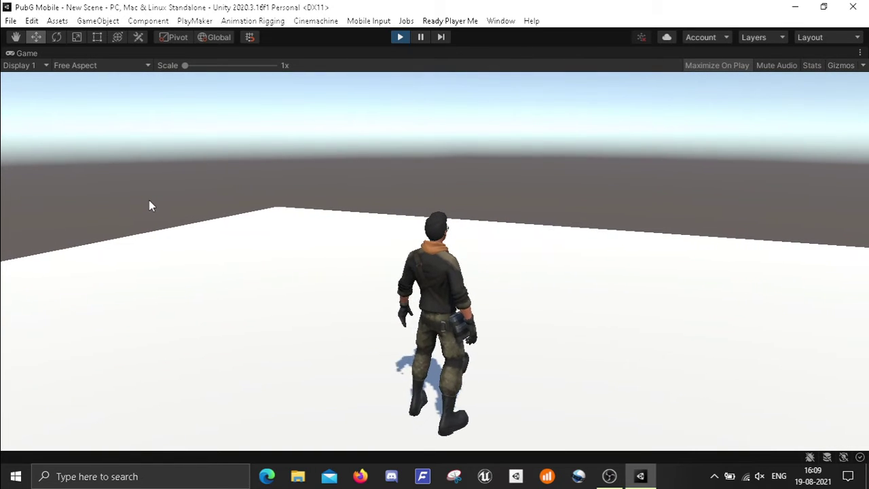
Walk Sparrow forward with W, turn right with D, and jump repeatedly with Space
{"action": "key", "text": "w"}
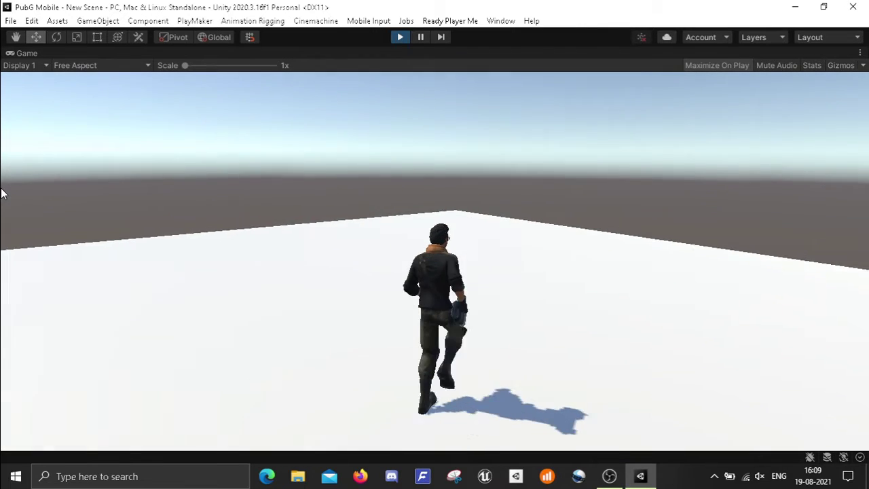
{"action": "key", "text": "space"}
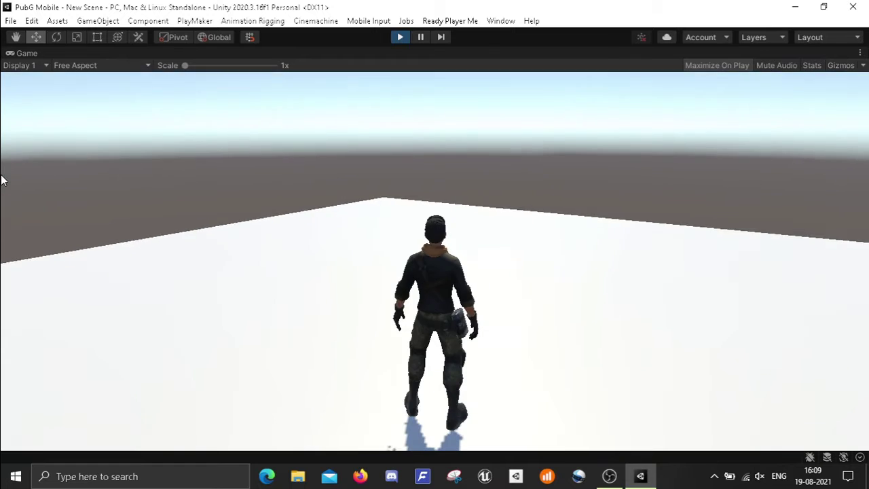
{"action": "key", "text": "w"}
{"action": "key", "text": "space"}
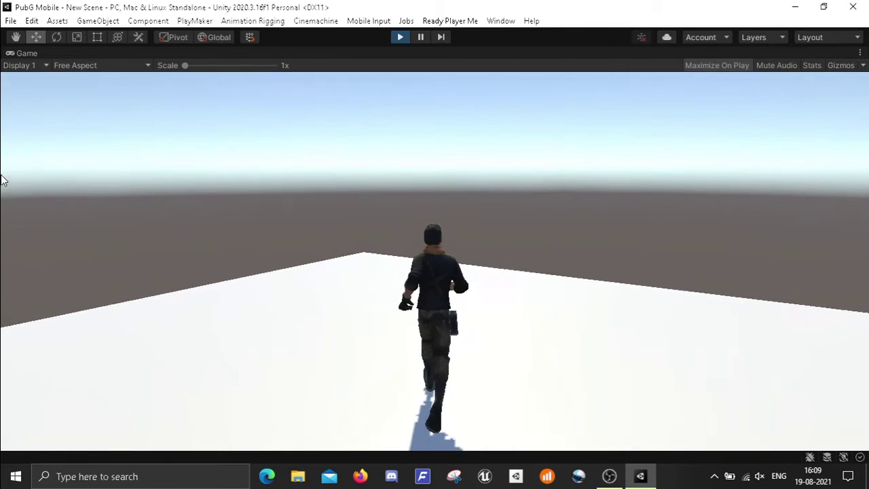
{"action": "key", "text": "d"}
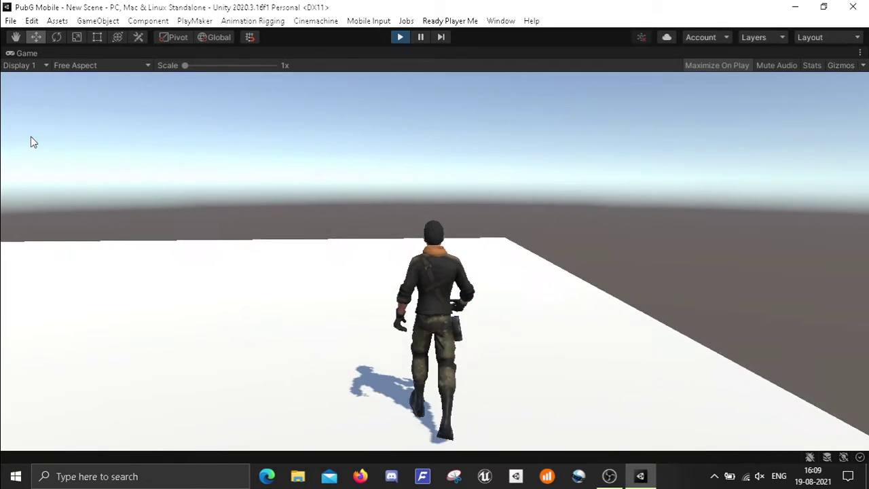
{"action": "key", "text": "space"}
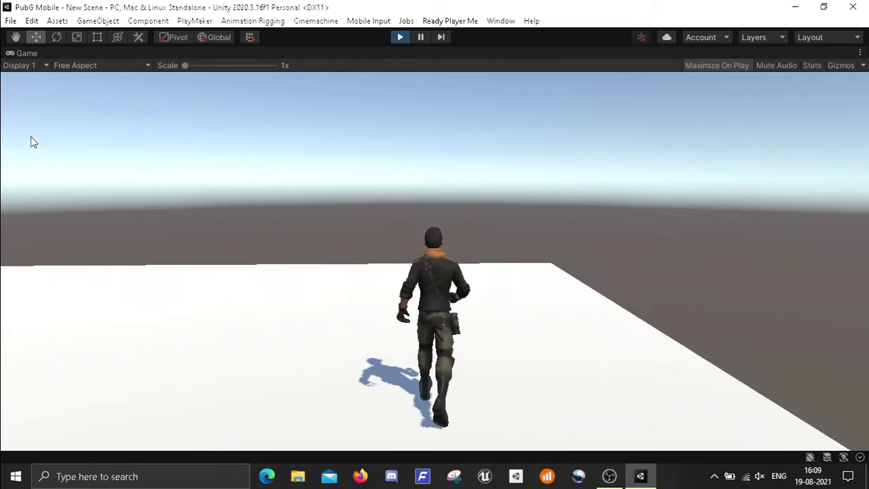
{"action": "key", "text": "space"}
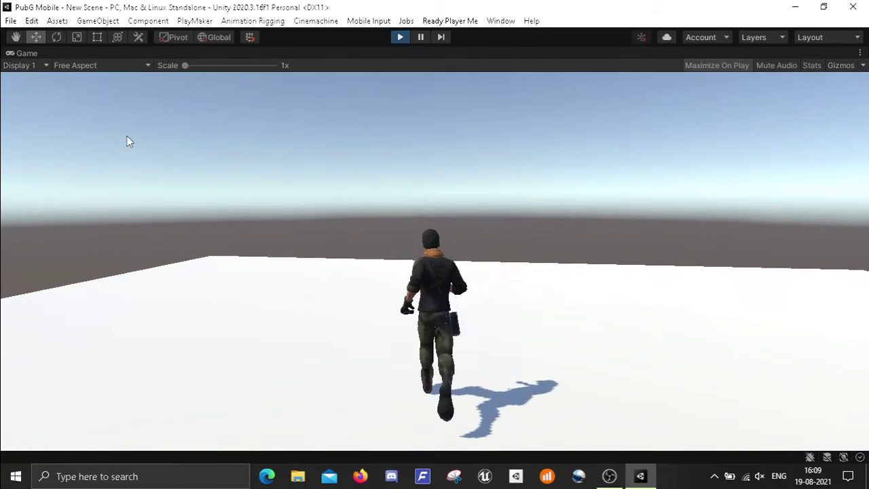
{"action": "key", "text": "space"}
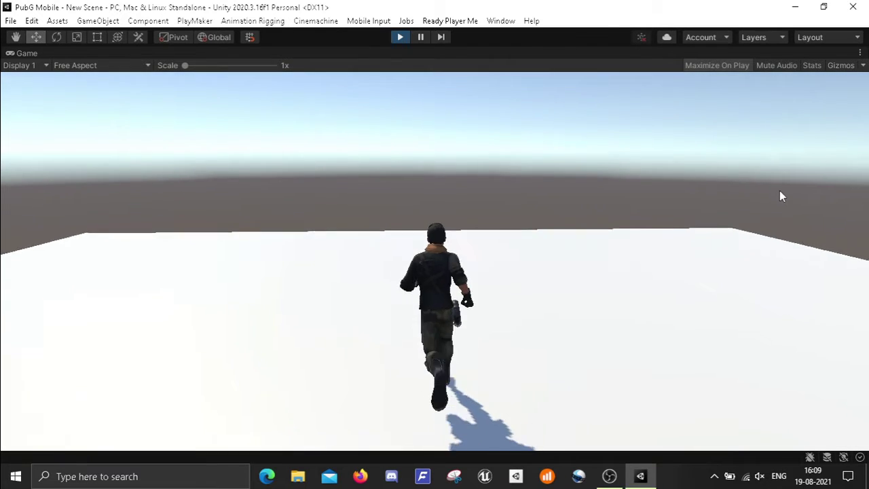
{"action": "key", "text": "space"}
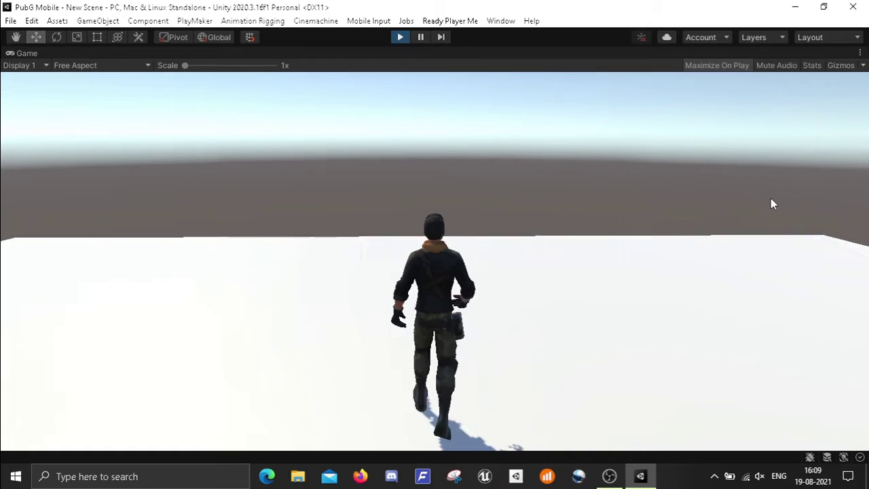
{"action": "key", "text": "space"}
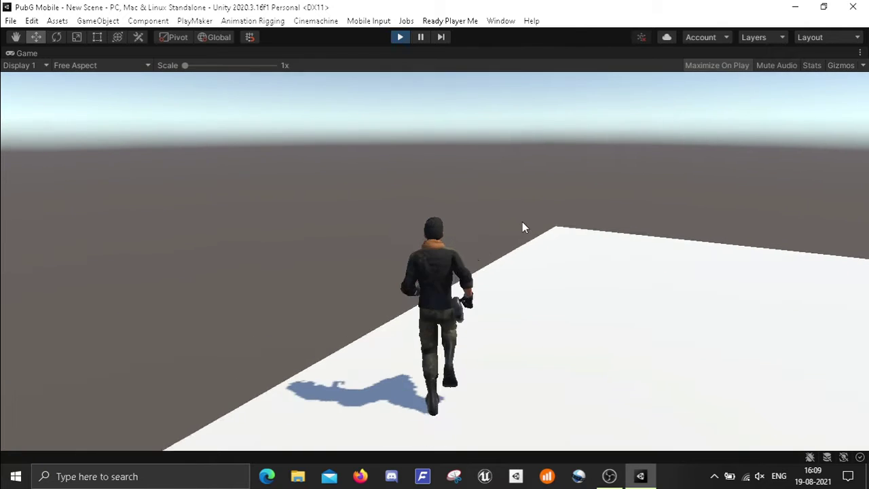
Add a Rigidbody component to Sparrow and collapse its settings
{"action": "key", "text": "space"}
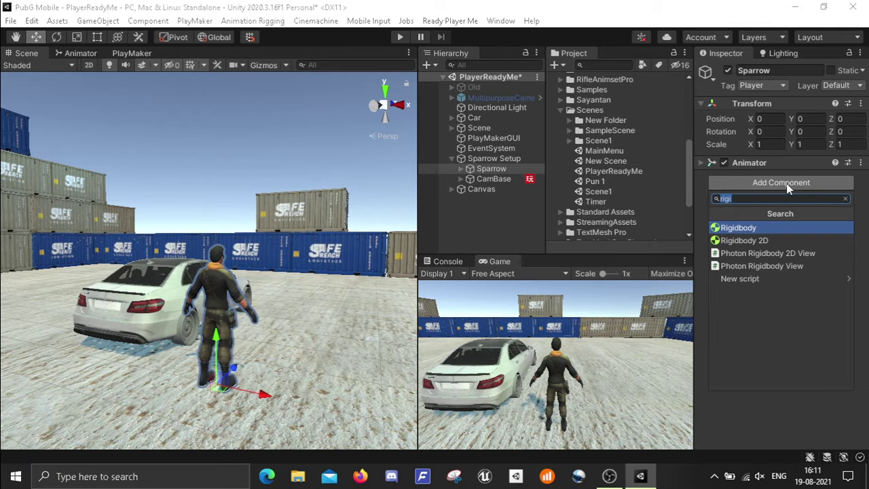
{"action": "key", "text": "Return"}
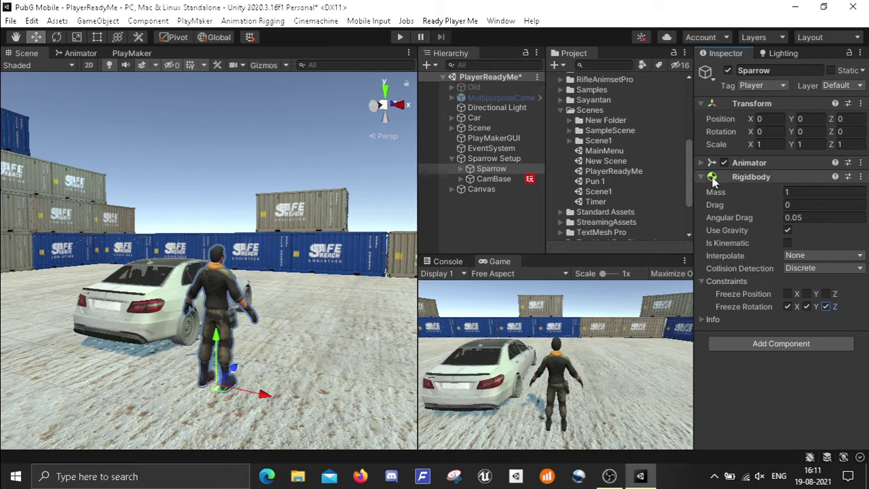
{"action": "left_click", "coordinate": [747, 176]}
{"action": "left_click", "coordinate": [738, 197]}
Add a Capsule Collider to Sparrow, show gizmos, and set its Center Y to 1
{"action": "type", "text": "cap"}
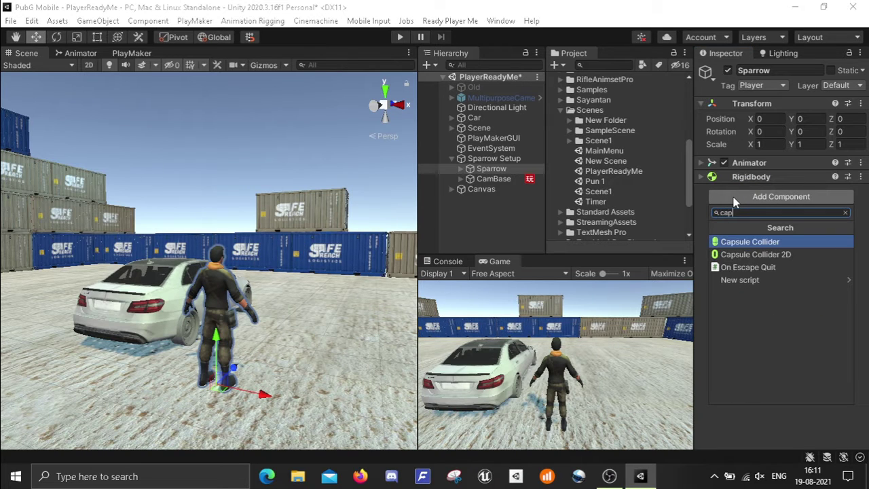
{"action": "key", "text": "Return"}
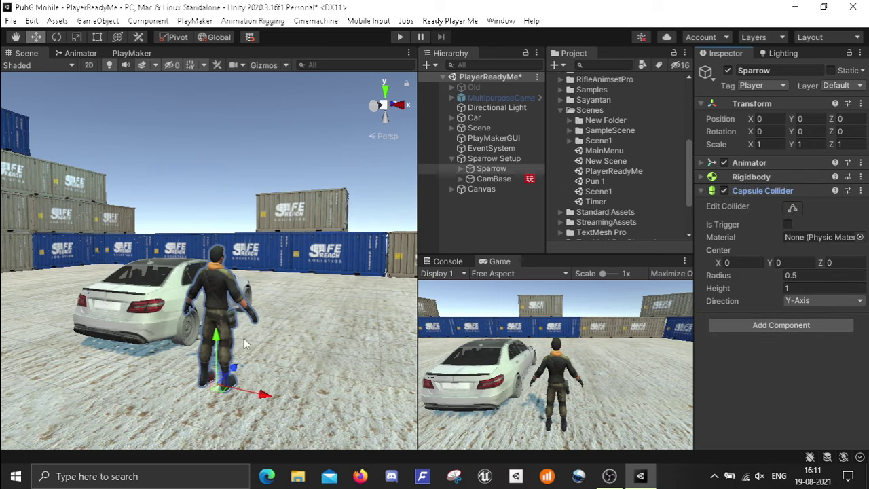
{"action": "left_click", "coordinate": [271, 63]}
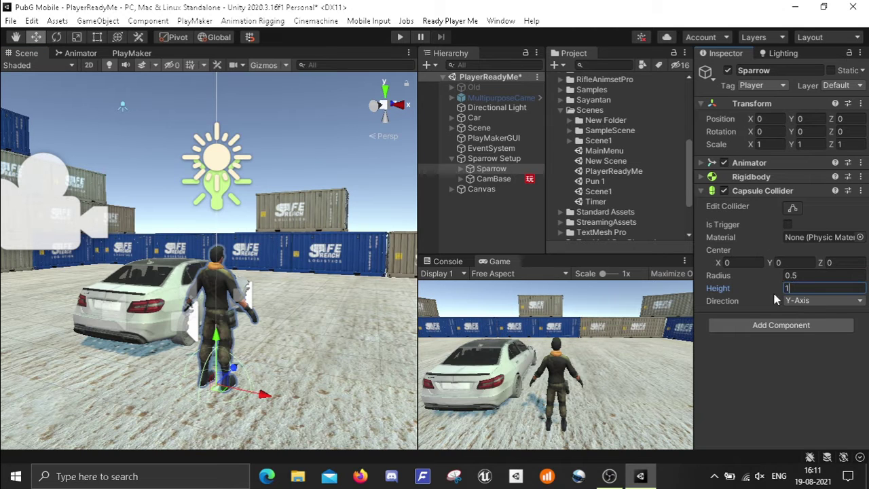
{"action": "left_click", "coordinate": [789, 261]}
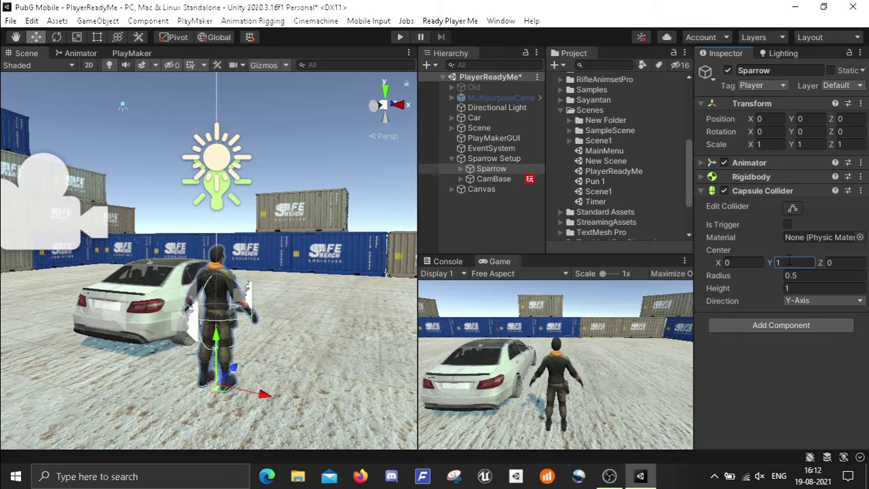
{"action": "type", "text": "1"}
Drag the capsule's top down to the head, set Radius 0.3, and collapse the collider
{"action": "left_click", "coordinate": [795, 288]}
{"action": "type", "text": "2"}
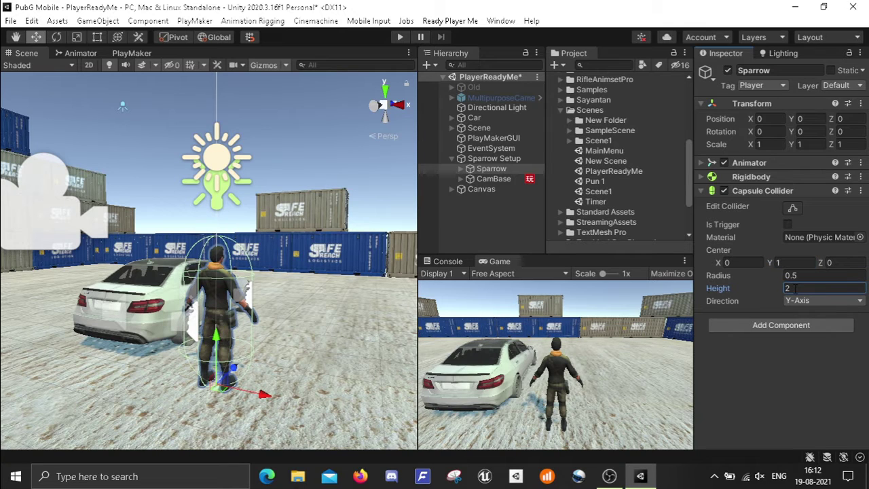
{"action": "left_click", "coordinate": [792, 207]}
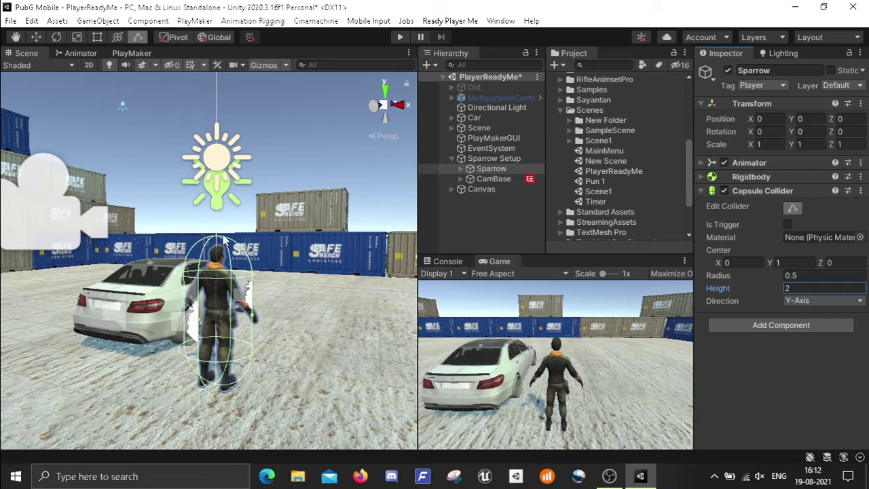
{"action": "left_click_drag", "start_coordinate": [219, 241], "coordinate": [221, 252]}
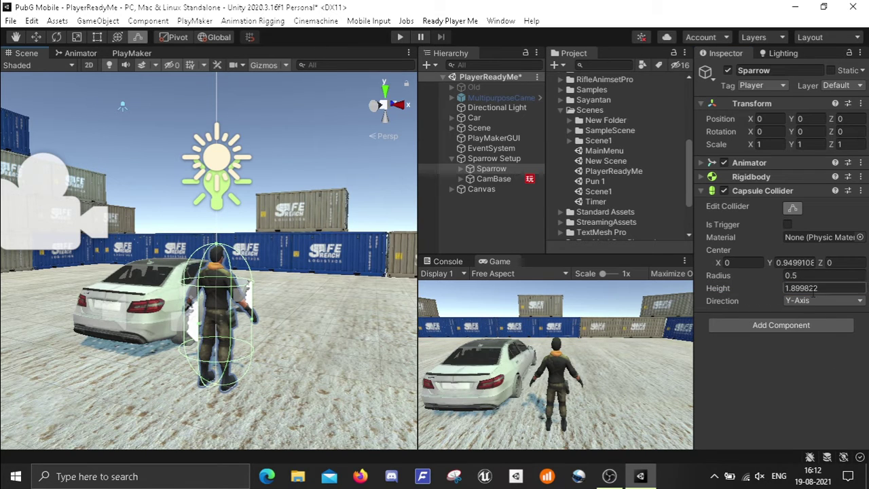
{"action": "key", "text": "w"}
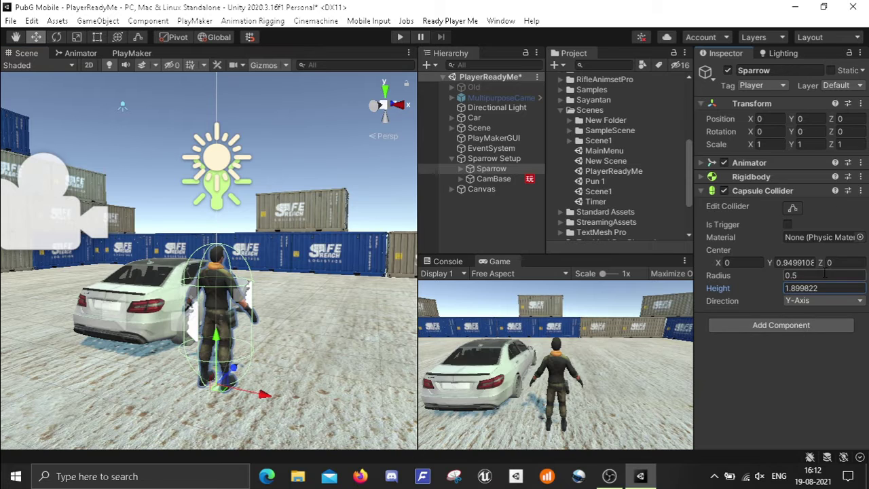
{"action": "left_click", "coordinate": [825, 276]}
{"action": "type", "text": ".3"}
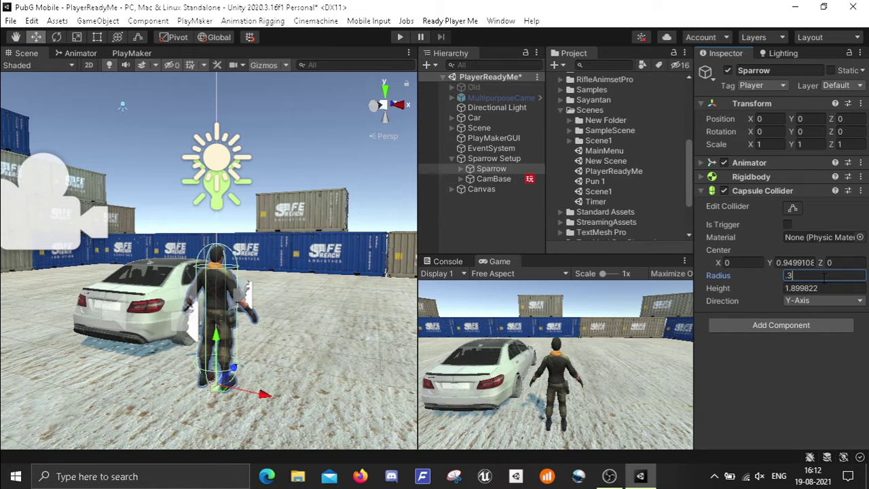
{"action": "left_click", "coordinate": [701, 191]}
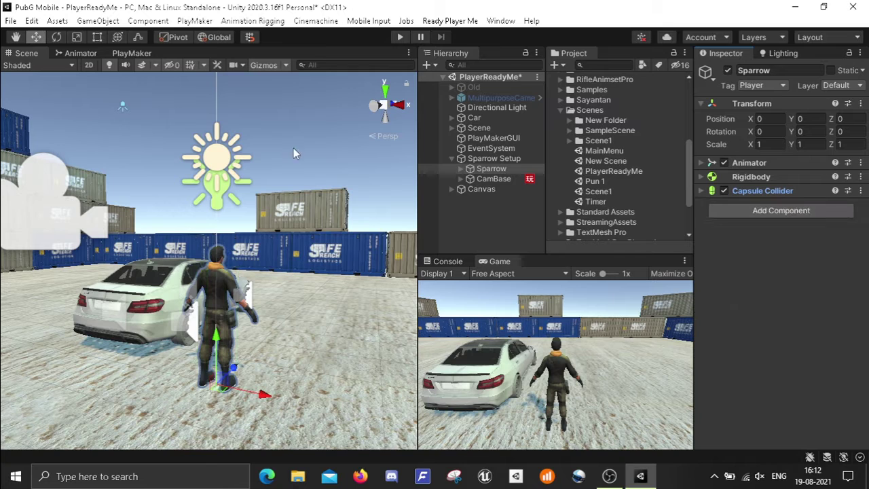
{"action": "left_click", "coordinate": [264, 65]}
{"action": "left_click", "coordinate": [776, 213]}
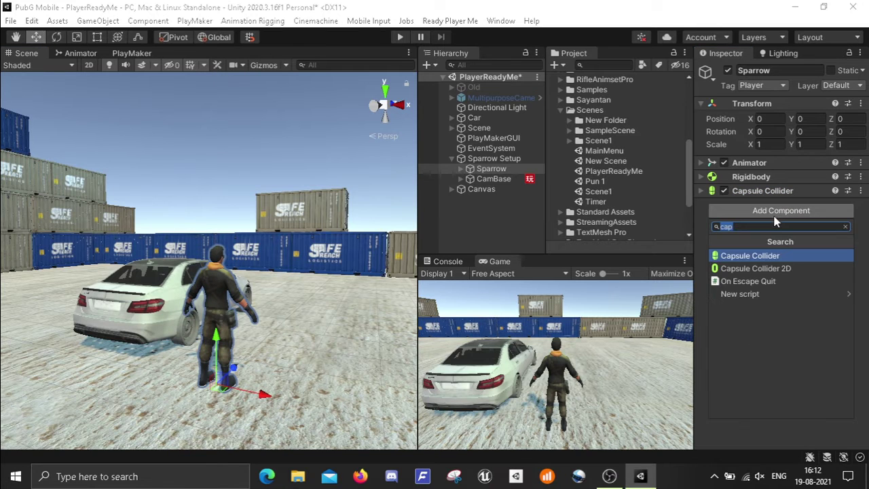
Add a PlayMakerFSM component to Sparrow via the 'fsm' search
{"action": "type", "text": "fsm"}
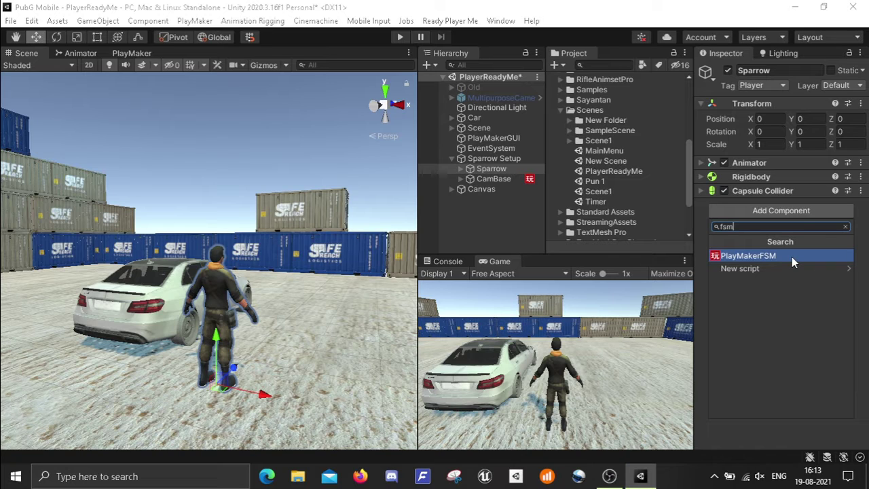
{"action": "left_click", "coordinate": [792, 256]}
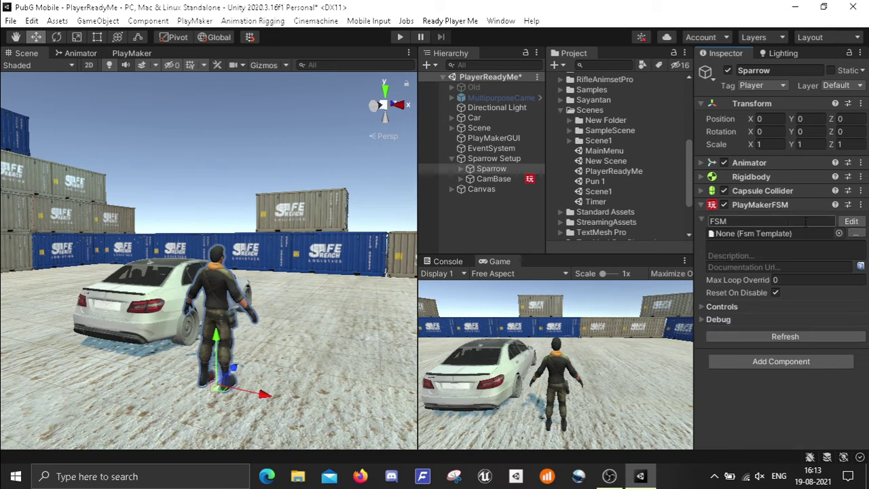
Name the FSM 'Controls' and add a Get Axis Vector action to State 1
{"action": "type", "text": "Controls"}
{"action": "left_click", "coordinate": [851, 222]}
{"action": "right_click", "coordinate": [291, 145]}
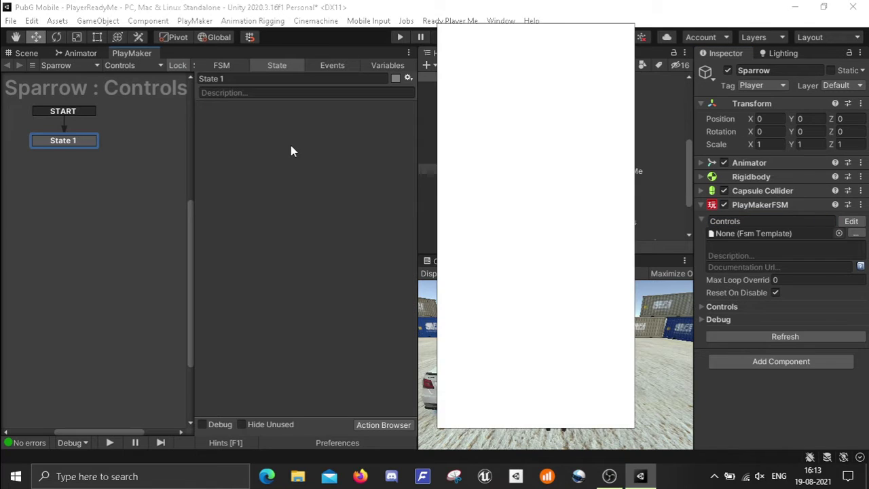
{"action": "type", "text": "get a"}
{"action": "key", "text": "Return"}
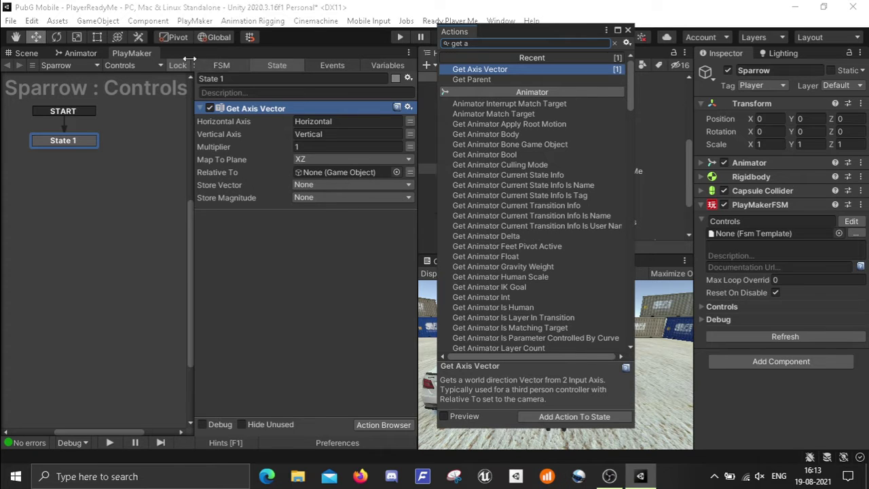
{"action": "left_click", "coordinate": [26, 54]}
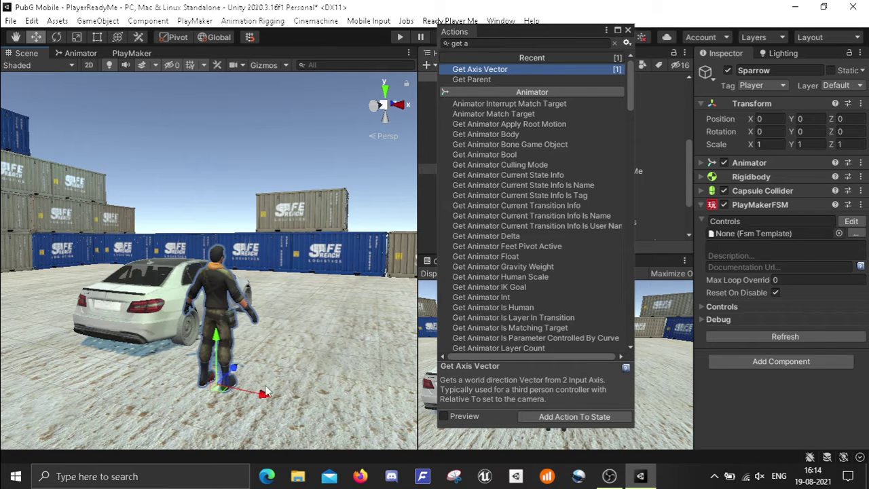
{"action": "left_click", "coordinate": [132, 55]}
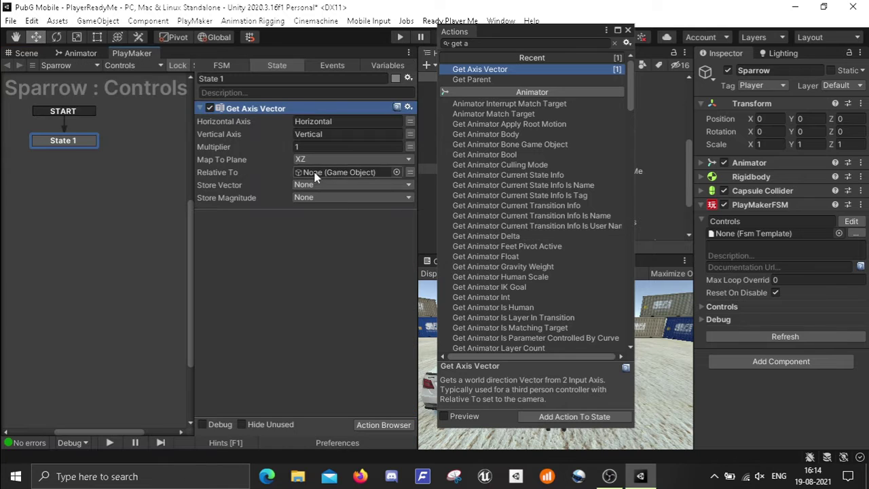
Store the axis vector in a new variable named 'vector'
{"action": "left_click", "coordinate": [326, 186]}
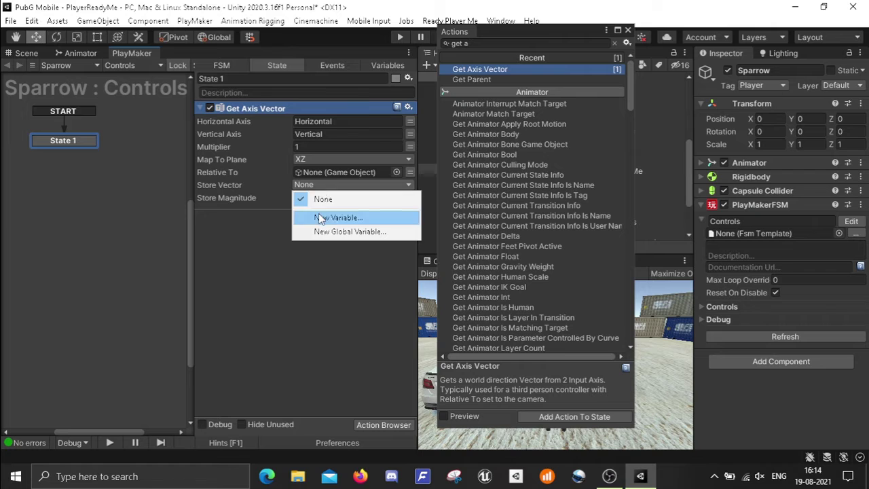
{"action": "left_click", "coordinate": [319, 218]}
{"action": "type", "text": "vector"}
{"action": "key", "text": "Return"}
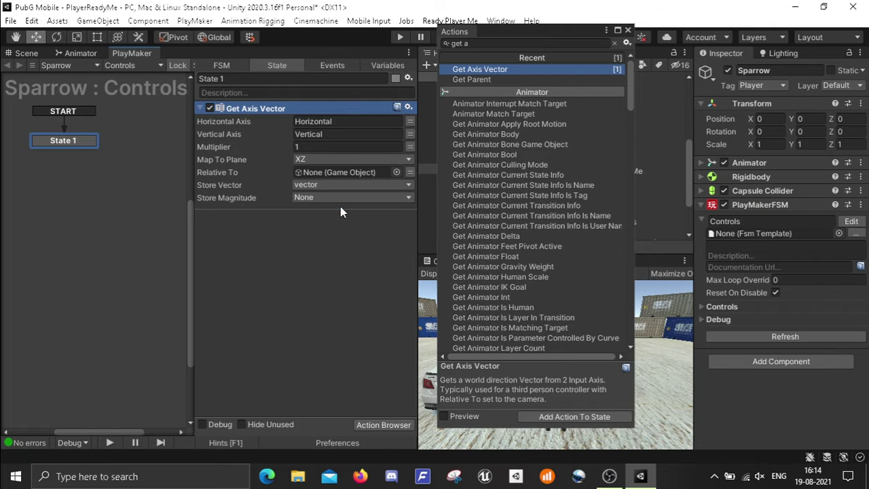
{"action": "left_click", "coordinate": [311, 264]}
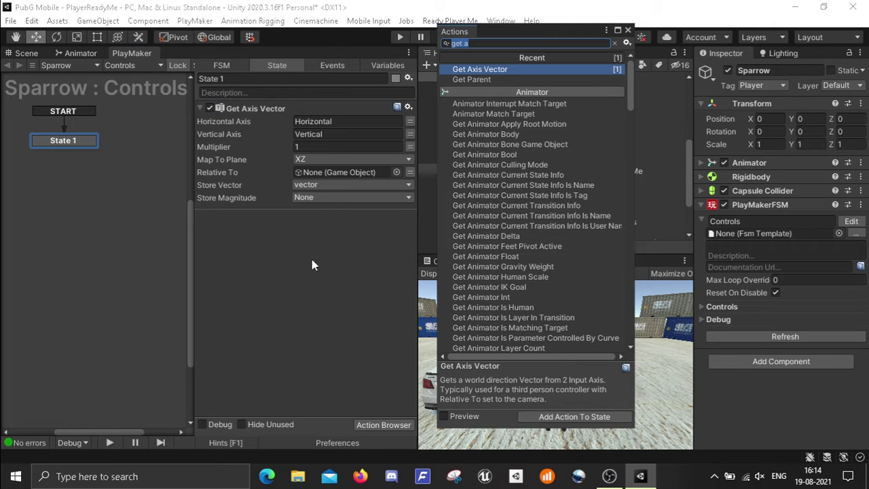
{"action": "type", "text": "get "}
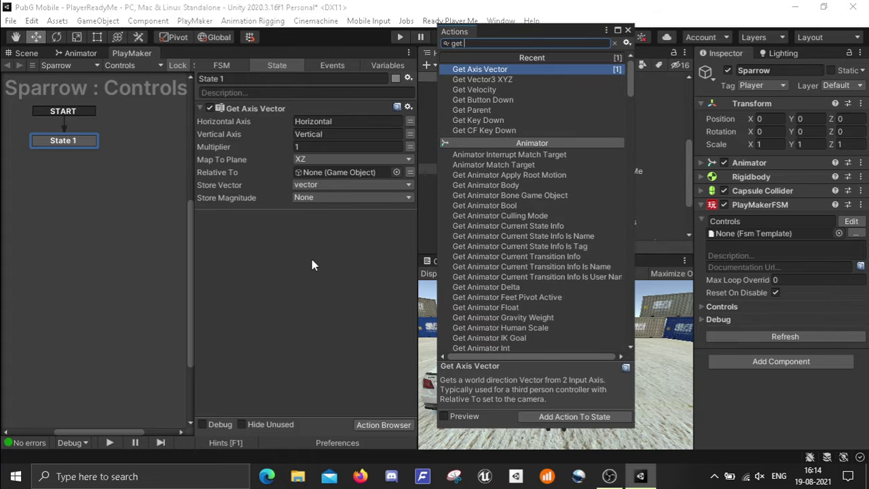
{"action": "type", "text": "ve"}
Add Get Vector3 XYZ to State 1, reading from the vector variable
{"action": "key", "text": "Down"}
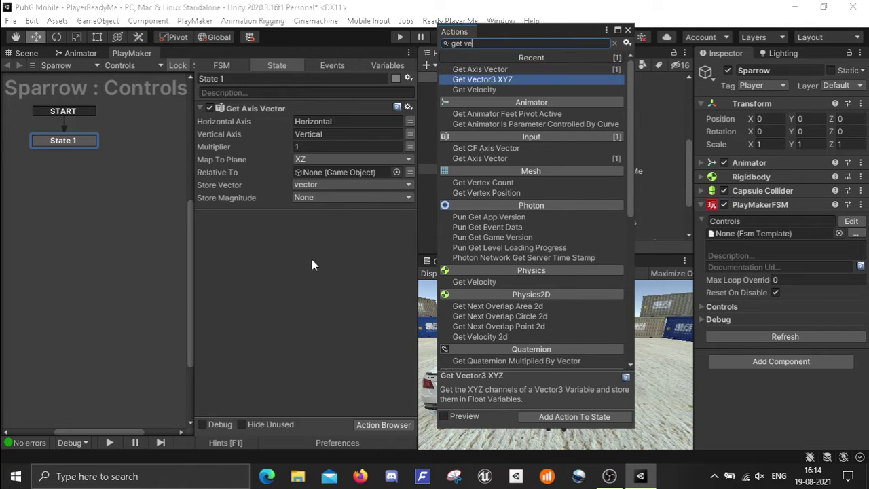
{"action": "key", "text": "Return"}
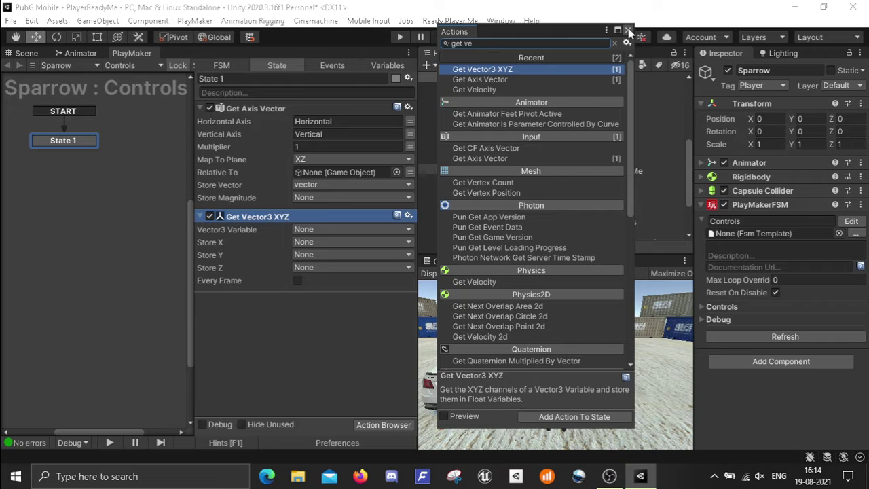
{"action": "left_click", "coordinate": [305, 230]}
{"action": "left_click", "coordinate": [317, 258]}
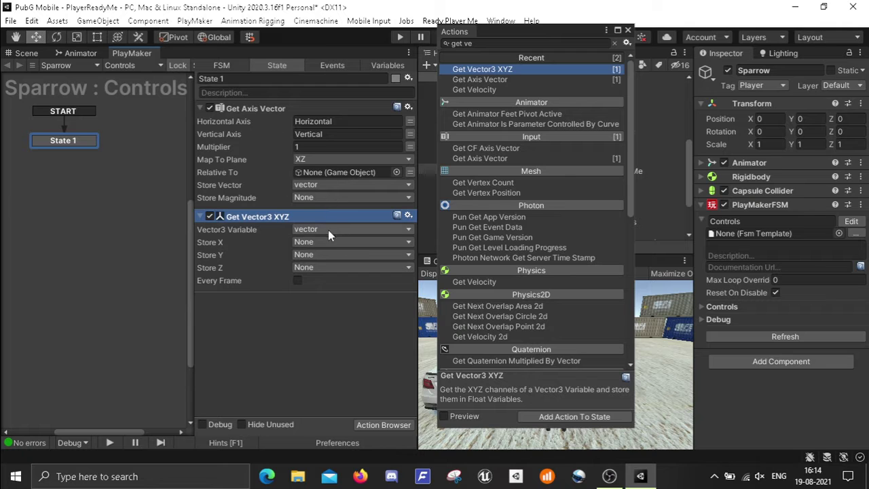
Store its X and Z into new variables 'x speed' and 'z speed'
{"action": "left_click", "coordinate": [307, 254]}
{"action": "left_click", "coordinate": [314, 272]}
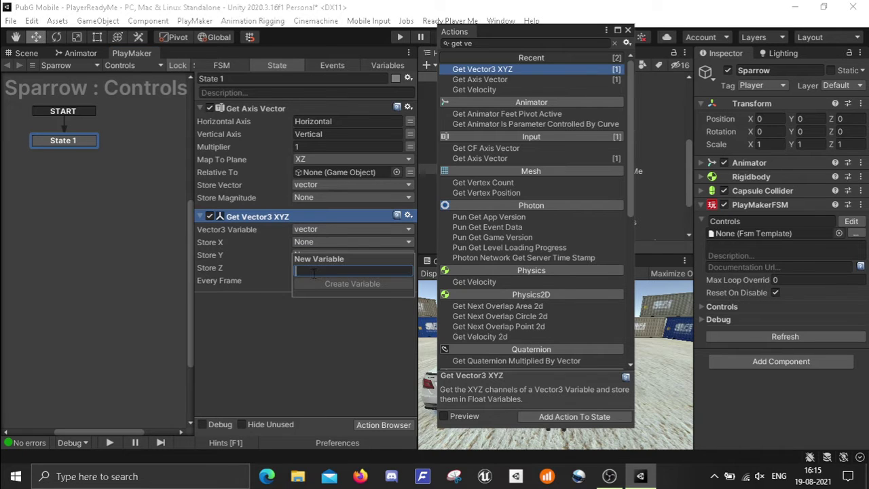
{"action": "type", "text": "x speed"}
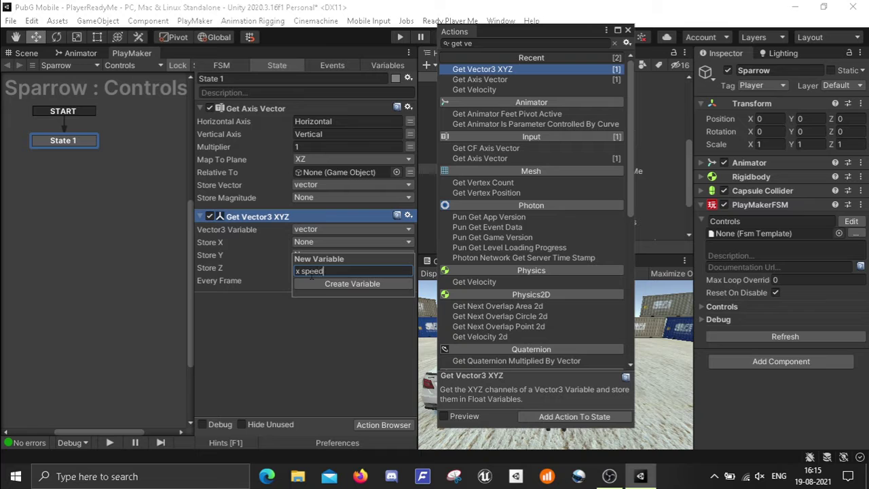
{"action": "left_click", "coordinate": [359, 282]}
{"action": "left_click", "coordinate": [317, 268]}
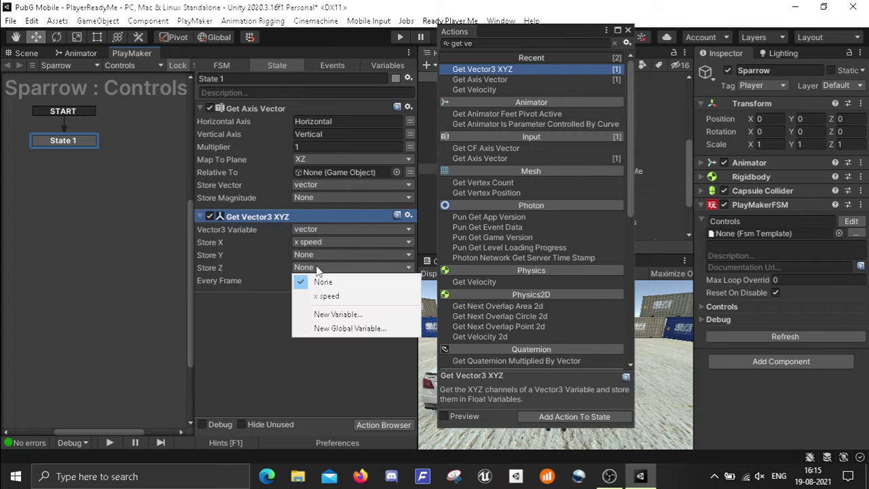
{"action": "left_click", "coordinate": [326, 315]}
{"action": "type", "text": "z speed"}
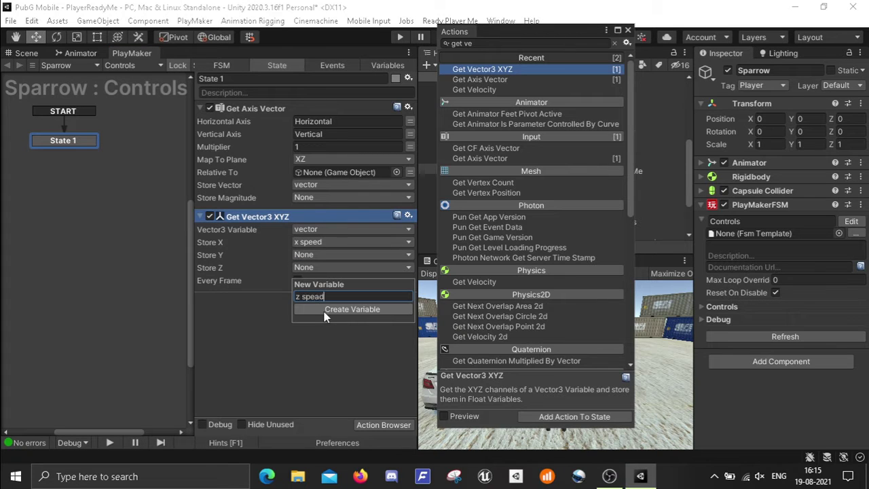
{"action": "left_click", "coordinate": [326, 314]}
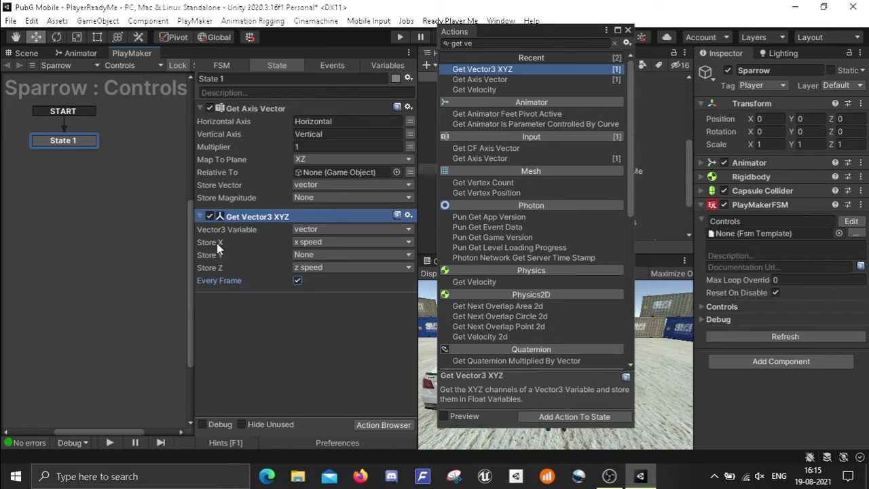
Add a Set Velocity action to State 1
{"action": "left_click", "coordinate": [298, 369]}
{"action": "type", "text": "se"}
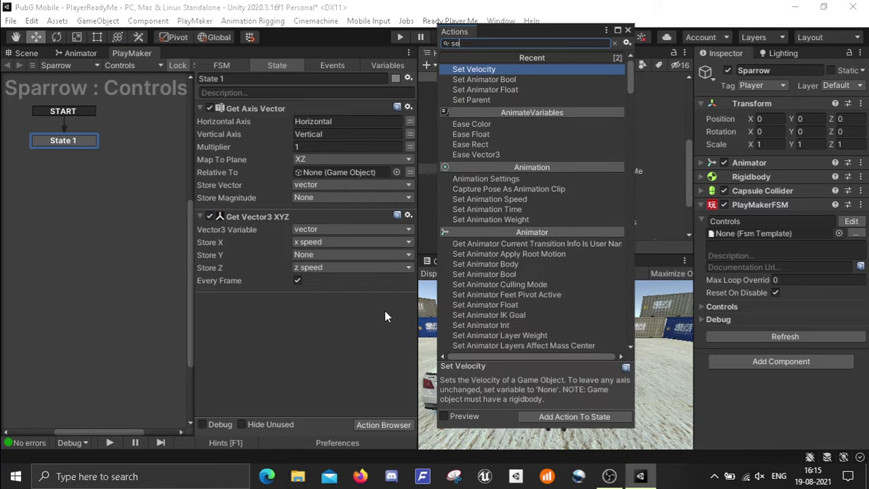
{"action": "type", "text": "t"}
{"action": "key", "text": "Return"}
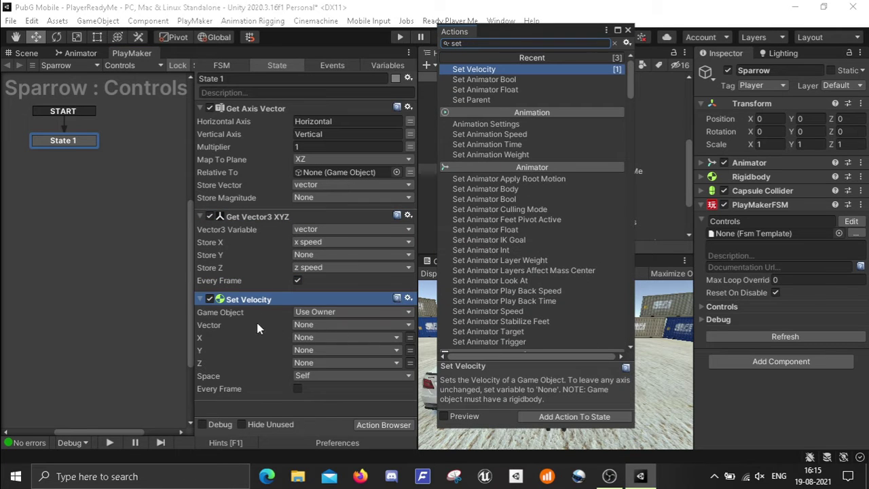
Drive Set Velocity X and Z with x speed and z speed, World space, every frame
{"action": "left_click", "coordinate": [386, 339]}
{"action": "left_click", "coordinate": [370, 366]}
{"action": "left_click", "coordinate": [370, 363]}
{"action": "left_click", "coordinate": [326, 405]}
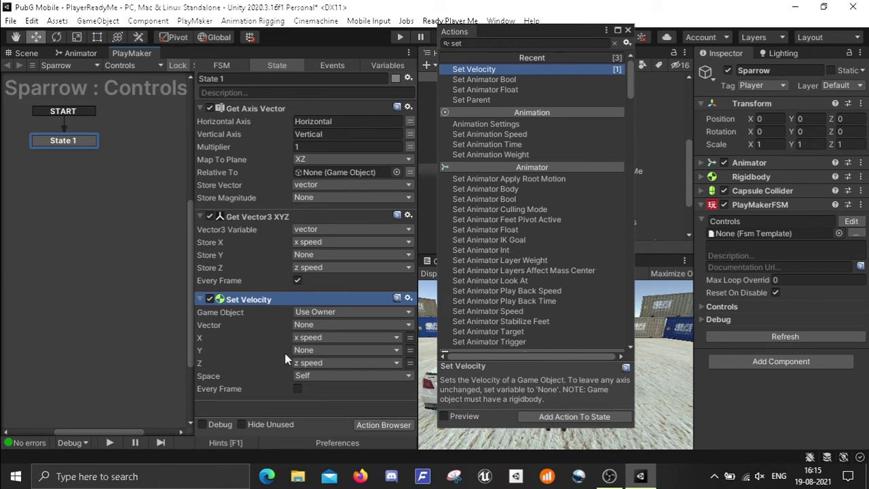
{"action": "left_click", "coordinate": [350, 376]}
{"action": "left_click", "coordinate": [320, 387]}
Collapse all three actions and close the Action Browser
{"action": "left_click", "coordinate": [199, 109]}
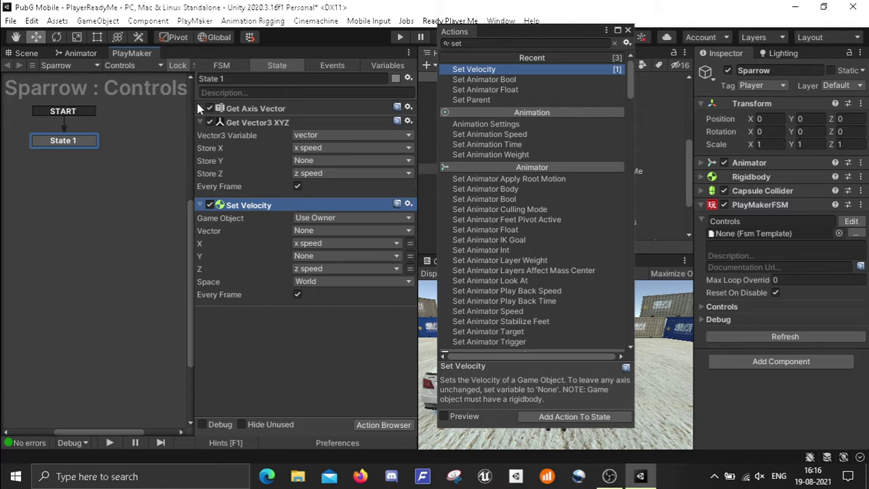
{"action": "left_click", "coordinate": [201, 122]}
{"action": "left_click", "coordinate": [201, 137]}
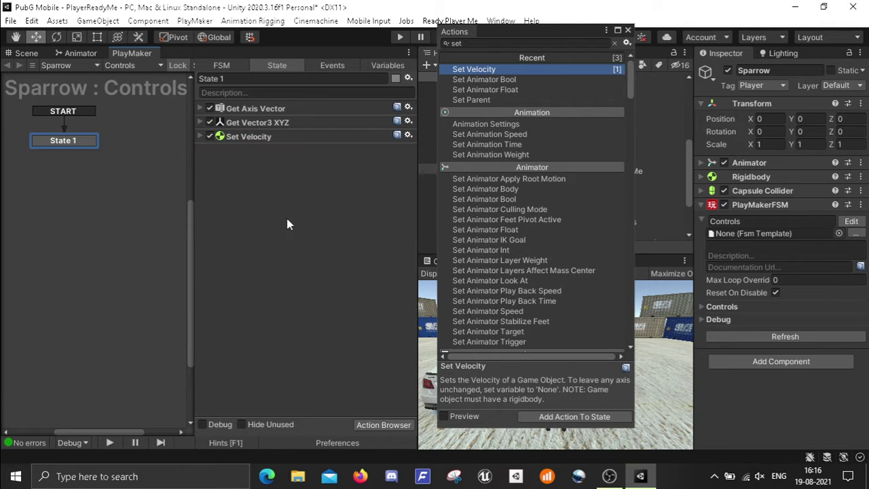
{"action": "left_click", "coordinate": [628, 31]}
Play-test walking around the car with WASD, then stop and reselect Sparrow
{"action": "left_click", "coordinate": [27, 53]}
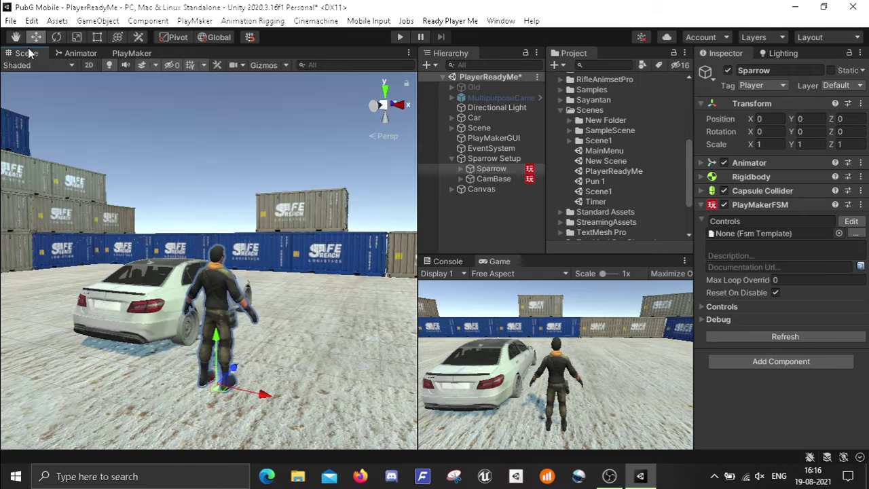
{"action": "left_click", "coordinate": [470, 226]}
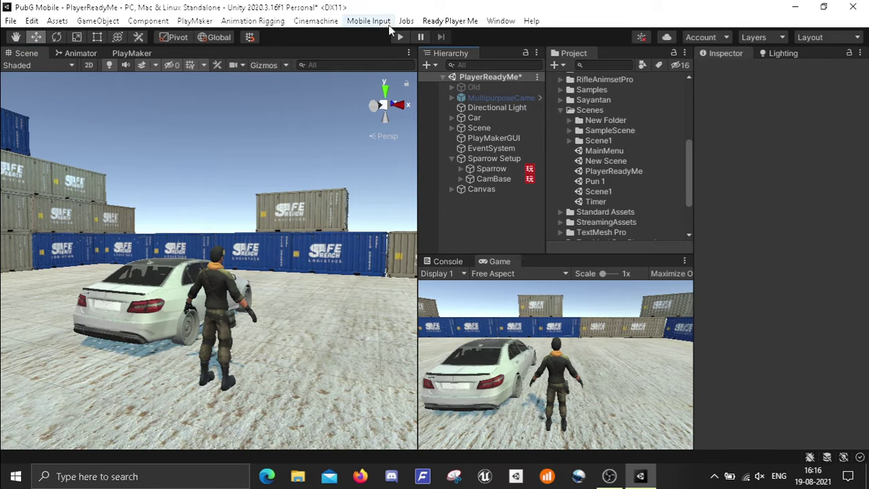
{"action": "left_click", "coordinate": [400, 37]}
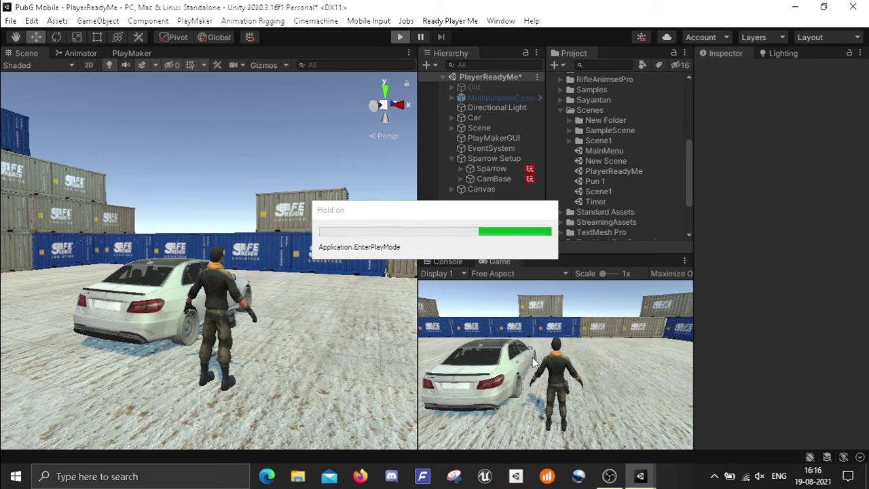
{"action": "mouse_move", "coordinate": [533, 357]}
{"action": "left_mouse_down"}
{"action": "mouse_move", "coordinate": [392, 296]}
{"action": "mouse_move", "coordinate": [378, 259]}
{"action": "left_mouse_up"}
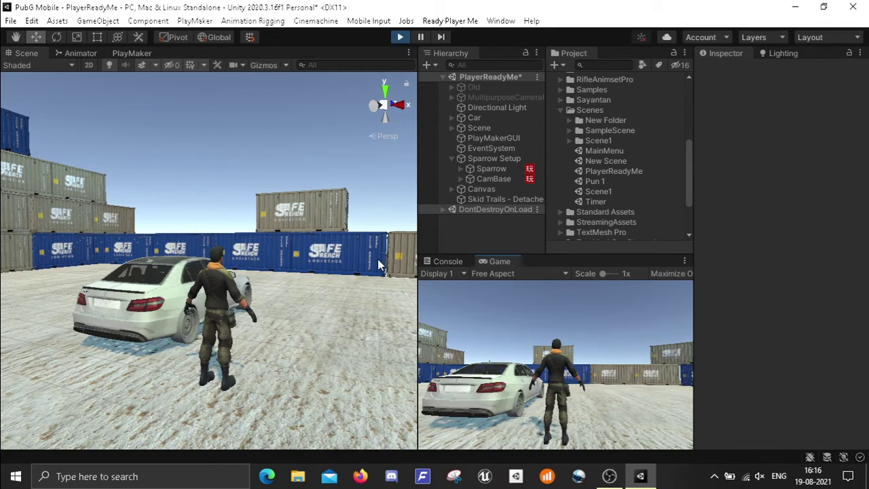
{"action": "key", "text": "w"}
{"action": "key", "text": "a"}
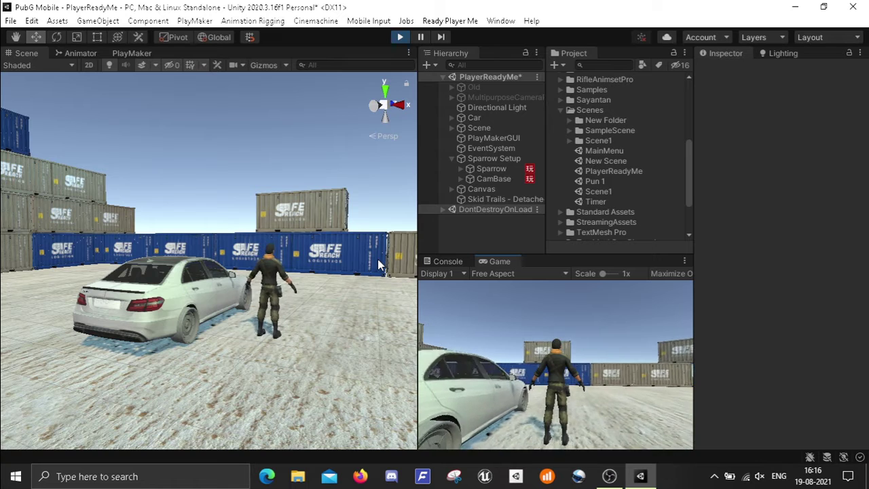
{"action": "key", "text": "d"}
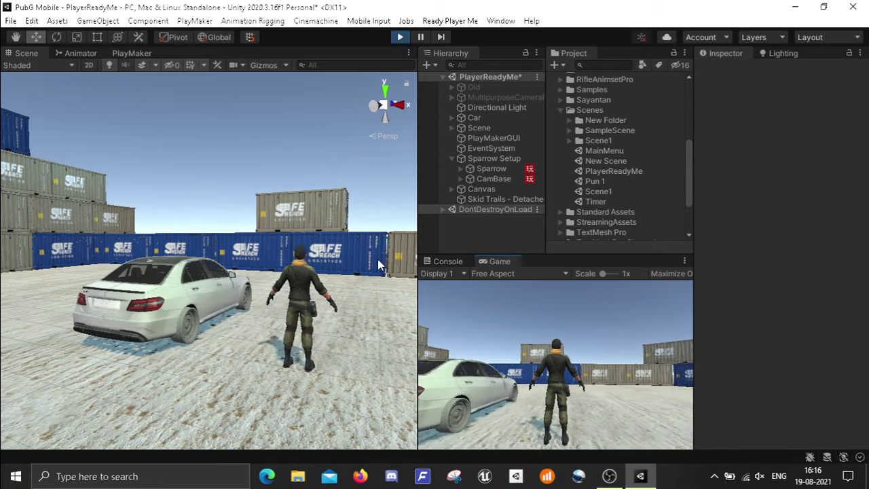
{"action": "key", "text": "a"}
{"action": "key", "text": "s"}
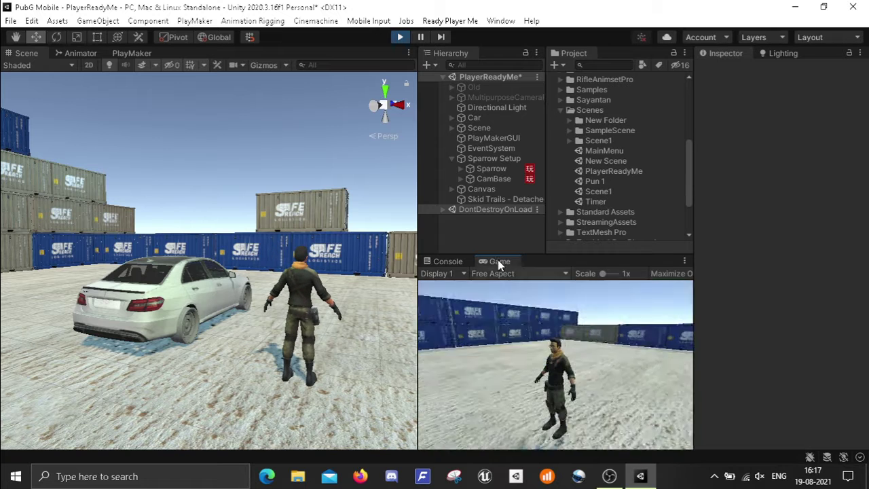
{"action": "left_click", "coordinate": [400, 37]}
{"action": "left_click", "coordinate": [491, 170]}
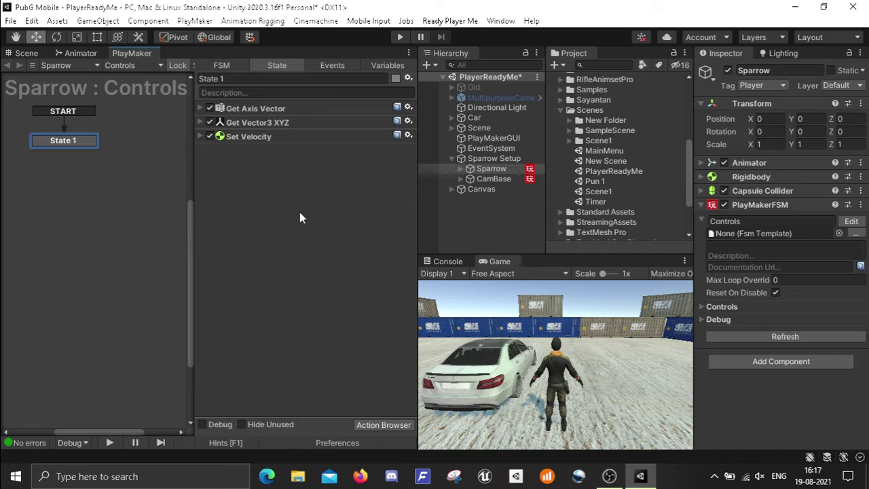
Add Smooth Look At Direction targeting vector with Up Vector 0, 1, 0
{"action": "type", "text": "smoo"}
{"action": "key", "text": "Return"}
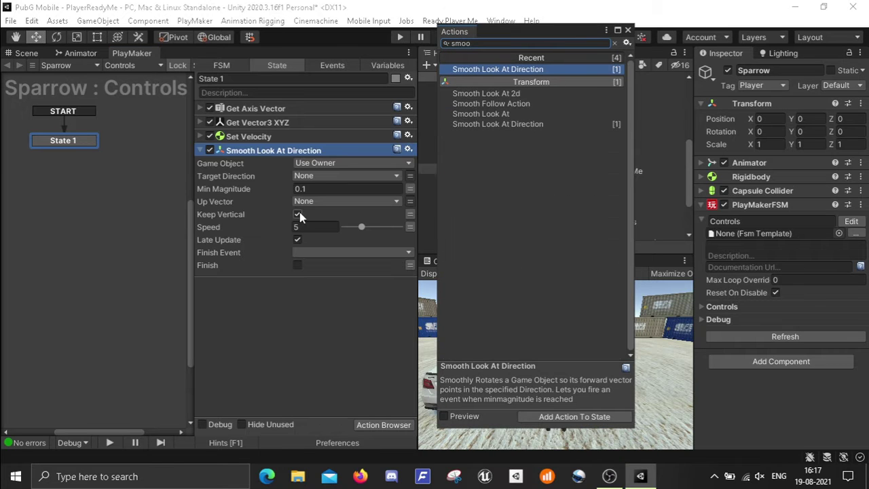
{"action": "left_click", "coordinate": [360, 178]}
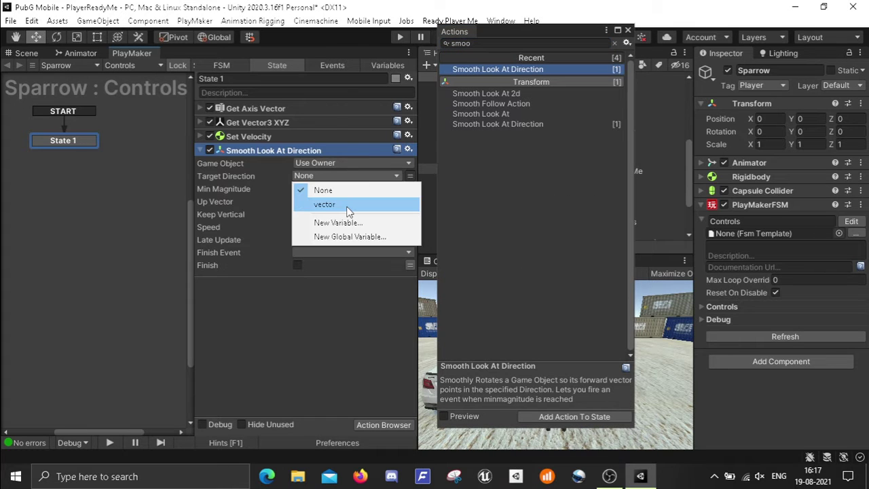
{"action": "left_click", "coordinate": [346, 203]}
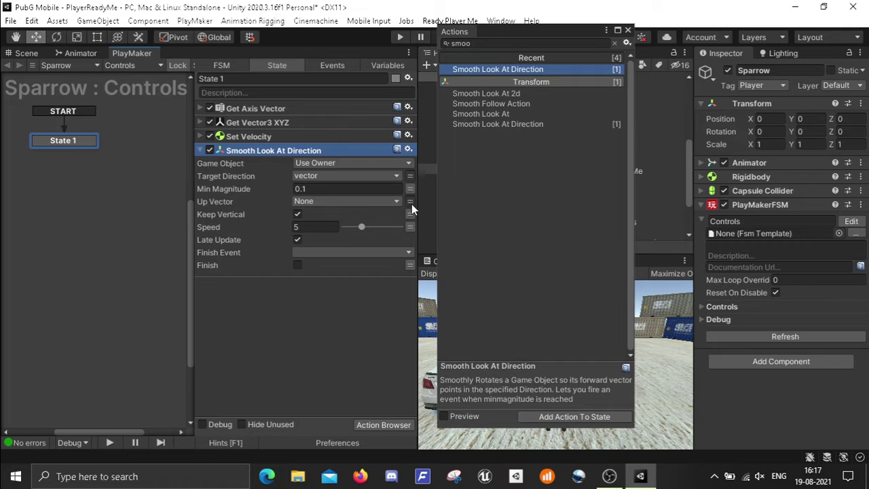
{"action": "left_click", "coordinate": [410, 202]}
{"action": "left_click", "coordinate": [350, 202]}
{"action": "type", "text": "1"}
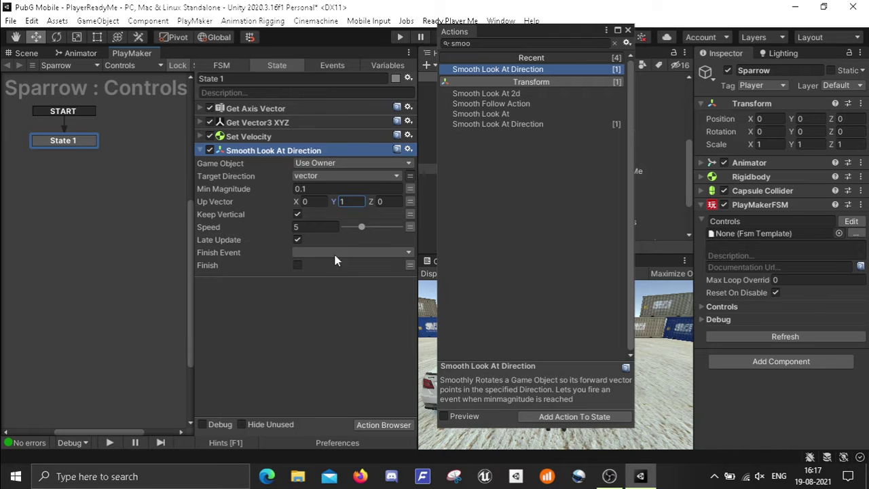
{"action": "left_click", "coordinate": [323, 347]}
{"action": "left_click", "coordinate": [197, 109]}
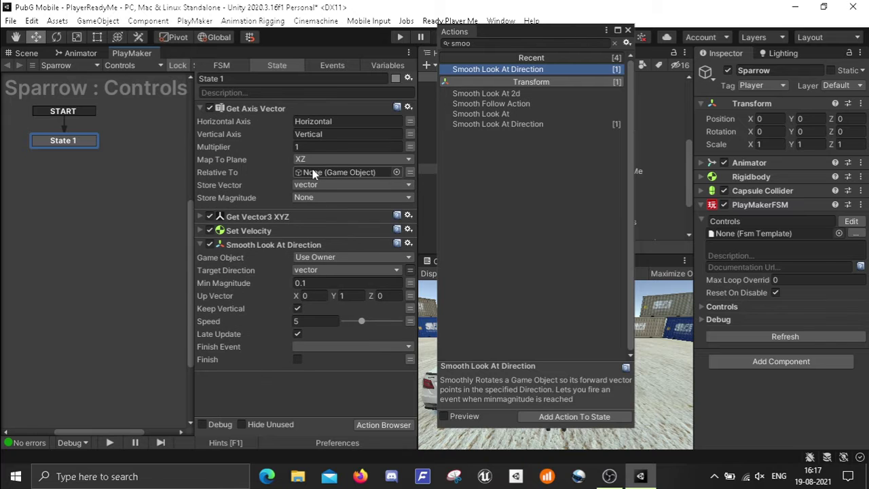
{"action": "left_click", "coordinate": [629, 30]}
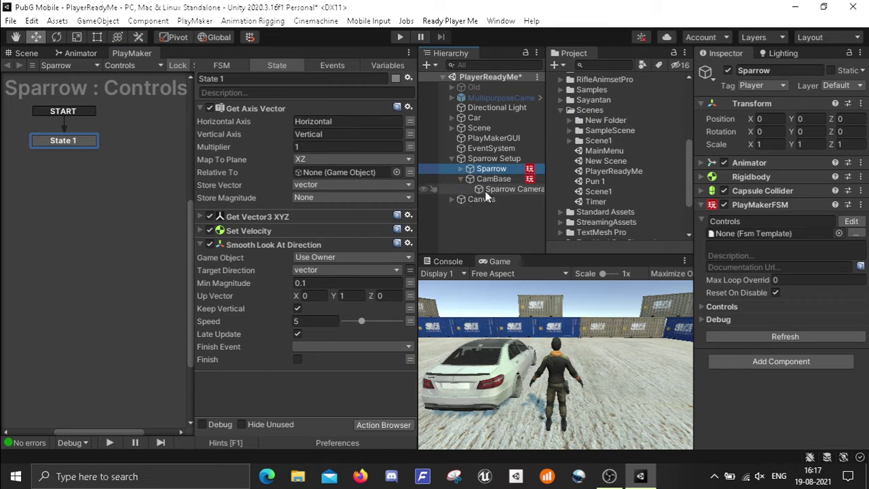
Set Get Axis Vector's Relative To to Sparrow Camera and play-test the movement
{"action": "left_click_drag", "start_coordinate": [496, 169], "coordinate": [347, 174]}
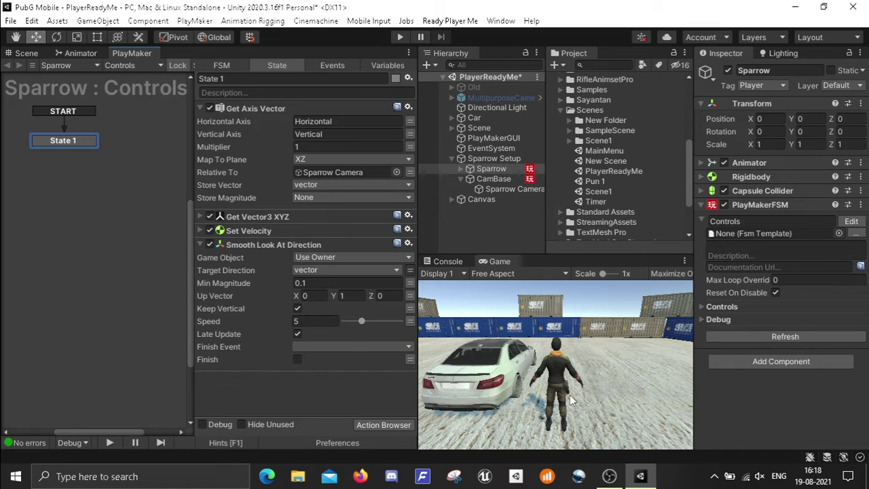
{"action": "left_click", "coordinate": [26, 54]}
{"action": "left_click", "coordinate": [400, 36]}
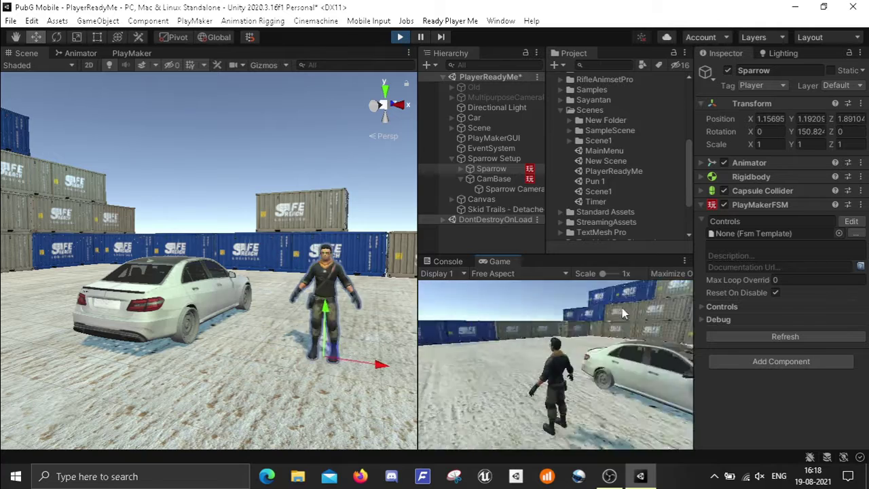
{"action": "key", "text": "ctrl+p"}
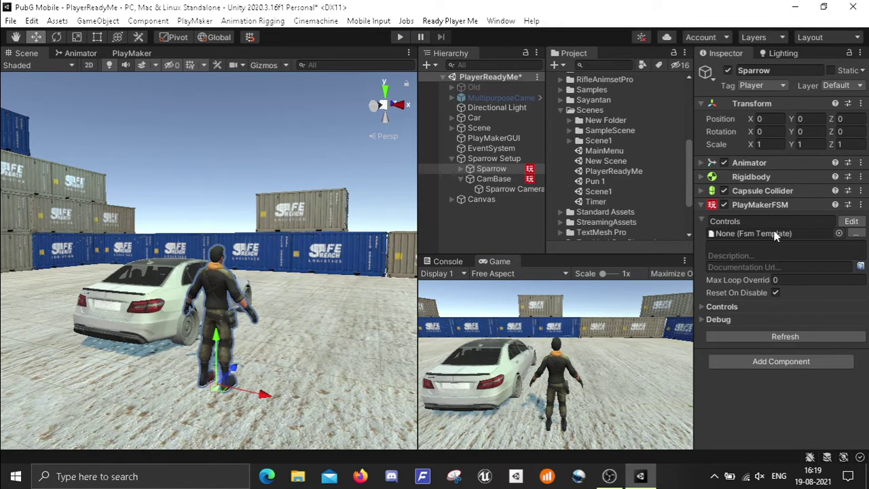
Assign the OnPlaceAnimation controller to Sparrow's Animator and open its state graph
{"action": "left_click", "coordinate": [700, 163]}
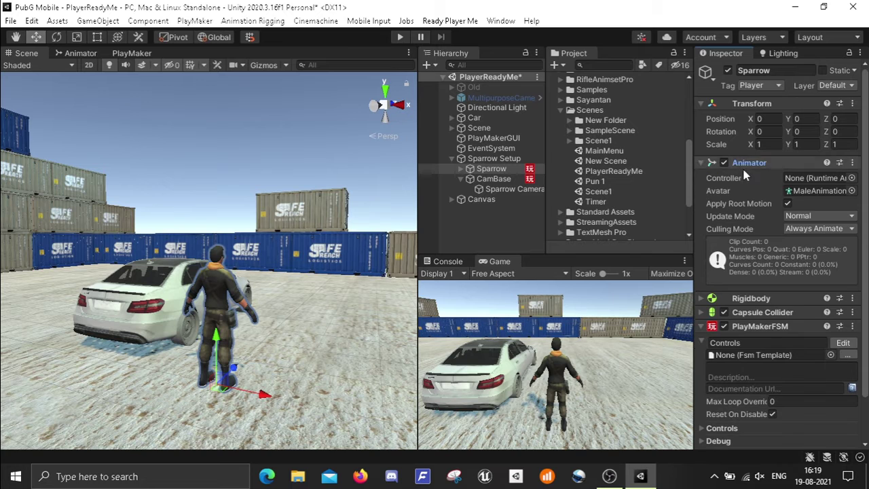
{"action": "left_click", "coordinate": [852, 178]}
{"action": "scroll", "coordinate": [614, 300], "scroll_direction": "down", "scroll_amount": 2}
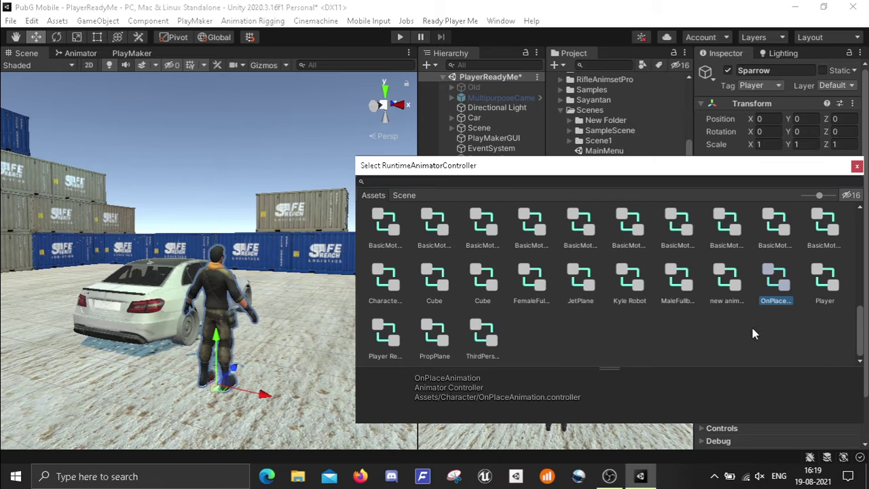
{"action": "double_click", "coordinate": [776, 282]}
{"action": "double_click", "coordinate": [828, 180]}
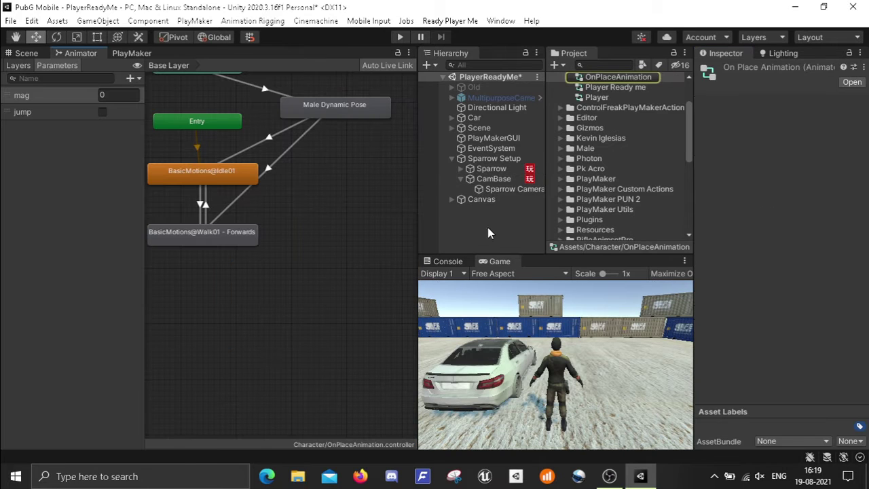
{"action": "left_click", "coordinate": [300, 238]}
{"action": "key", "text": "a"}
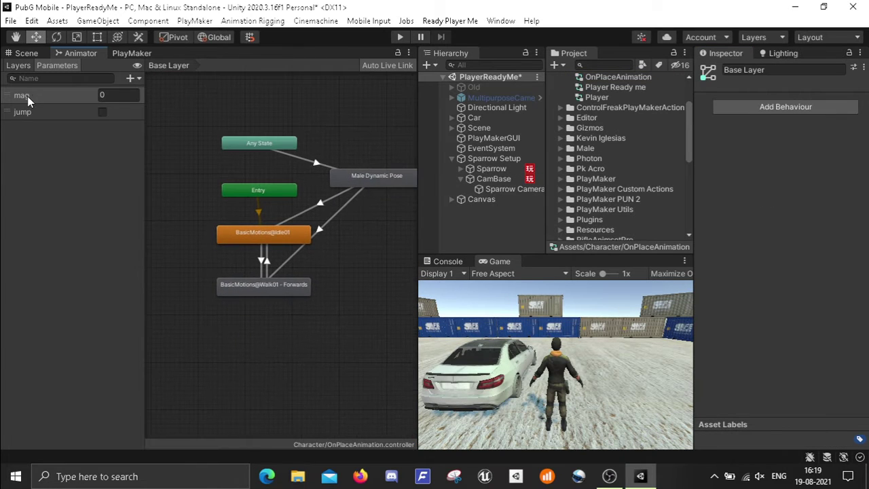
Make the Idle01-to-Walk01 transition skip exit time and fire when mag is Greater than 0.1
{"action": "left_click", "coordinate": [258, 236]}
{"action": "scroll", "coordinate": [358, 282], "scroll_direction": "up", "scroll_amount": 2}
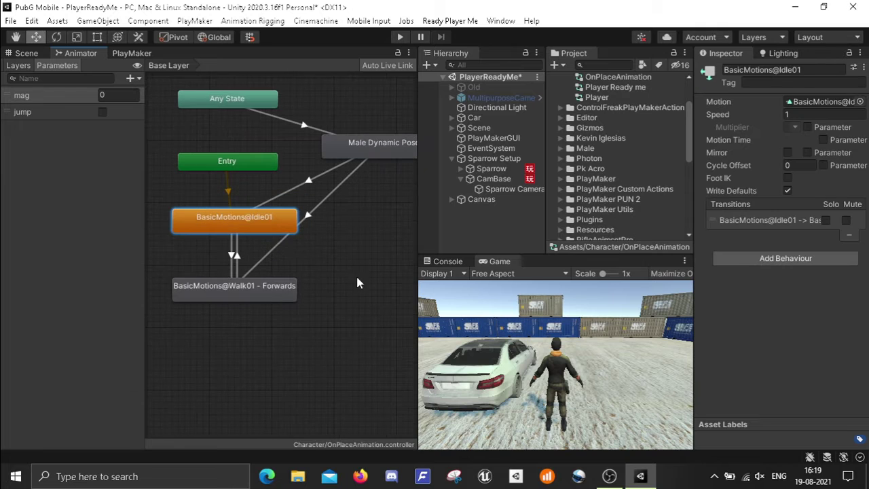
{"action": "left_click", "coordinate": [230, 296]}
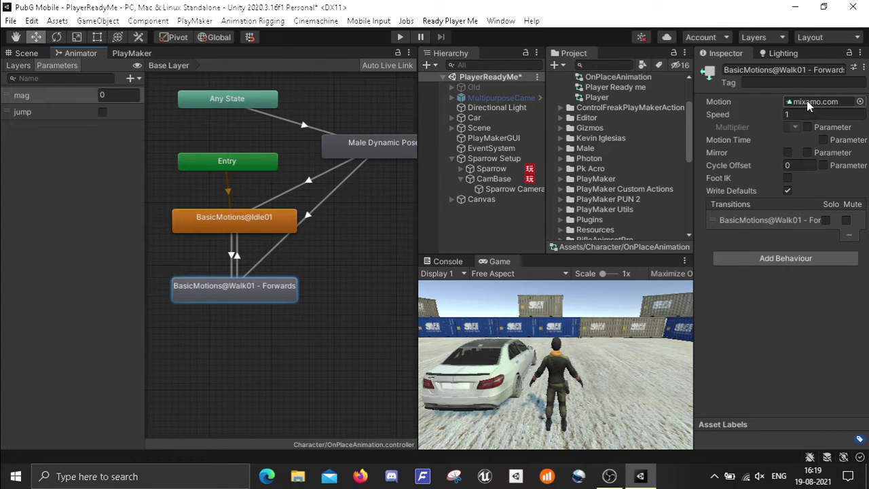
{"action": "left_click", "coordinate": [208, 228]}
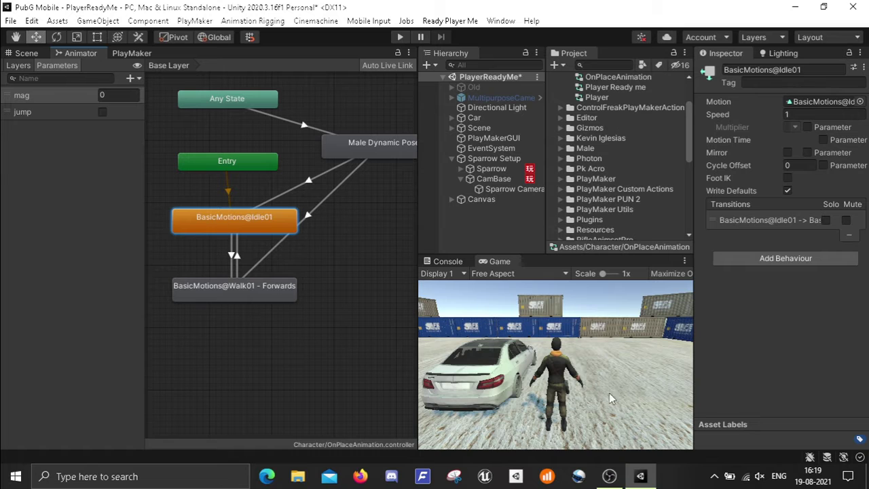
{"action": "left_click", "coordinate": [234, 255]}
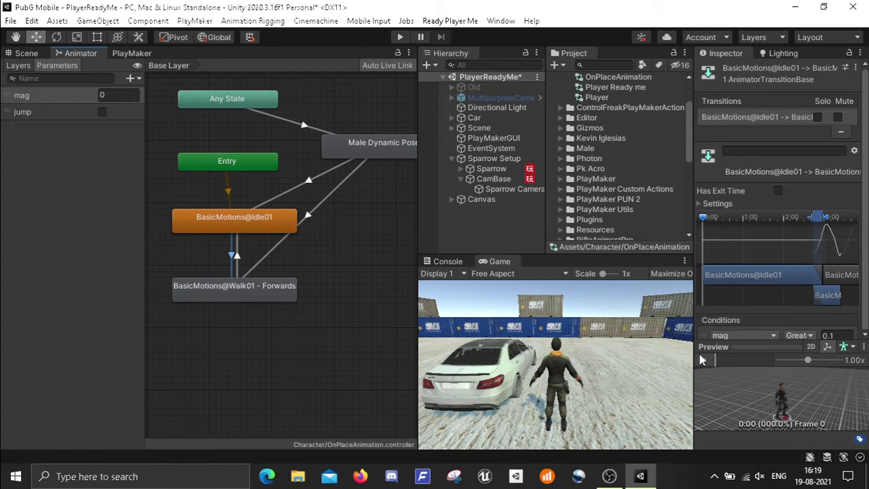
{"action": "left_click", "coordinate": [779, 192]}
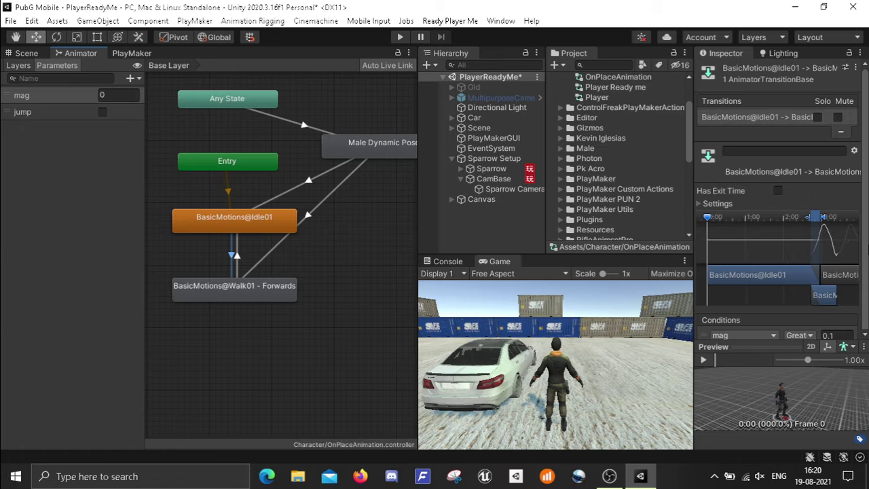
{"action": "scroll", "coordinate": [846, 300], "scroll_direction": "down", "scroll_amount": 1}
{"action": "left_click", "coordinate": [834, 309]}
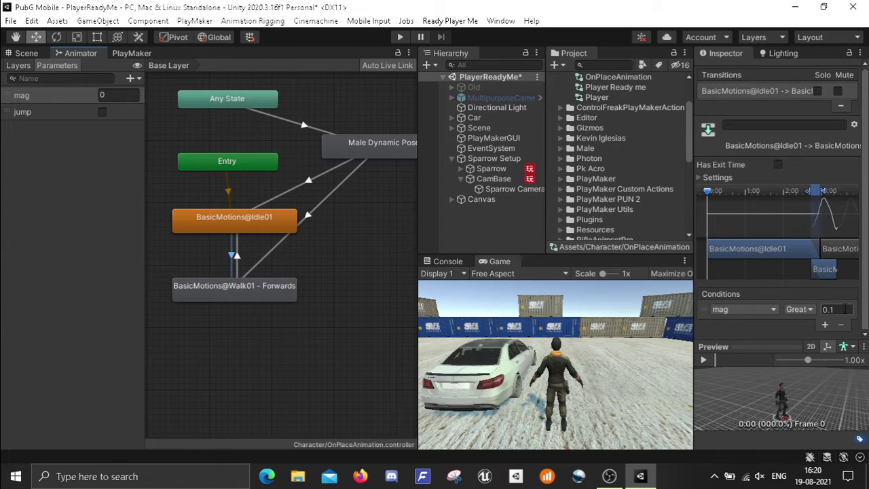
{"action": "type", "text": "0.1"}
Set the Walk01-to-Idle01 transition to skip exit time with mag Less than 0.1
{"action": "left_click", "coordinate": [237, 258]}
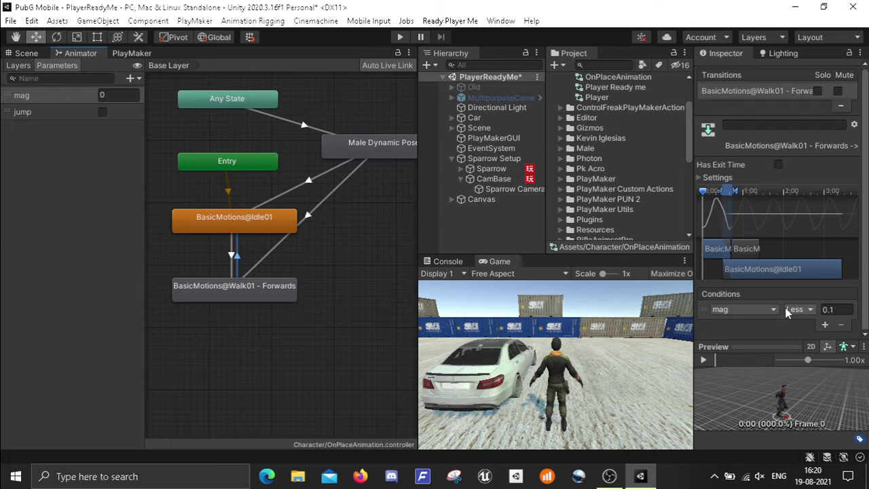
{"action": "left_click", "coordinate": [827, 348]}
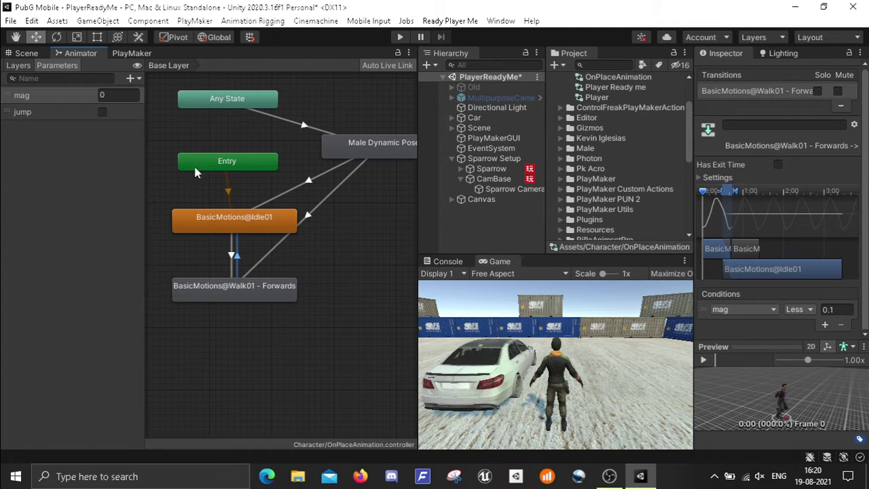
{"action": "left_click", "coordinate": [27, 53]}
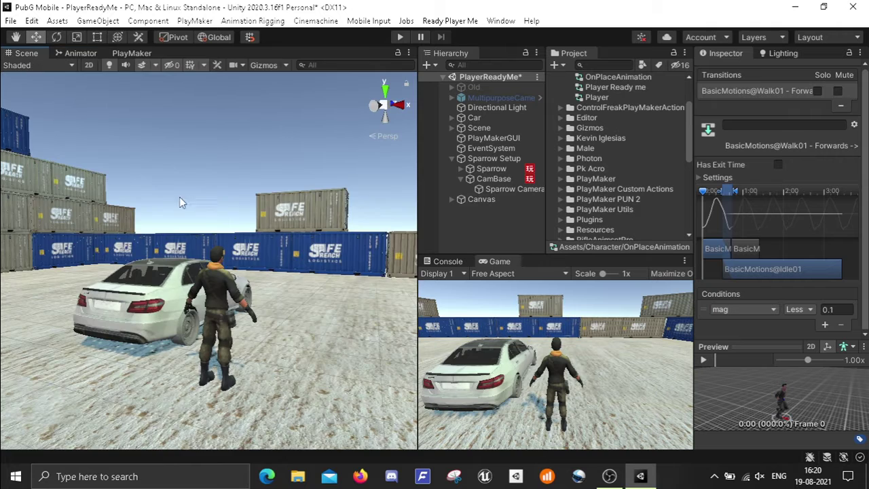
In the Controls FSM, store the Get Axis Vector magnitude in a new variable mag
{"action": "left_click", "coordinate": [129, 54]}
{"action": "left_click", "coordinate": [493, 169]}
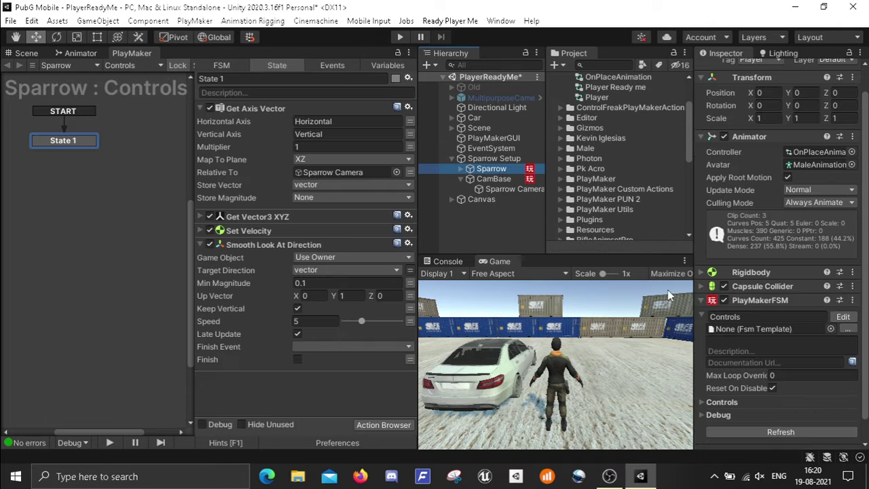
{"action": "left_click", "coordinate": [190, 212]}
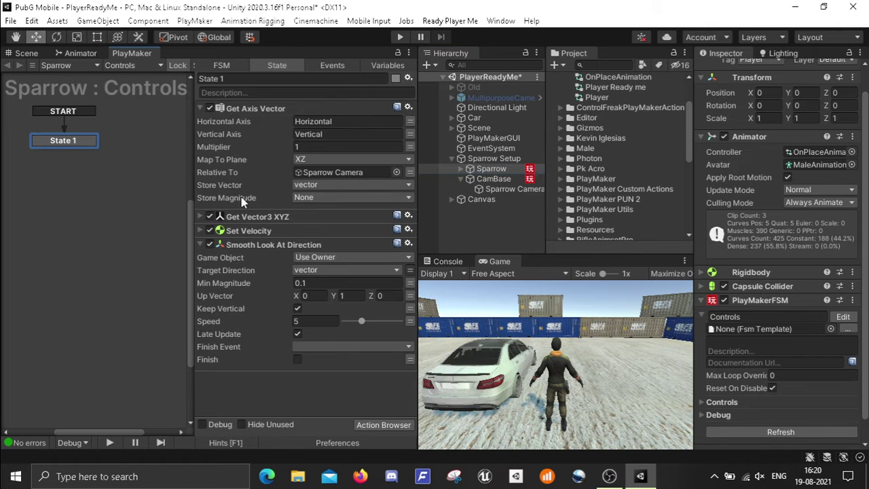
{"action": "left_click", "coordinate": [296, 200]}
{"action": "left_click", "coordinate": [329, 259]}
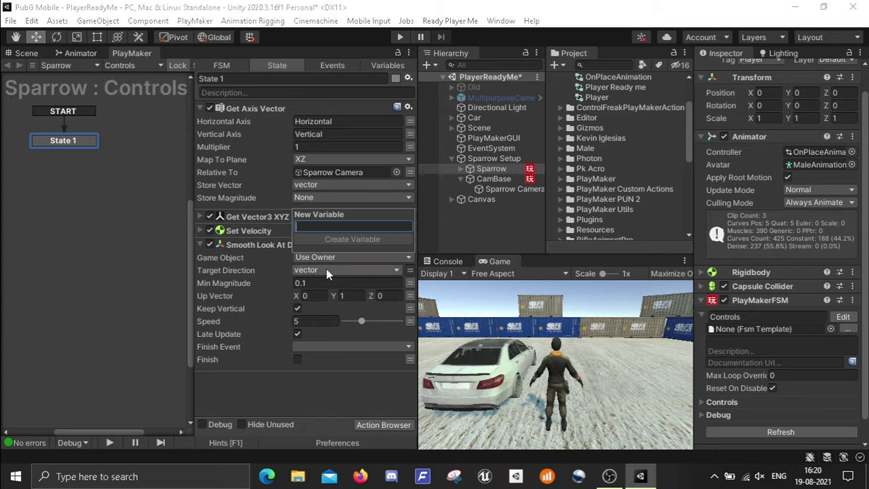
{"action": "type", "text": "mag"}
{"action": "key", "text": "Return"}
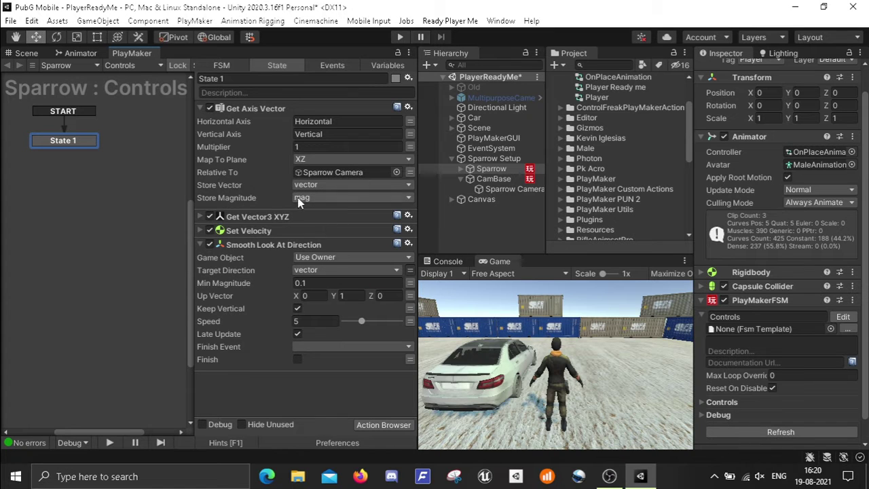
Add a Set Animator Float action to State 1
{"action": "left_click", "coordinate": [200, 108]}
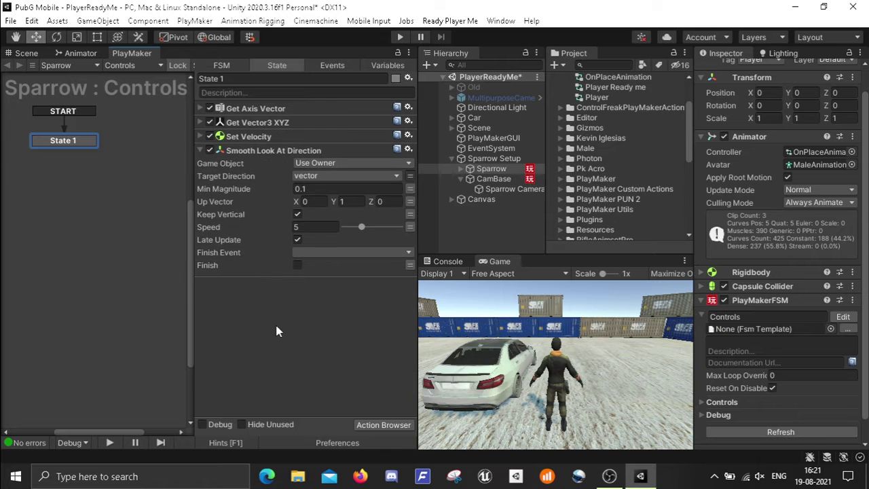
{"action": "left_click", "coordinate": [200, 150]}
{"action": "double_click", "coordinate": [249, 235]}
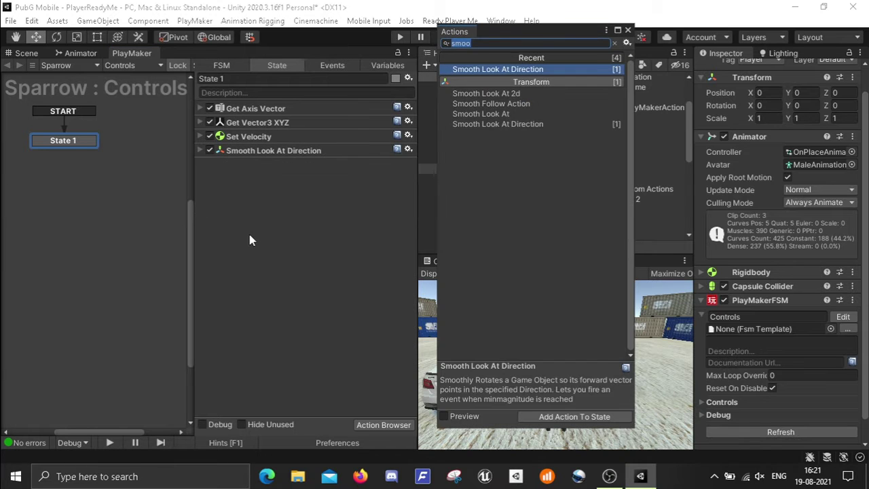
{"action": "type", "text": "set"}
{"action": "key", "text": "Down"}
{"action": "key", "text": "Return"}
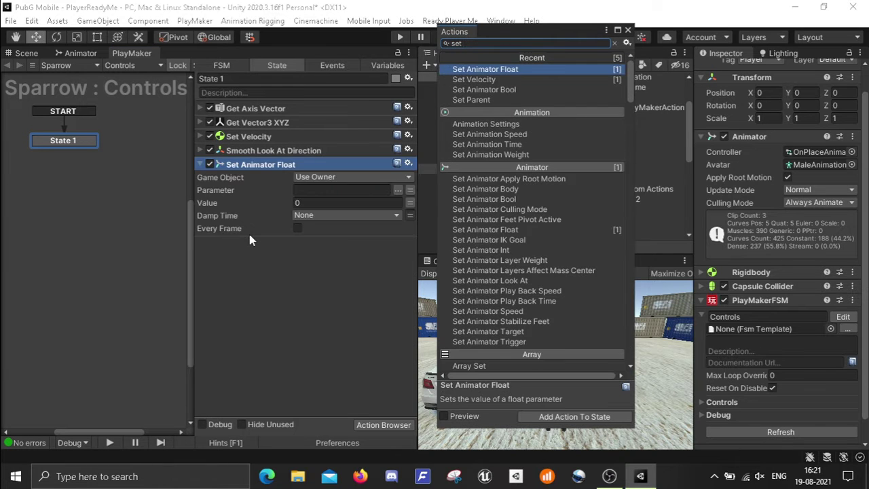
{"action": "left_click", "coordinate": [627, 30]}
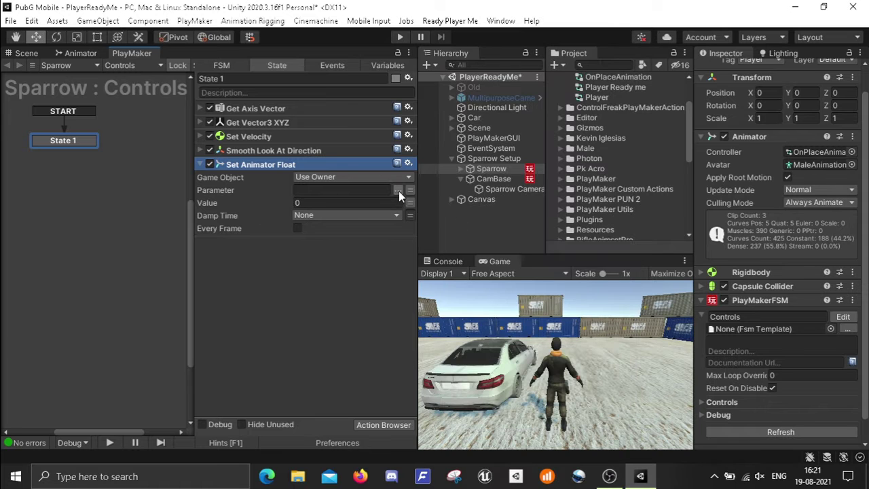
Set the Set Animator Float parameter to mag, checking it against the Animator's parameters
{"action": "left_click", "coordinate": [399, 190]}
{"action": "left_click", "coordinate": [435, 199]}
{"action": "left_click", "coordinate": [58, 54]}
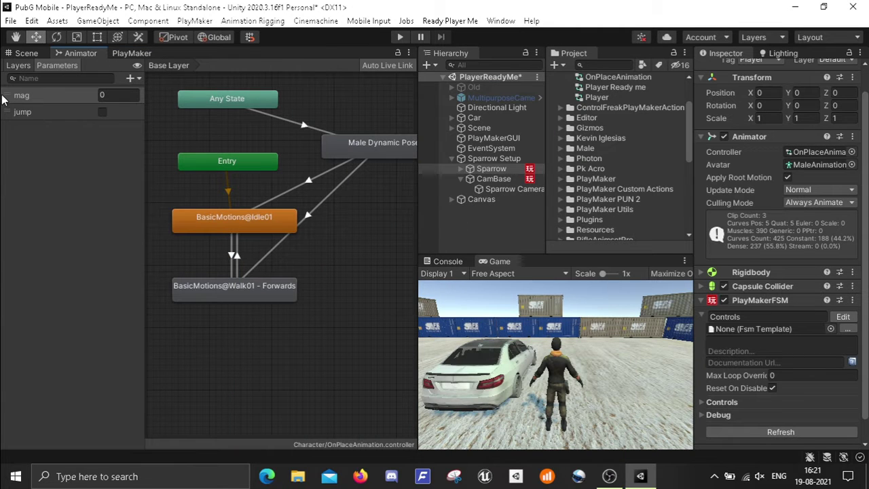
{"action": "left_click", "coordinate": [131, 78]}
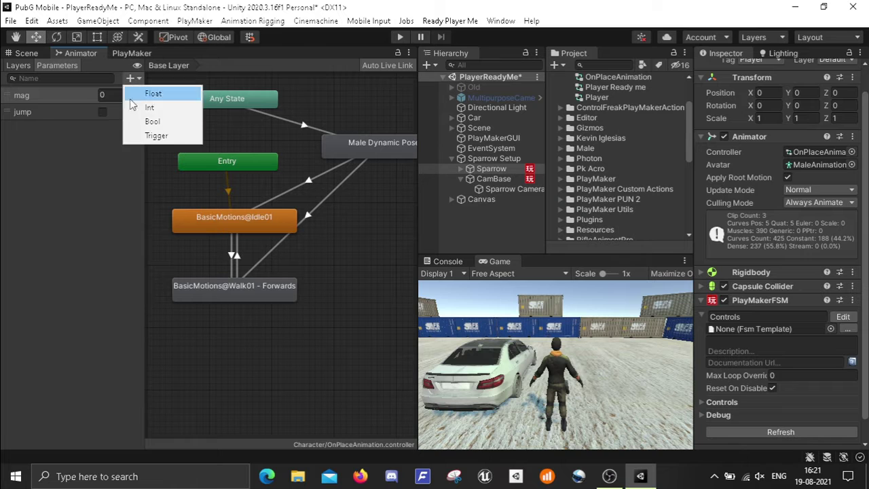
{"action": "left_click", "coordinate": [28, 96]}
{"action": "left_click", "coordinate": [132, 53]}
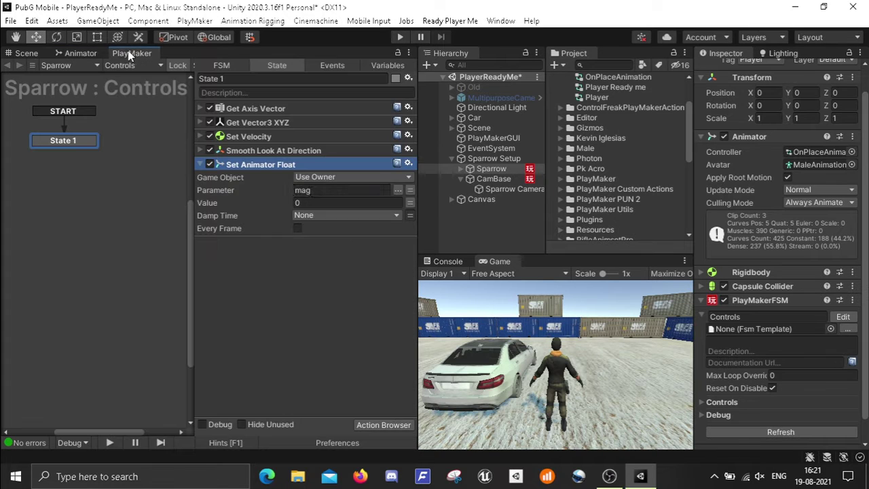
{"action": "left_click", "coordinate": [398, 190]}
{"action": "left_click", "coordinate": [422, 200]}
{"action": "left_click", "coordinate": [80, 54]}
{"action": "left_click", "coordinate": [132, 53]}
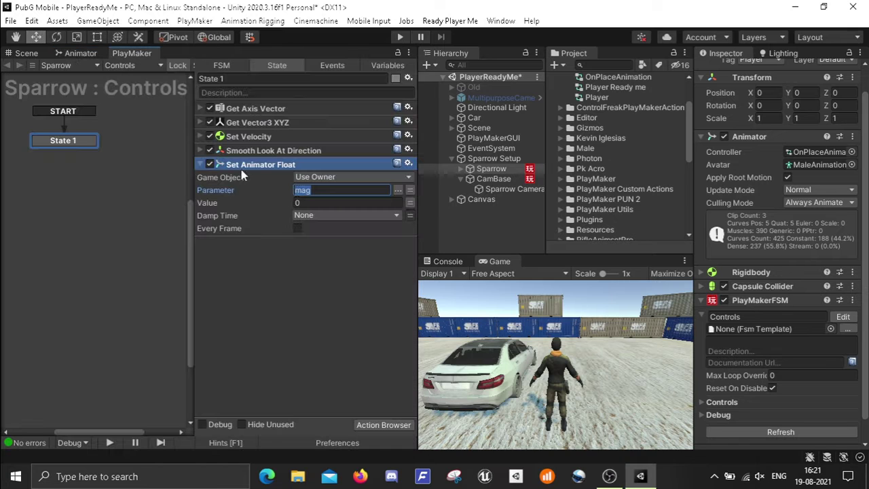
Feed the mag variable into the Value, tick Every Frame, and start play mode
{"action": "left_click", "coordinate": [397, 202]}
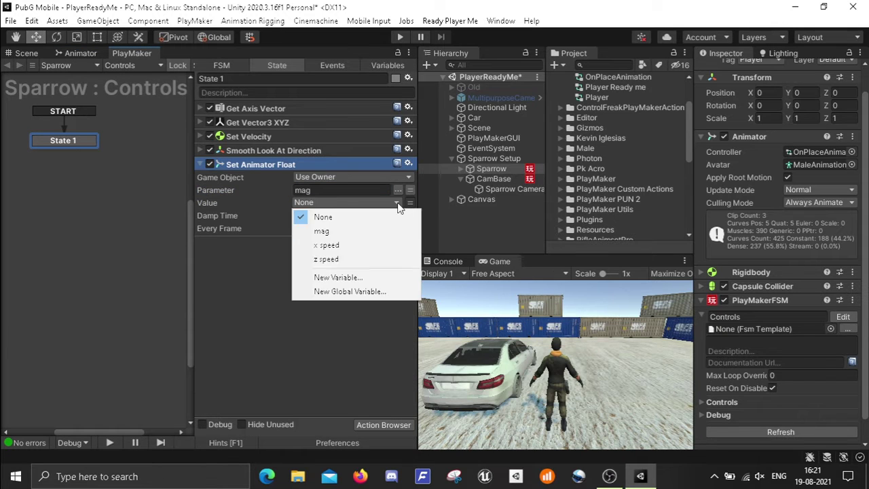
{"action": "left_click", "coordinate": [343, 233]}
{"action": "left_click", "coordinate": [200, 109]}
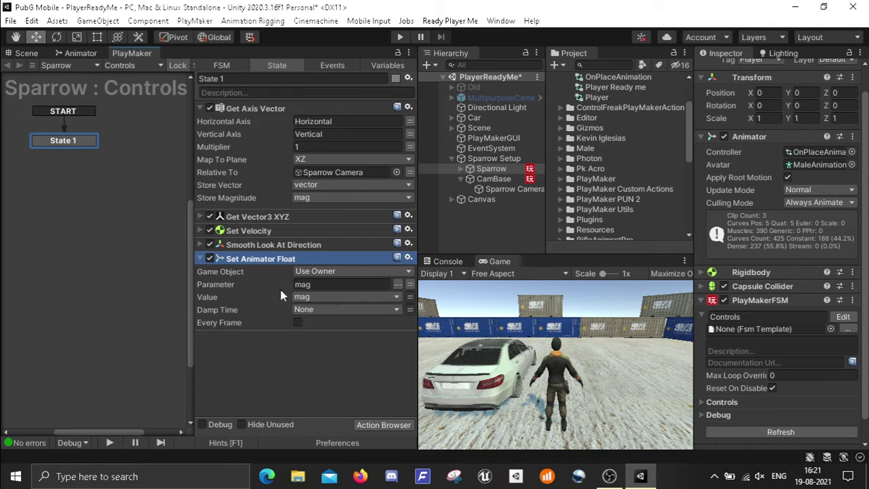
{"action": "left_click", "coordinate": [78, 53]}
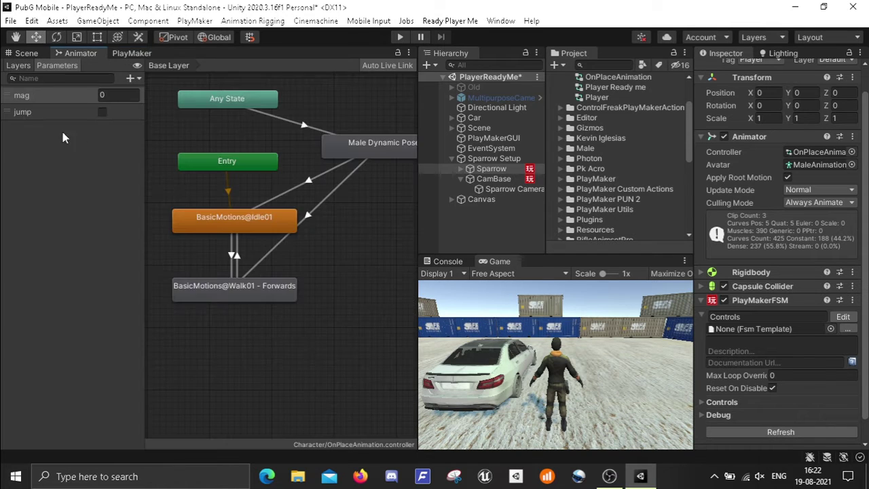
{"action": "left_click", "coordinate": [126, 54]}
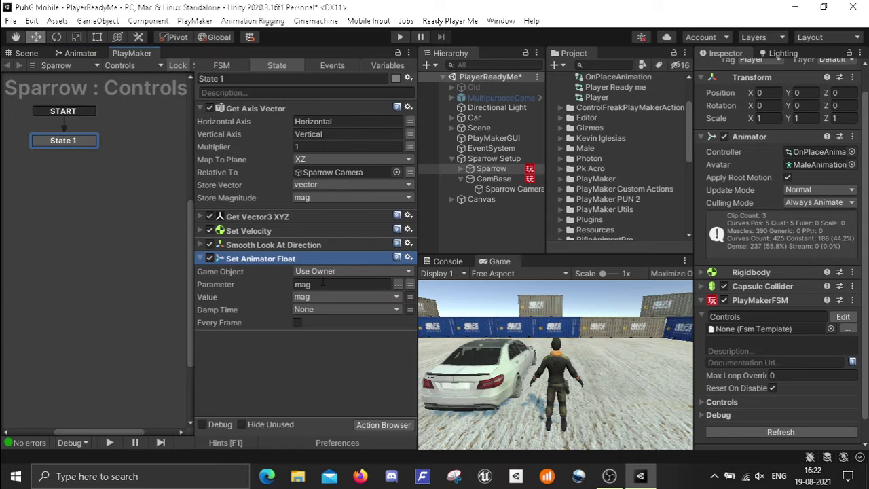
{"action": "left_click", "coordinate": [297, 323]}
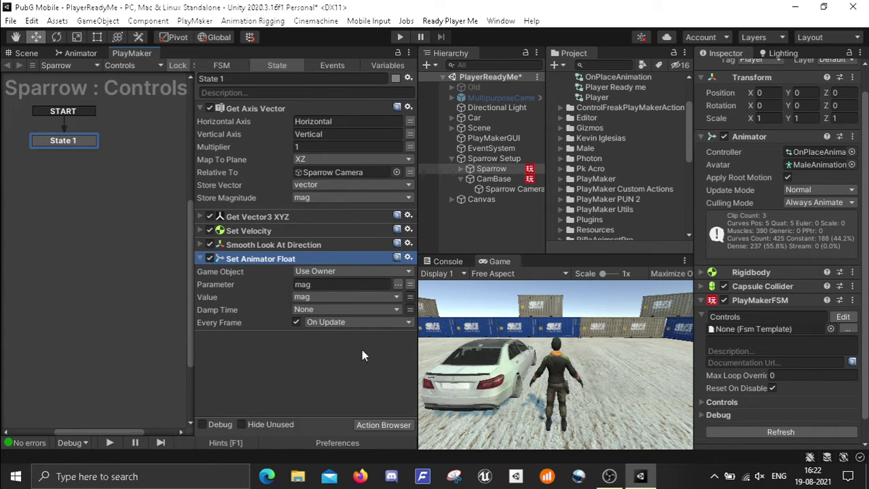
{"action": "left_click", "coordinate": [401, 35]}
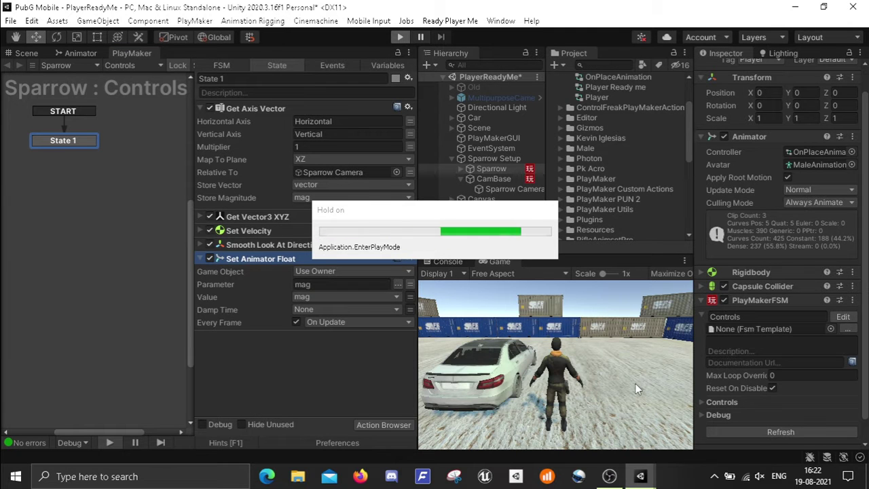
Play-test Sparrow's movement and raise the Get Axis Vector multiplier to 3
{"action": "key", "text": "w"}
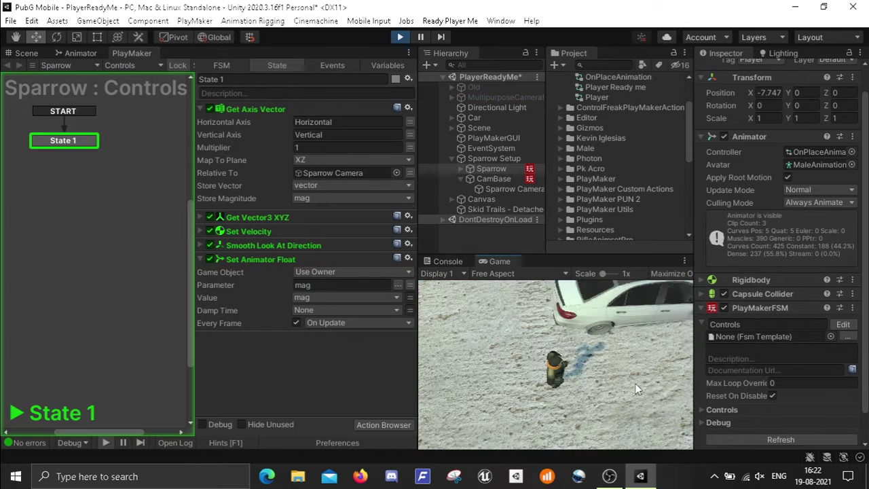
{"action": "key", "text": "w"}
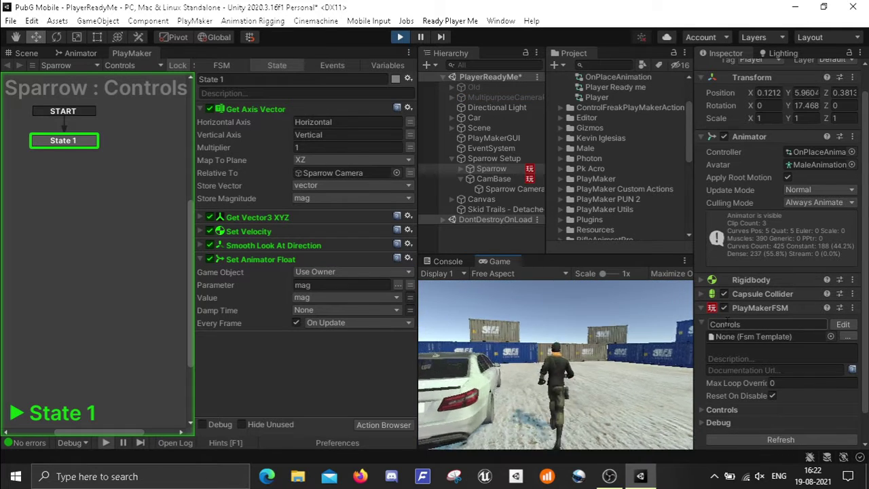
{"action": "key", "text": "w"}
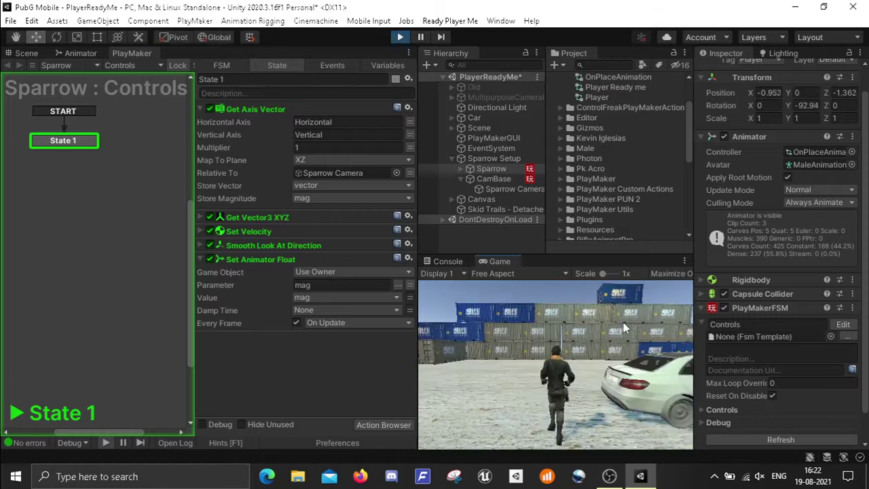
{"action": "key", "text": "w"}
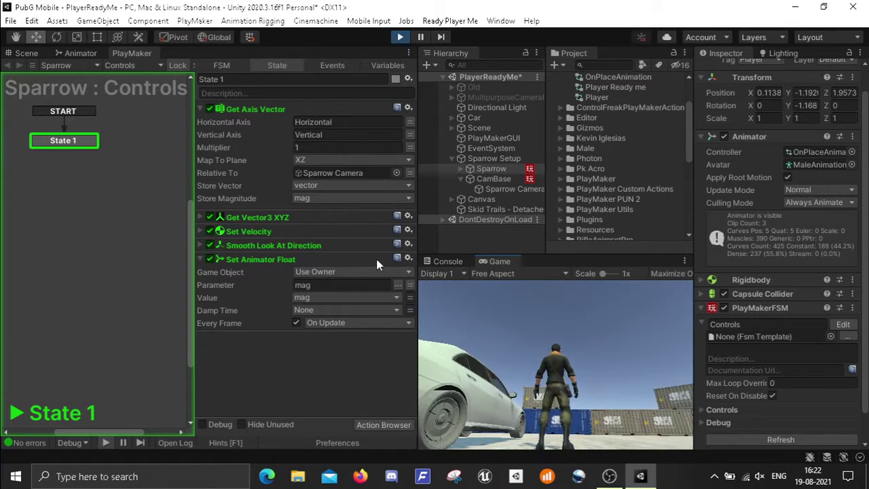
{"action": "left_click", "coordinate": [376, 259]}
{"action": "left_click", "coordinate": [343, 147]}
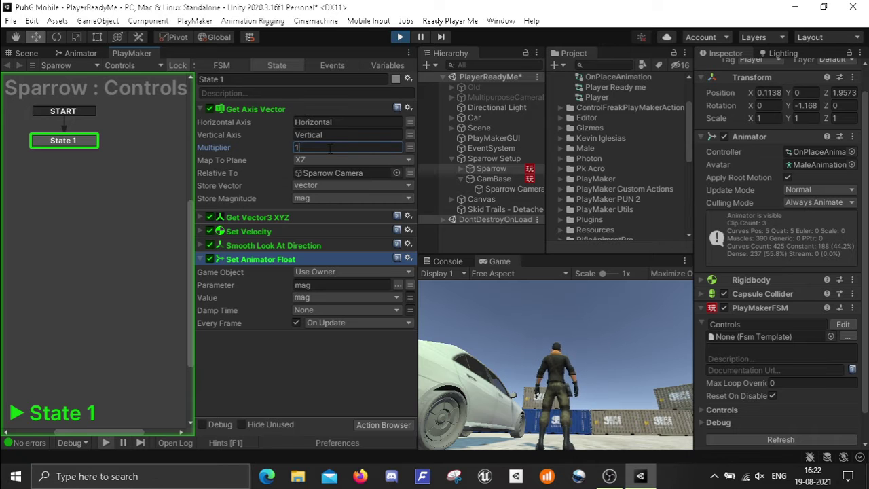
{"action": "type", "text": "3"}
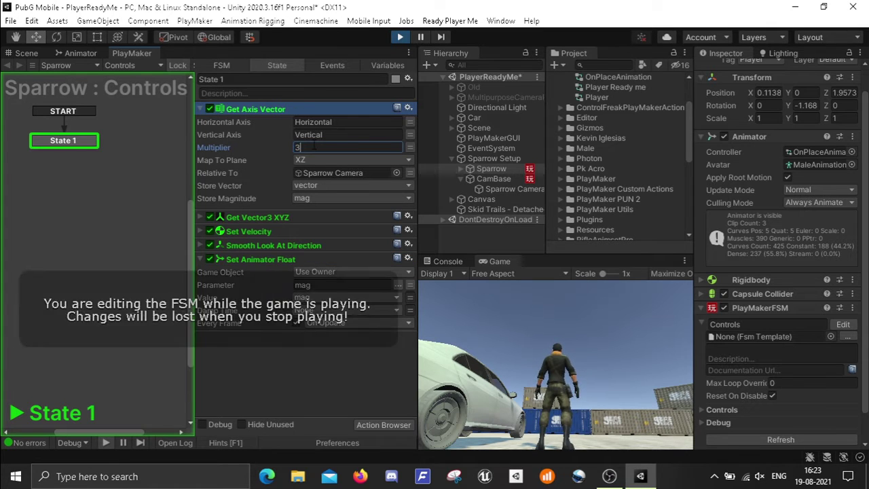
{"action": "left_click", "coordinate": [529, 362]}
{"action": "key", "text": "w"}
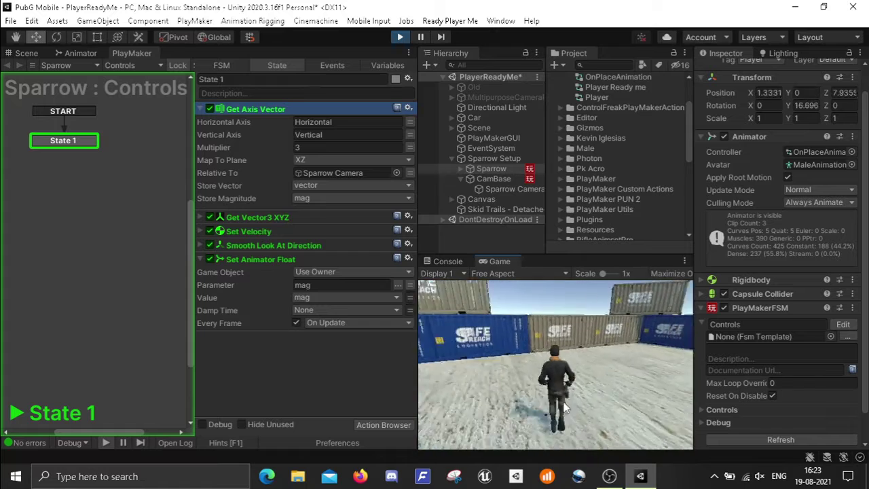
Drive Sparrow again and try a Get Axis Vector multiplier of 4
{"action": "key", "text": "s"}
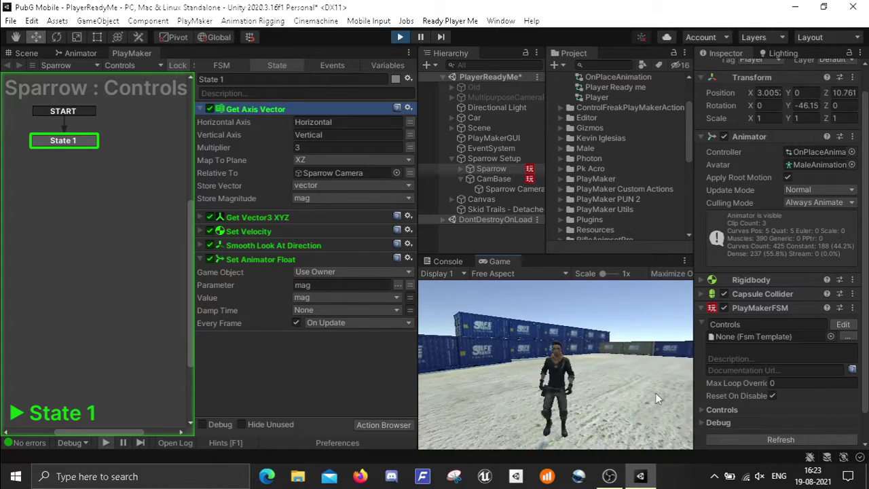
{"action": "key", "text": "w"}
{"action": "left_click", "coordinate": [324, 380]}
{"action": "left_click", "coordinate": [346, 147]}
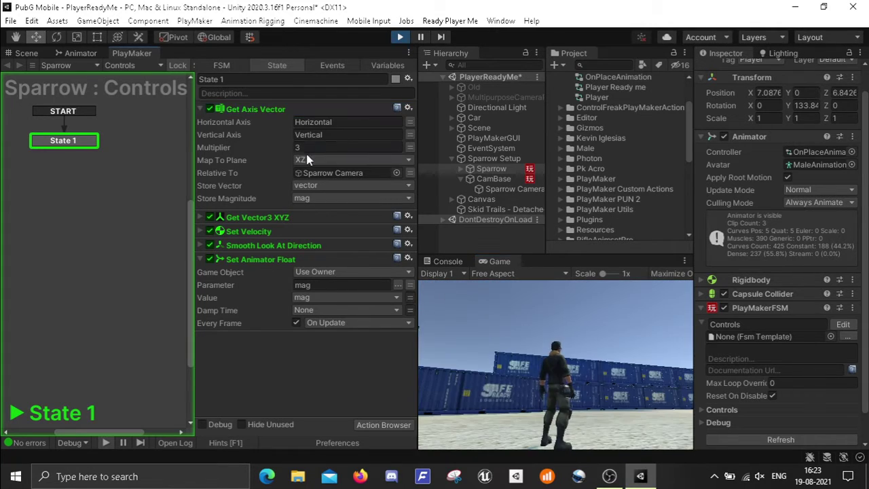
{"action": "type", "text": "4"}
{"action": "left_click", "coordinate": [560, 386]}
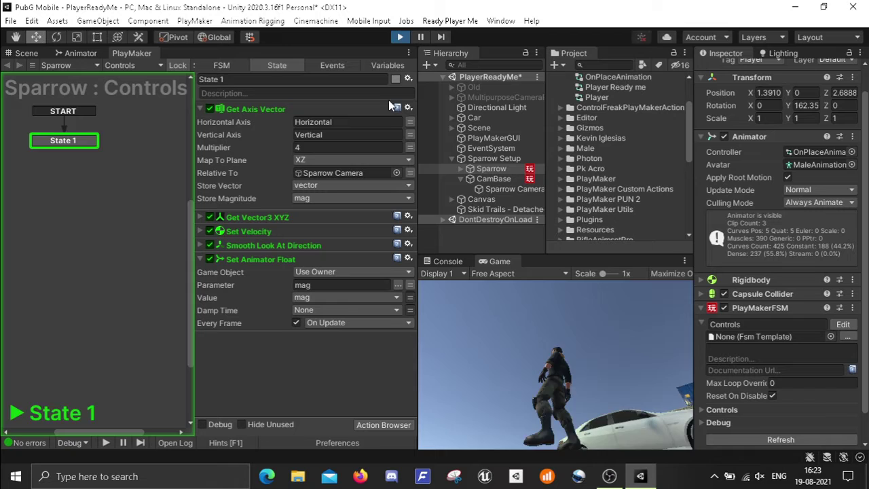
Stop play mode, set the multiplier to 4.5, and collapse both actions
{"action": "key", "text": "ctrl+p"}
{"action": "left_click", "coordinate": [347, 146]}
{"action": "type", "text": ".5"}
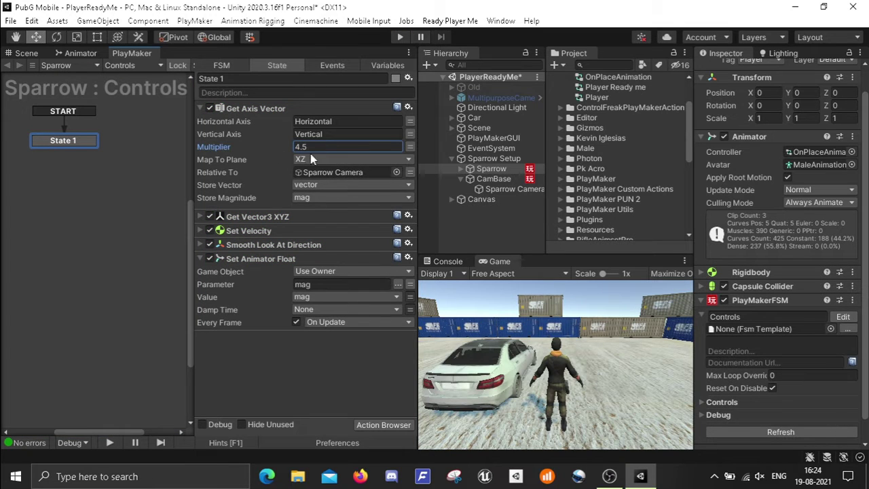
{"action": "left_click", "coordinate": [331, 370]}
{"action": "left_click", "coordinate": [200, 109]}
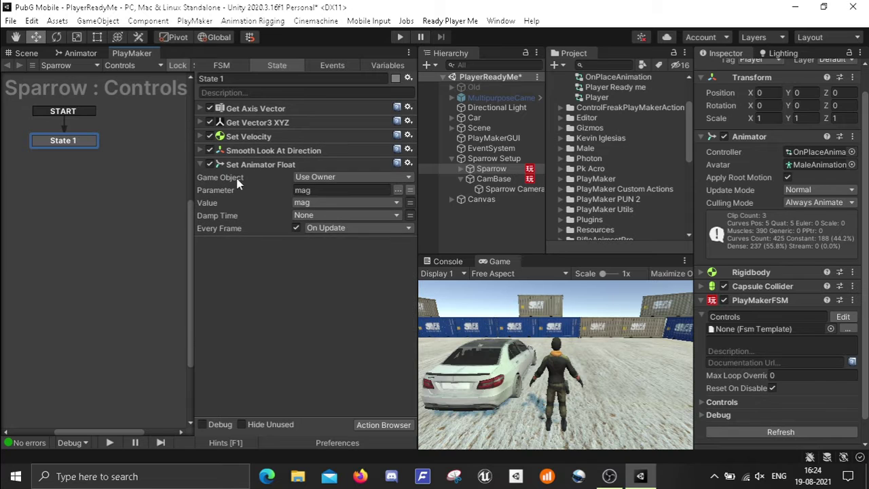
{"action": "left_click", "coordinate": [201, 165]}
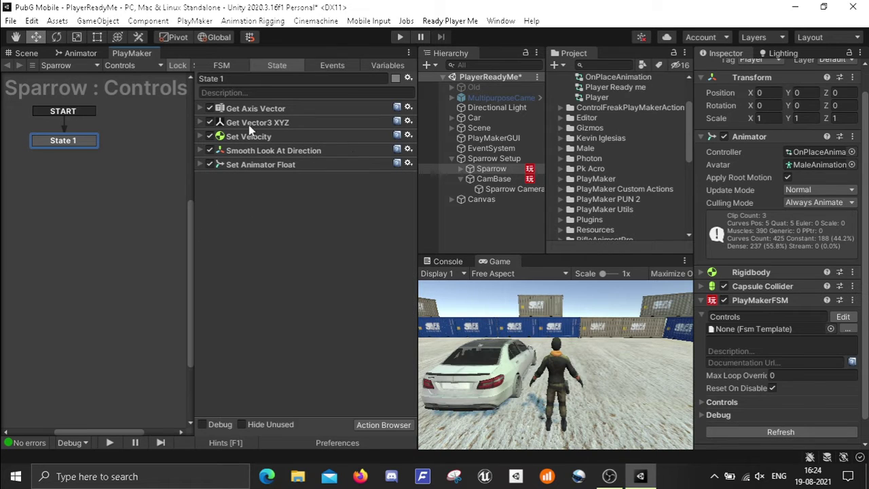
Select the Male Dynamic Pose state in the Animator and open its clip's settings
{"action": "left_click", "coordinate": [80, 53]}
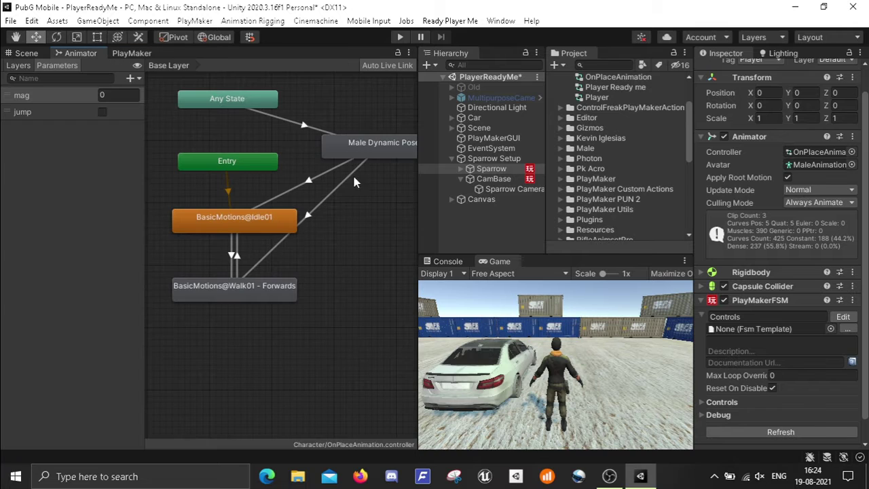
{"action": "left_click", "coordinate": [381, 143]}
{"action": "left_click", "coordinate": [825, 101]}
{"action": "double_click", "coordinate": [827, 102]}
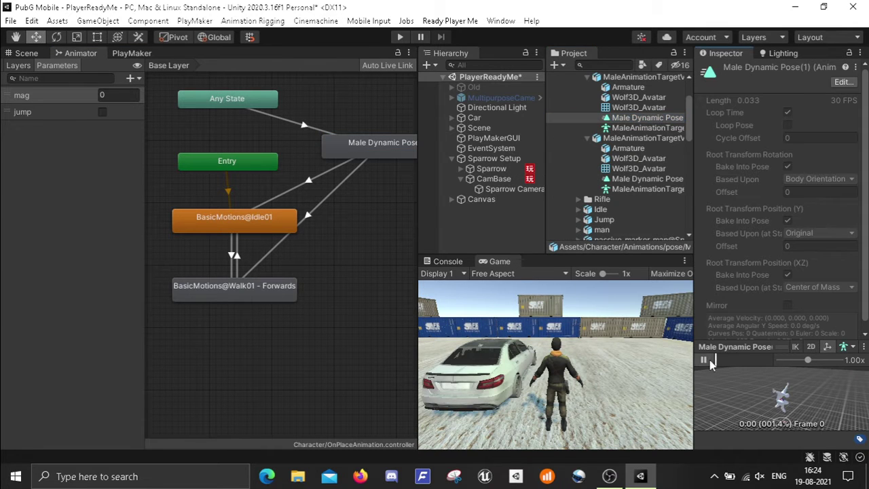
{"action": "left_click", "coordinate": [704, 360]}
Confirm the MaleAnimationTargetV2 model's Rig Animation Type stays Humanoid
{"action": "left_click", "coordinate": [645, 79]}
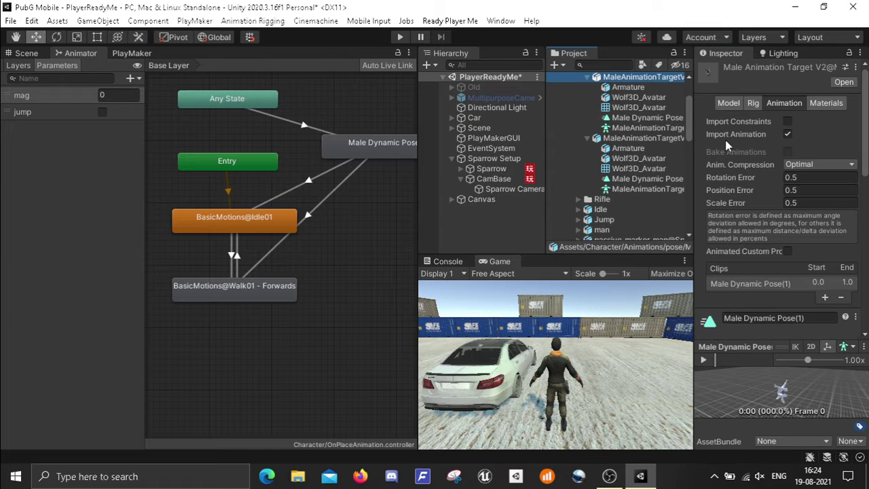
{"action": "left_click", "coordinate": [753, 102]}
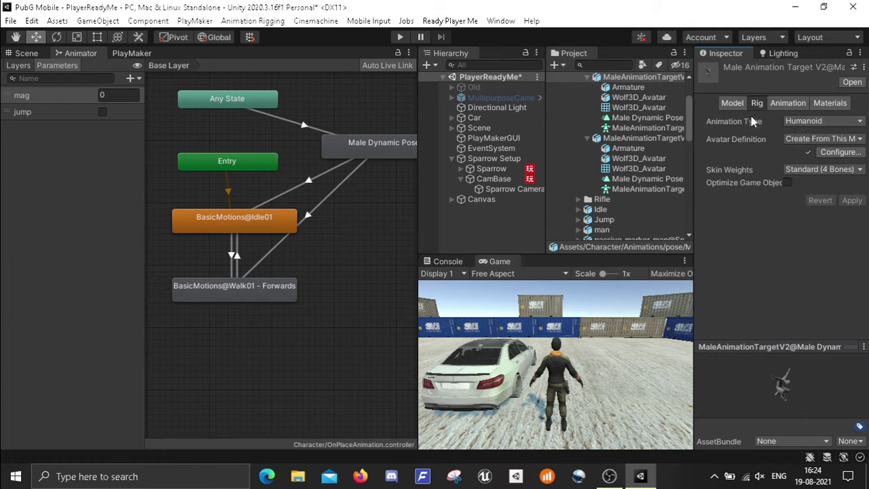
{"action": "left_click", "coordinate": [823, 121]}
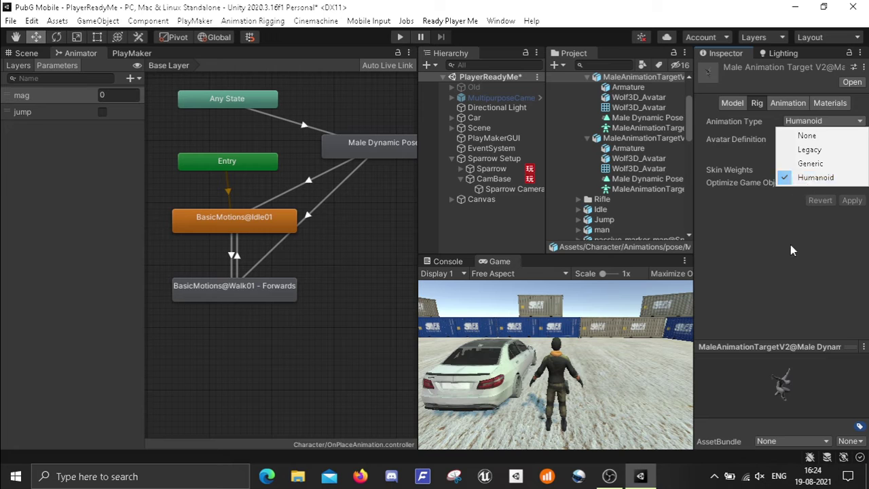
{"action": "left_click", "coordinate": [812, 178]}
{"action": "left_click", "coordinate": [785, 103]}
Review the clip's animation settings and reselect the Male Dynamic Pose state on the Base Layer
{"action": "scroll", "coordinate": [788, 186], "scroll_direction": "down", "scroll_amount": 5}
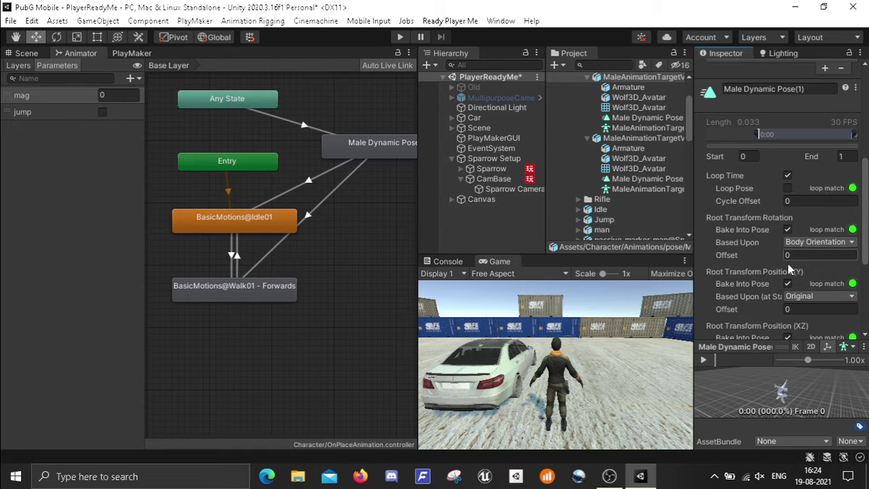
{"action": "scroll", "coordinate": [795, 258], "scroll_direction": "down", "scroll_amount": 3}
{"action": "scroll", "coordinate": [837, 326], "scroll_direction": "down", "scroll_amount": 2}
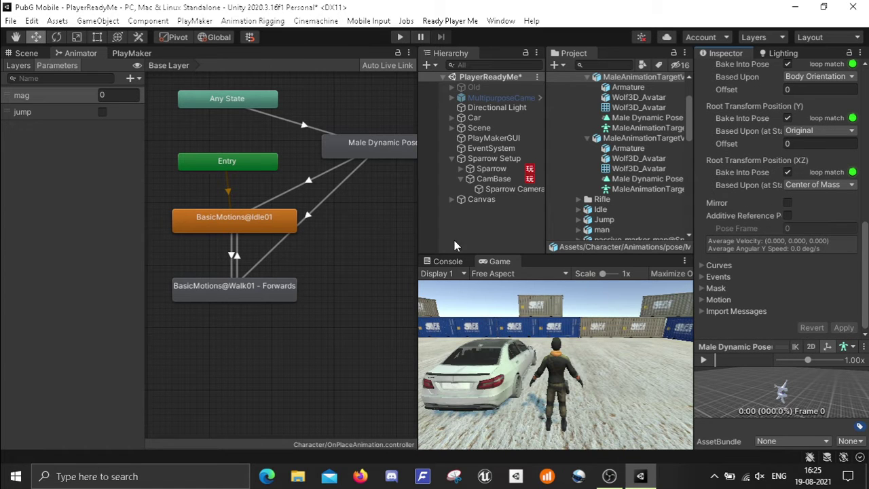
{"action": "left_click", "coordinate": [383, 201]}
{"action": "left_click", "coordinate": [360, 149]}
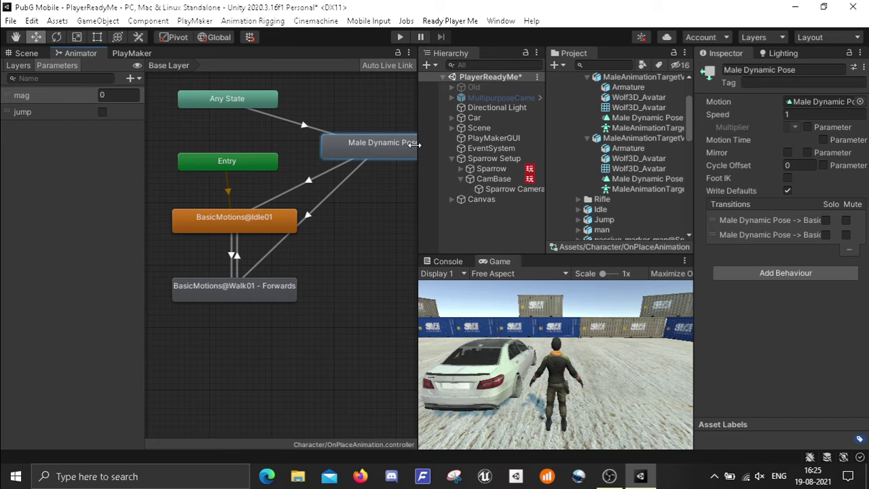
Inspect the jump parameter's type in the Animator parameters list
{"action": "left_click", "coordinate": [30, 113]}
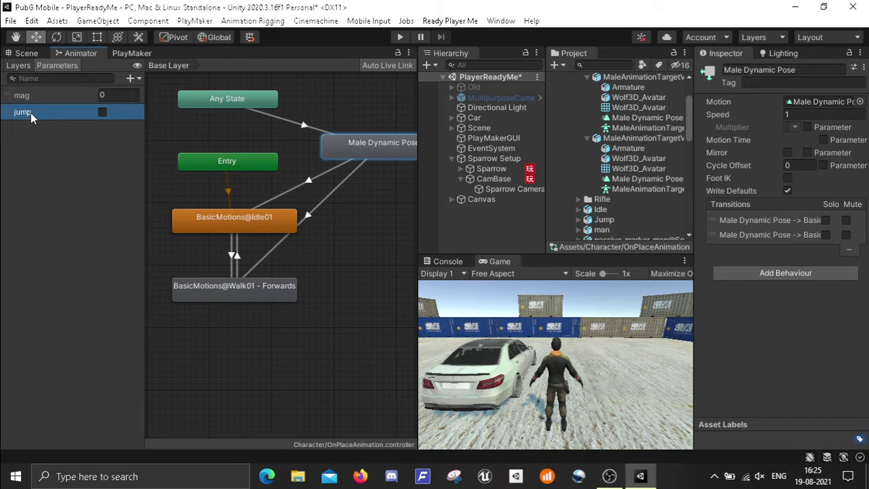
{"action": "left_click", "coordinate": [130, 79]}
{"action": "left_click", "coordinate": [316, 134]}
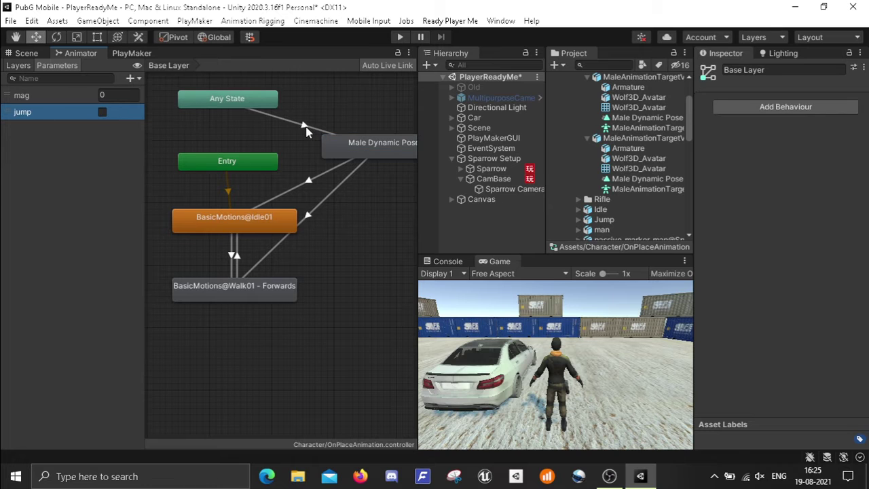
{"action": "left_click", "coordinate": [335, 141]}
Check the Any State entry and the Idle01 (mag below 0.1) and Walk01 (mag above 0.1) exits
{"action": "left_click", "coordinate": [304, 128]}
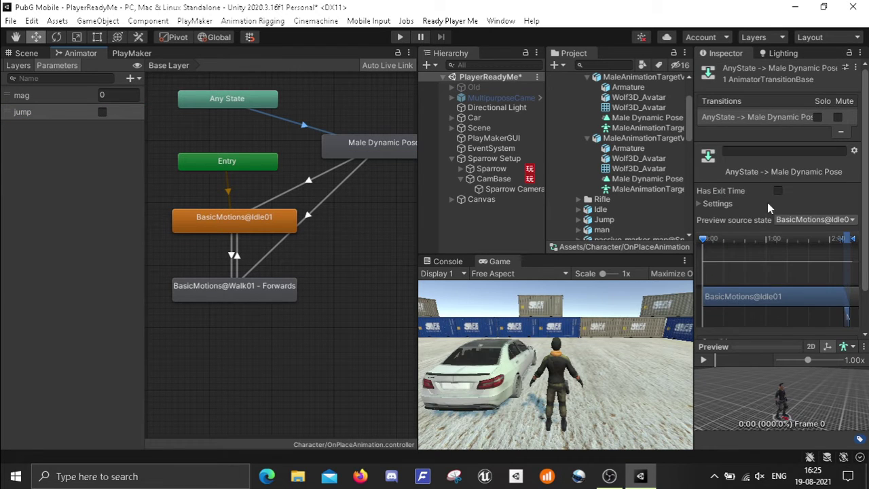
{"action": "left_click", "coordinate": [315, 178]}
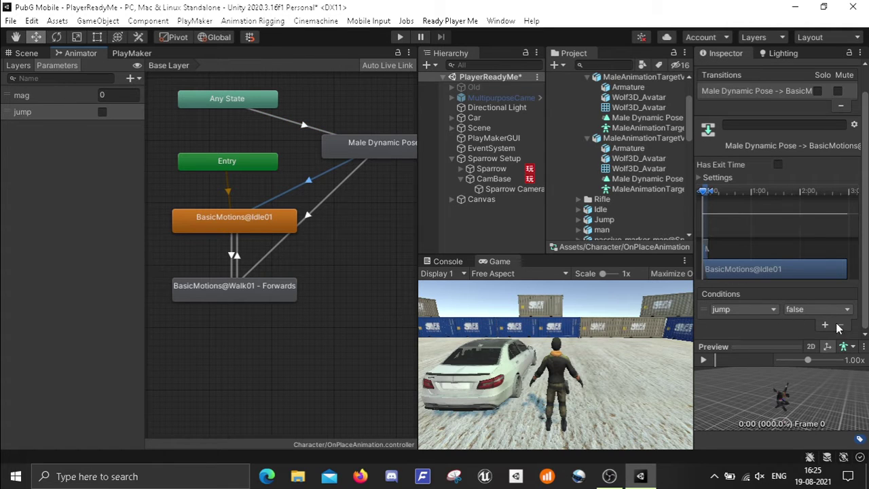
{"action": "left_click", "coordinate": [307, 218]}
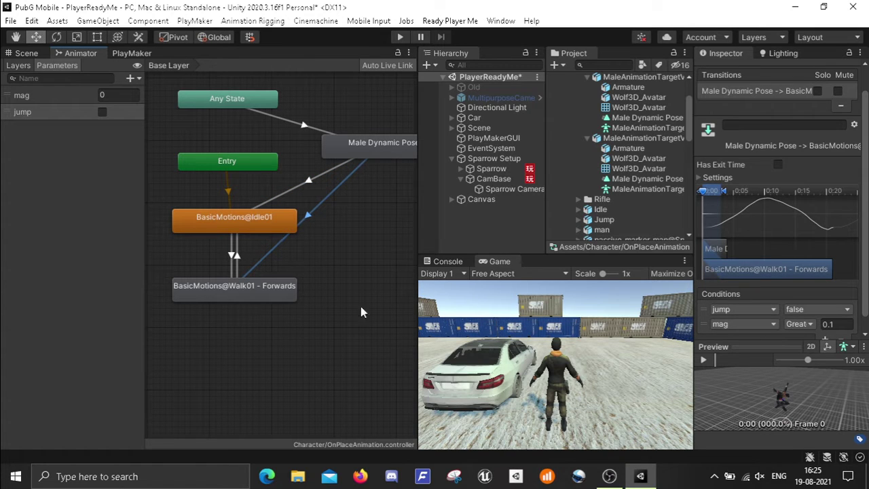
{"action": "left_click", "coordinate": [231, 227]}
{"action": "left_click", "coordinate": [311, 183]}
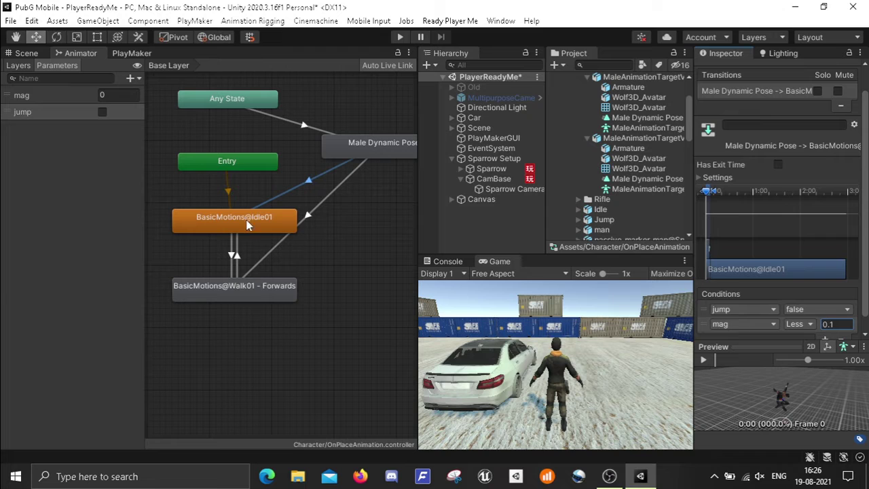
{"action": "left_click", "coordinate": [310, 217]}
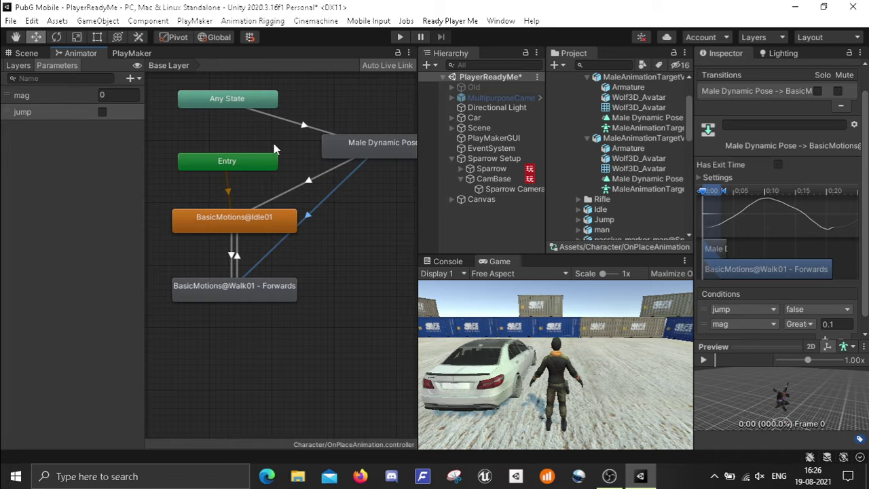
{"action": "left_click", "coordinate": [26, 53]}
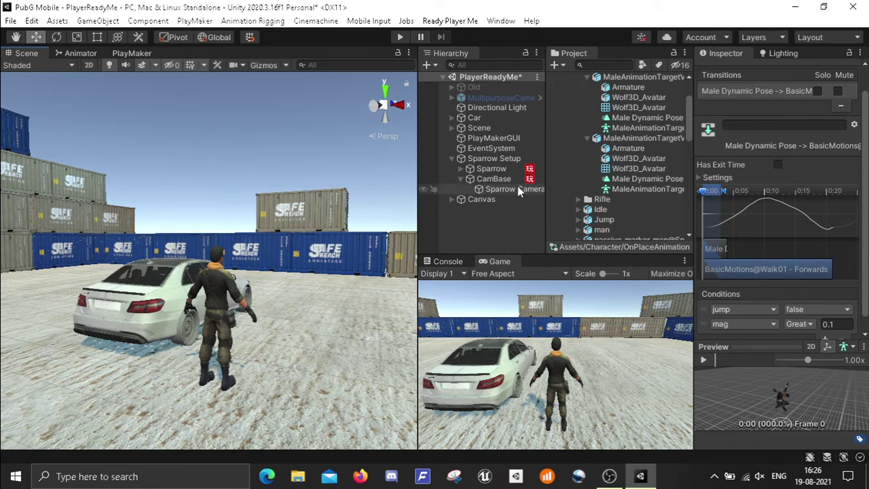
Add a second PlayMaker FSM named 'jump' to Sparrow and open it for editing
{"action": "left_click", "coordinate": [483, 169]}
{"action": "left_click", "coordinate": [701, 300]}
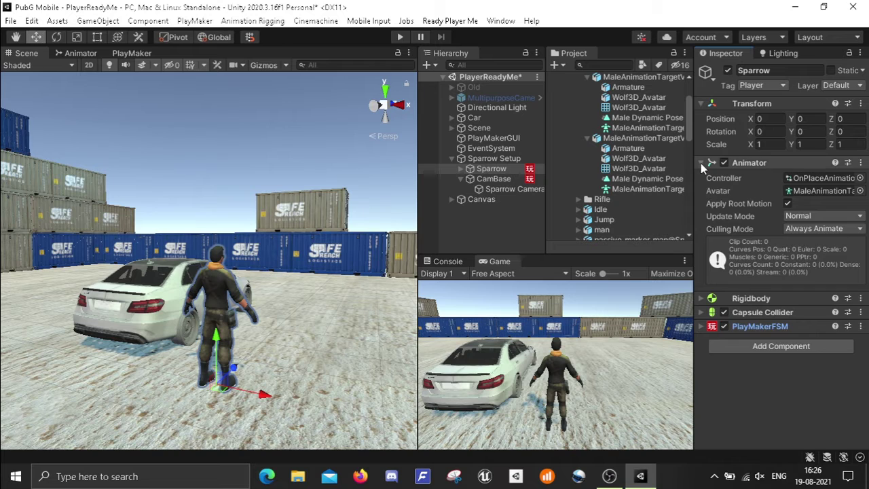
{"action": "left_click", "coordinate": [701, 163]}
{"action": "left_click", "coordinate": [768, 224]}
{"action": "left_click", "coordinate": [763, 270]}
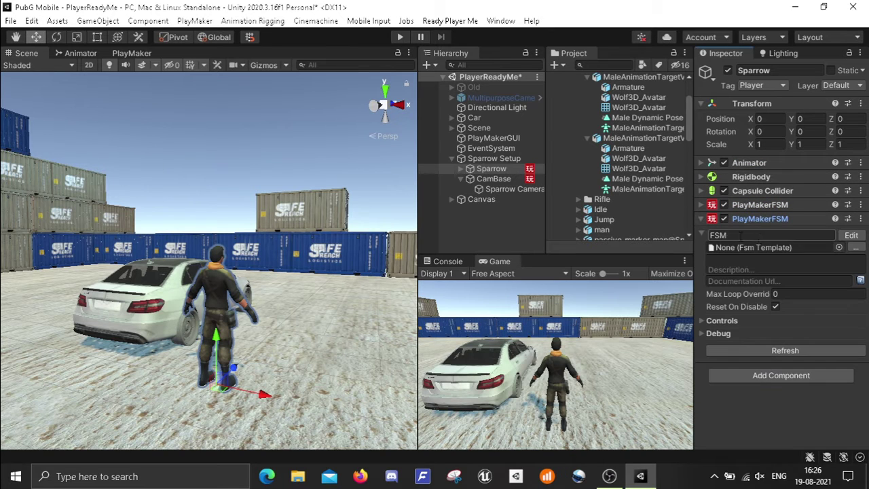
{"action": "left_click", "coordinate": [758, 234]}
{"action": "type", "text": "jump"}
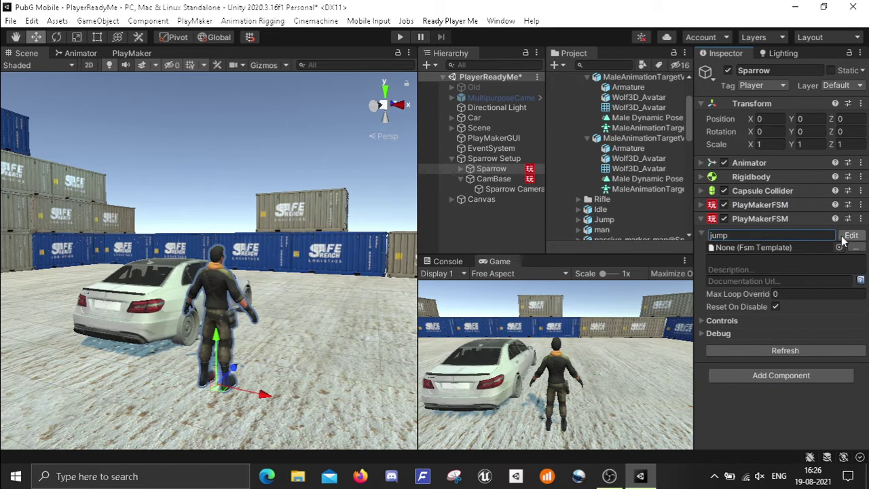
{"action": "left_click", "coordinate": [852, 235]}
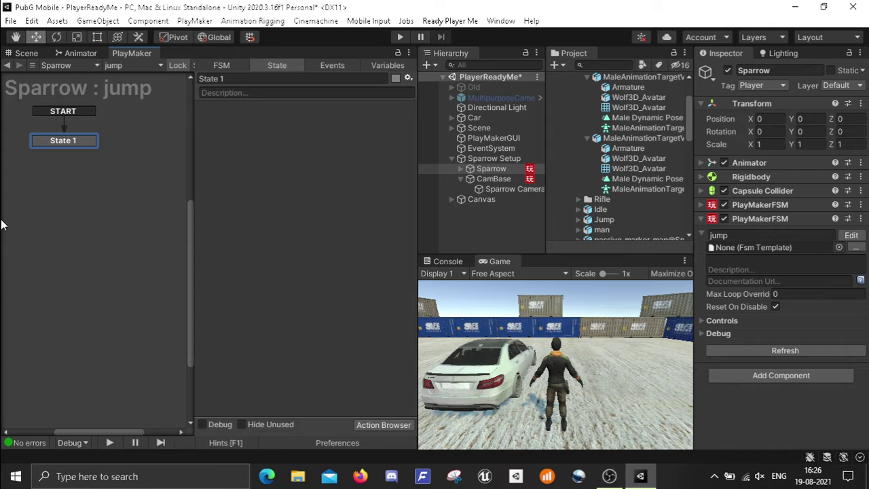
Add a Get Button Down action to State 1
{"action": "double_click", "coordinate": [287, 164]}
{"action": "type", "text": "get"}
{"action": "key", "text": "Down"}
{"action": "key", "text": "Down"}
{"action": "key", "text": "Down"}
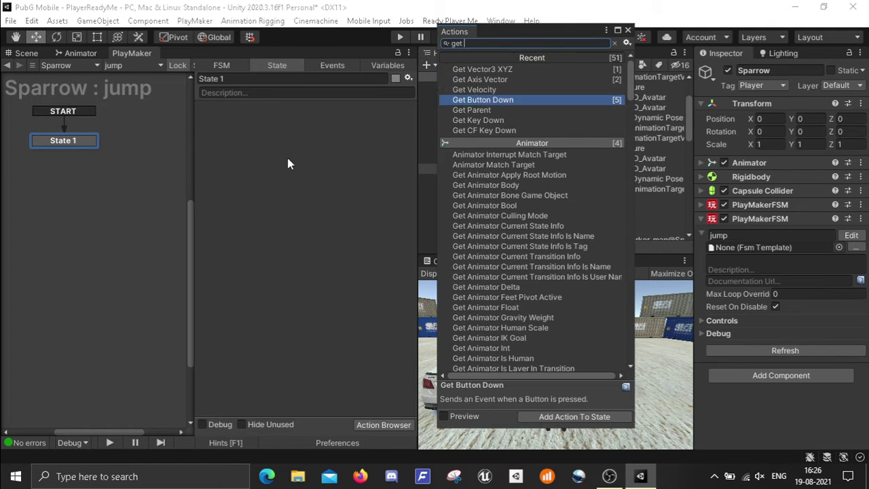
{"action": "key", "text": "Return"}
{"action": "left_click", "coordinate": [627, 30]}
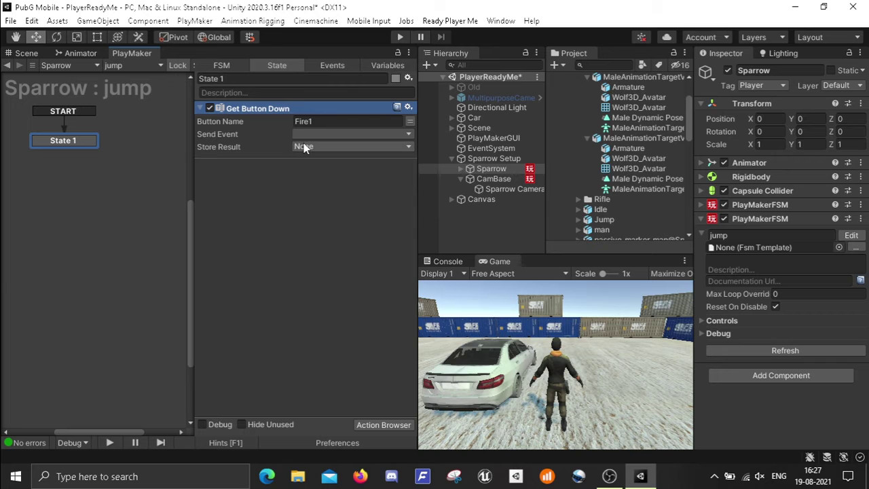
Set Button Name to Jump and have it send a new event 'jumping'
{"action": "left_click", "coordinate": [328, 122]}
{"action": "type", "text": "Jump"}
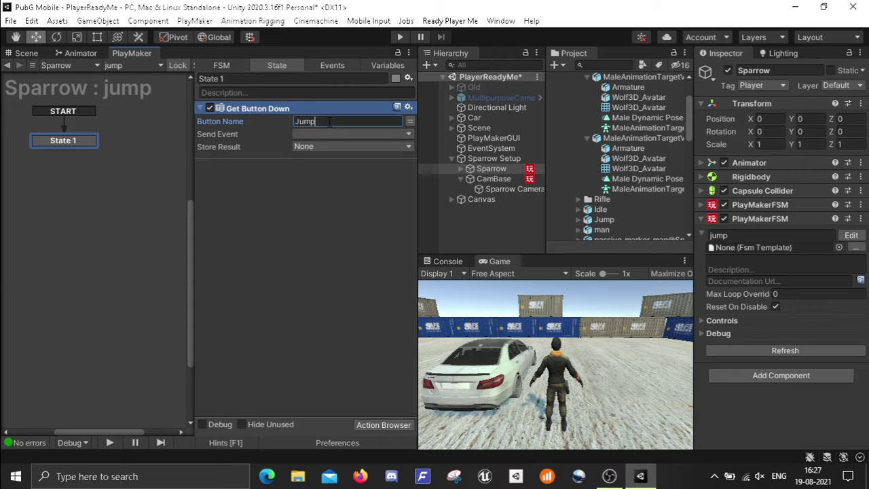
{"action": "left_click", "coordinate": [327, 134]}
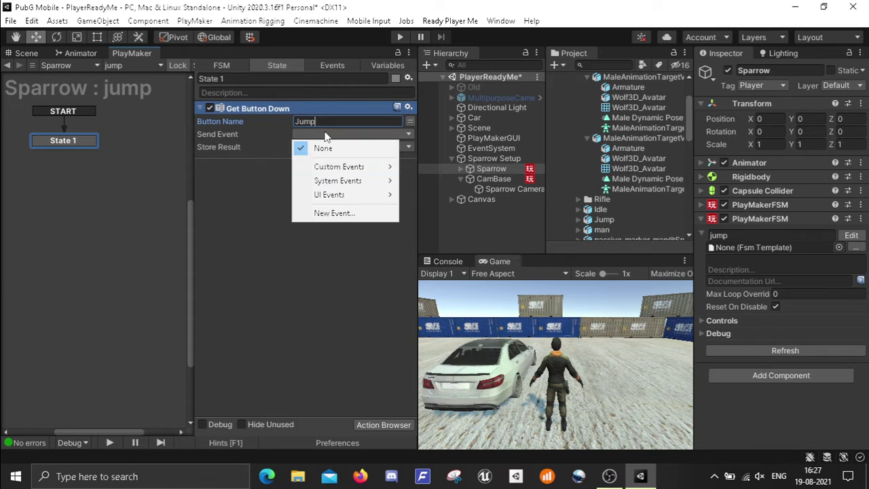
{"action": "left_click", "coordinate": [330, 211]}
{"action": "type", "text": "ju"}
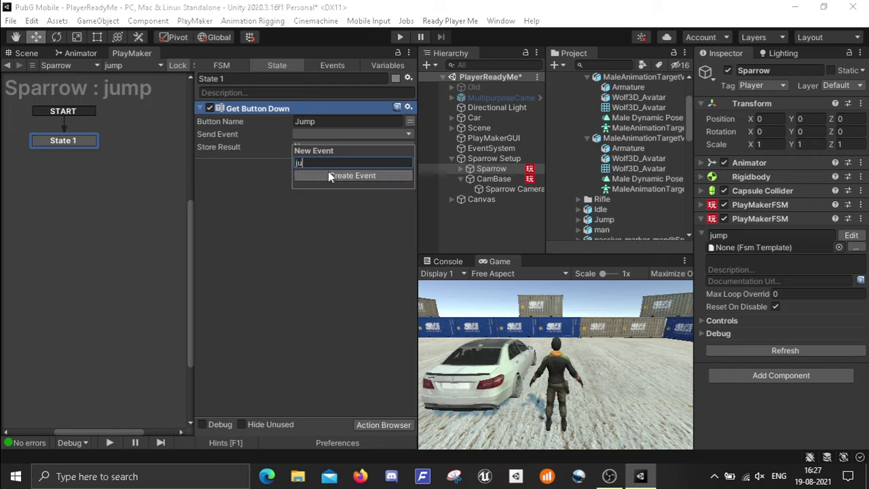
{"action": "type", "text": "mping"}
{"action": "left_click", "coordinate": [328, 175]}
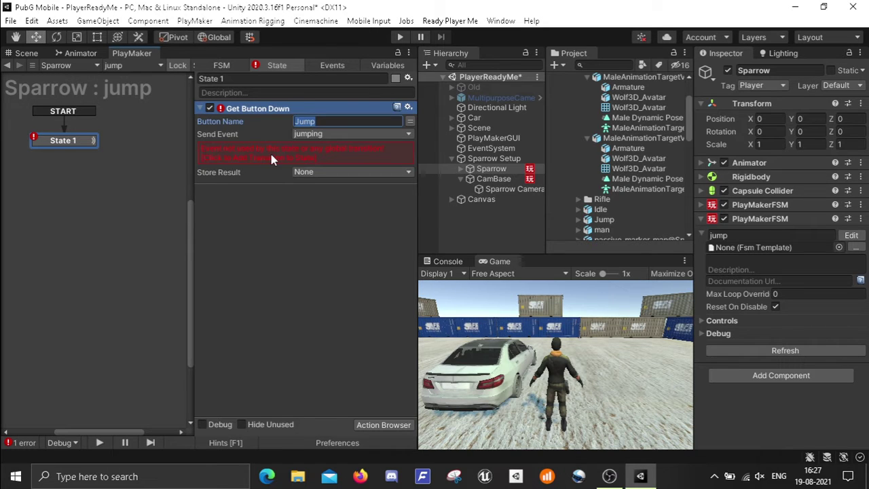
Add the jumping transition to State 1 and drag it out to create State 2
{"action": "right_click", "coordinate": [48, 140]}
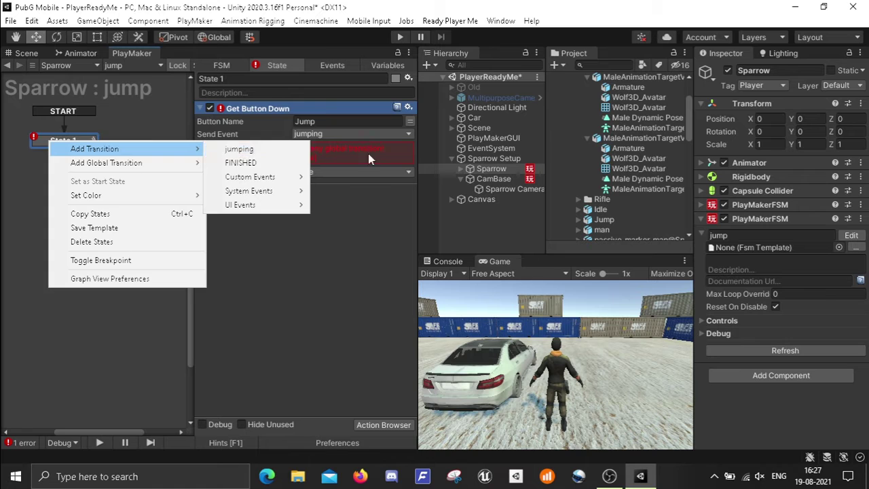
{"action": "left_click", "coordinate": [348, 154]}
{"action": "left_click", "coordinate": [348, 155]}
{"action": "mouse_move", "coordinate": [94, 152]}
{"action": "left_mouse_down"}
{"action": "mouse_move", "coordinate": [130, 245]}
{"action": "mouse_move", "coordinate": [60, 246]}
{"action": "left_mouse_up"}
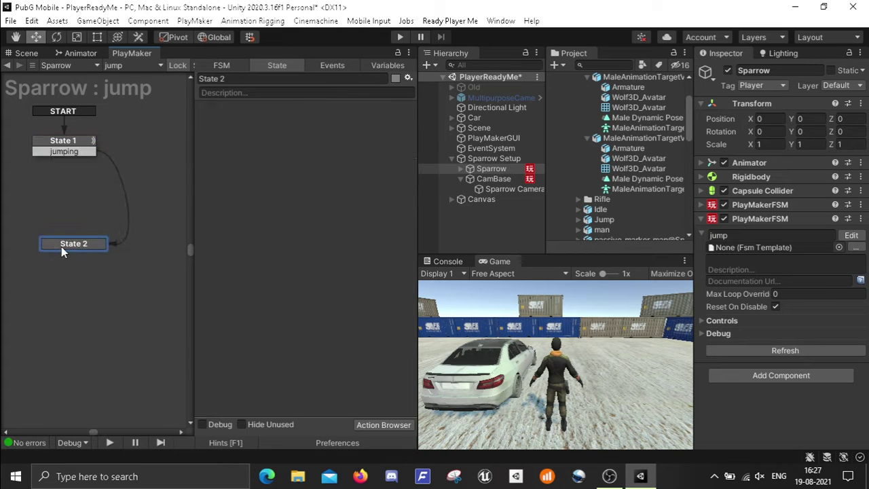
Add a Set Velocity action to State 2, removing the mistakenly added Get Velocity
{"action": "double_click", "coordinate": [252, 168]}
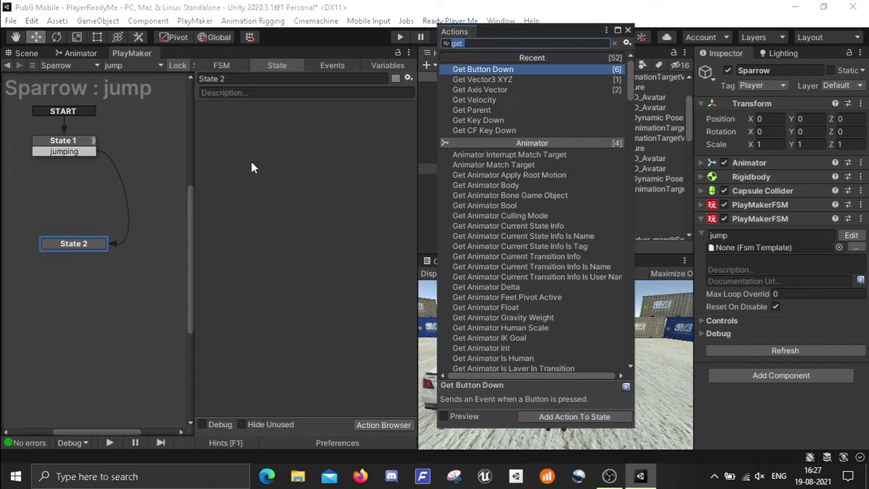
{"action": "type", "text": "get "}
{"action": "type", "text": "velo"}
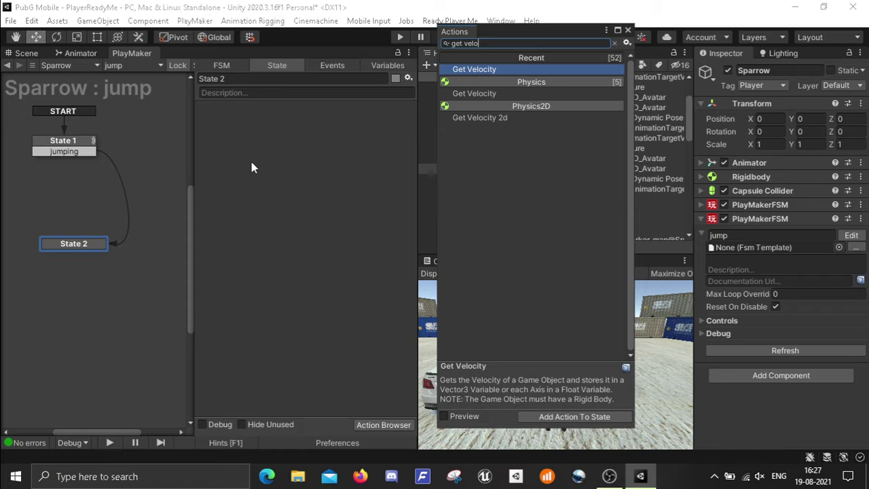
{"action": "key", "text": "Return"}
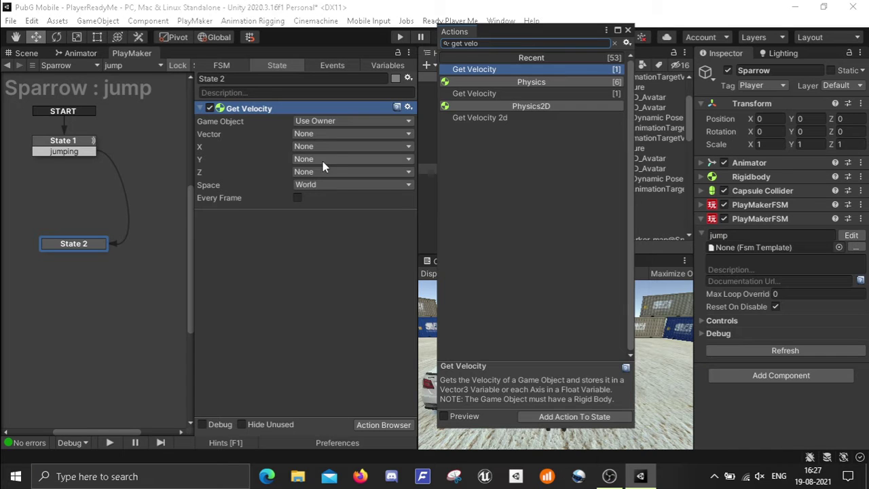
{"action": "right_click", "coordinate": [285, 108]}
{"action": "left_click", "coordinate": [330, 274]}
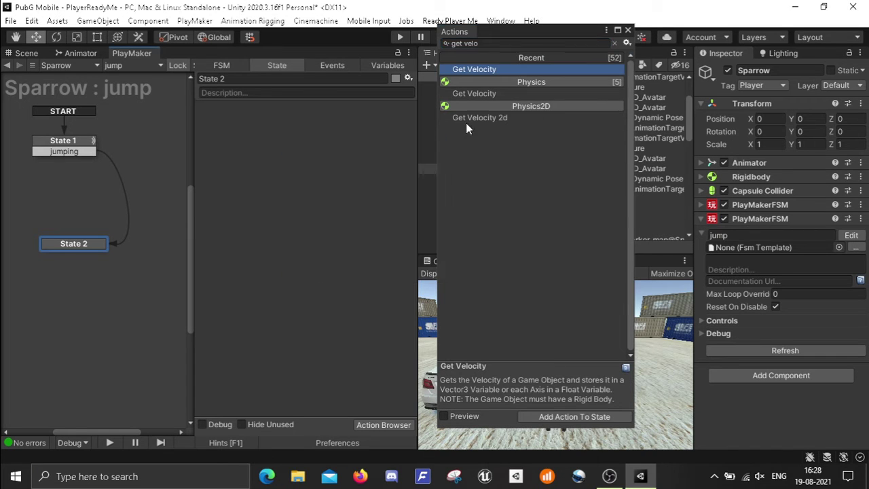
{"action": "key", "text": "ctrl+a"}
{"action": "type", "text": "set"}
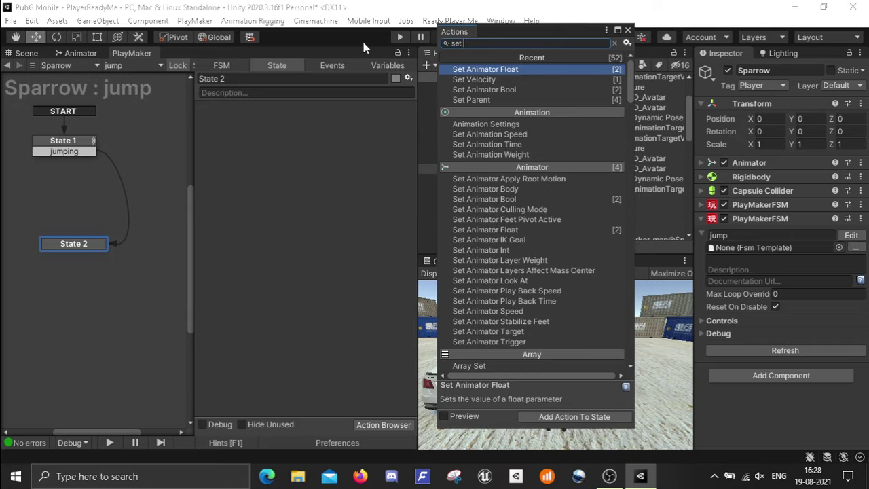
{"action": "type", "text": " velo"}
{"action": "key", "text": "Return"}
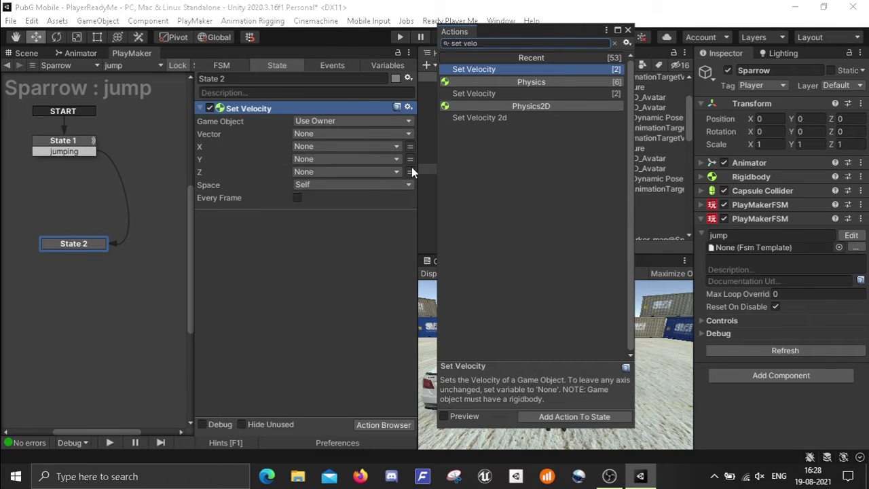
Set Set Velocity's Y to 5 in World space, applied every frame
{"action": "left_click", "coordinate": [411, 159]}
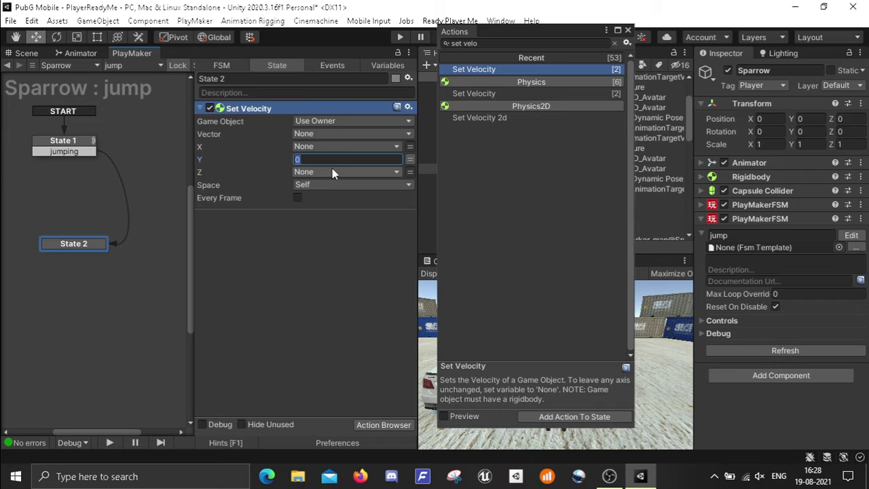
{"action": "type", "text": "5"}
{"action": "left_click", "coordinate": [332, 184]}
{"action": "left_click", "coordinate": [330, 198]}
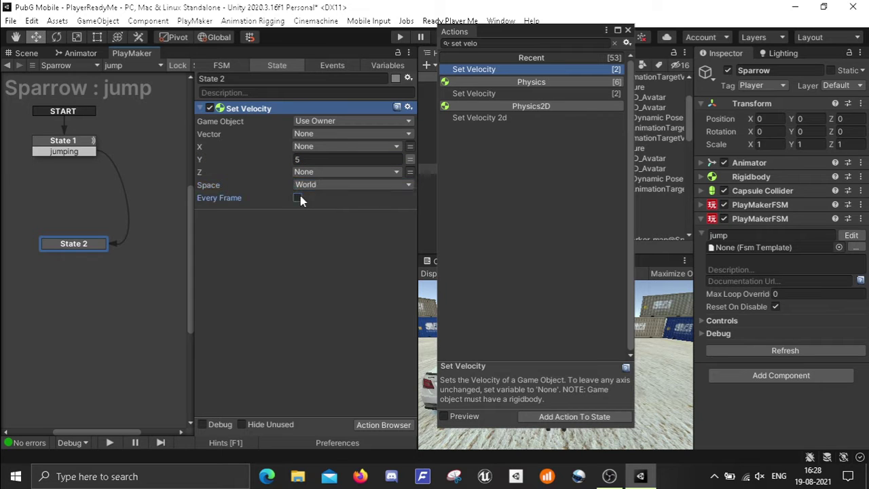
{"action": "left_click", "coordinate": [277, 264]}
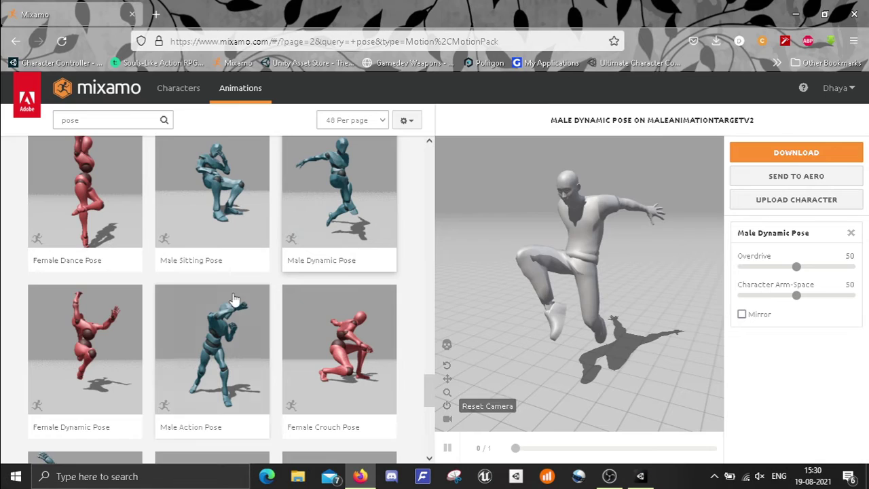
Browse the Mixamo pose search results and reload the Male Dynamic Pose preview
{"action": "scroll", "coordinate": [287, 285], "scroll_direction": "down", "scroll_amount": 2}
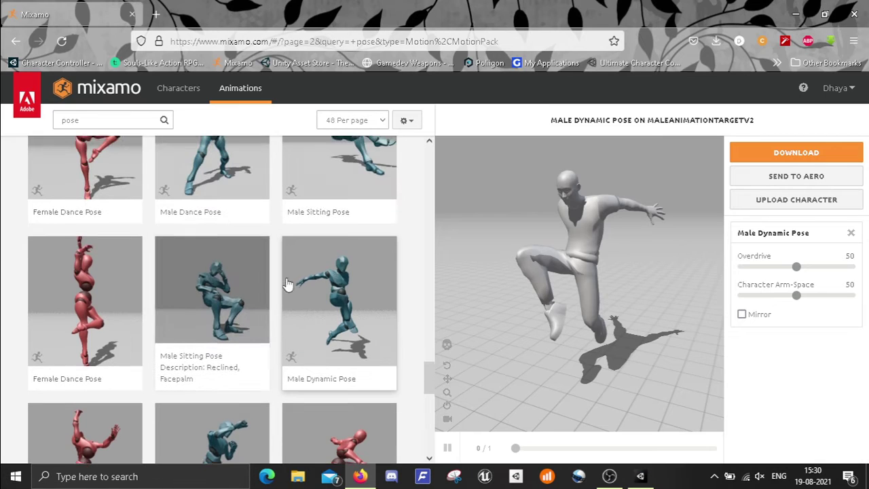
{"action": "scroll", "coordinate": [288, 292], "scroll_direction": "up", "scroll_amount": 4}
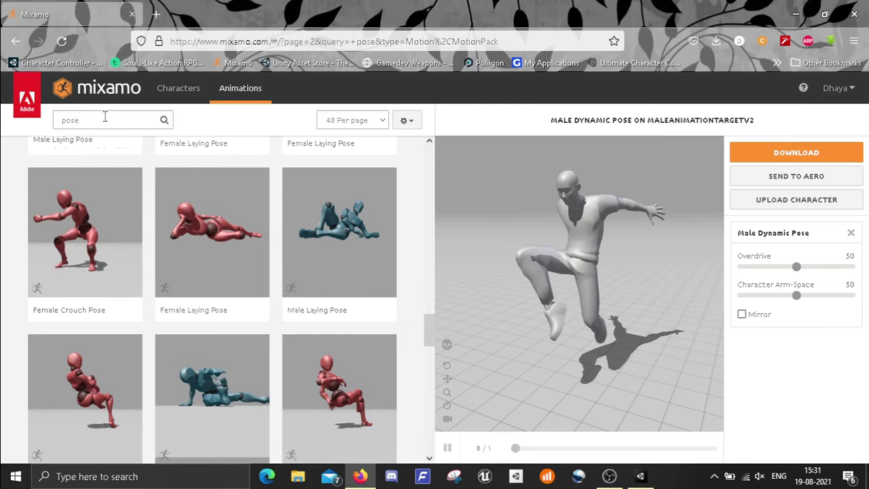
{"action": "left_click", "coordinate": [106, 121]}
{"action": "scroll", "coordinate": [213, 126], "scroll_direction": "up", "scroll_amount": 1}
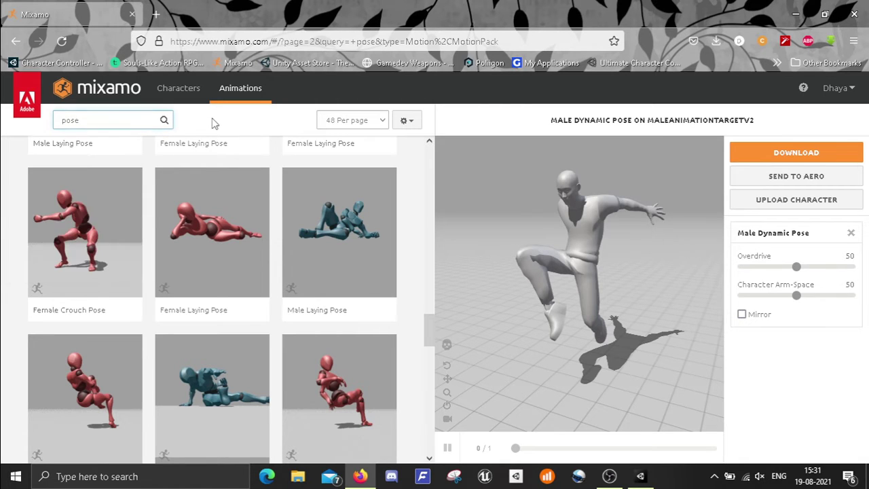
{"action": "scroll", "coordinate": [252, 274], "scroll_direction": "up", "scroll_amount": 3}
{"action": "scroll", "coordinate": [252, 274], "scroll_direction": "up", "scroll_amount": 2}
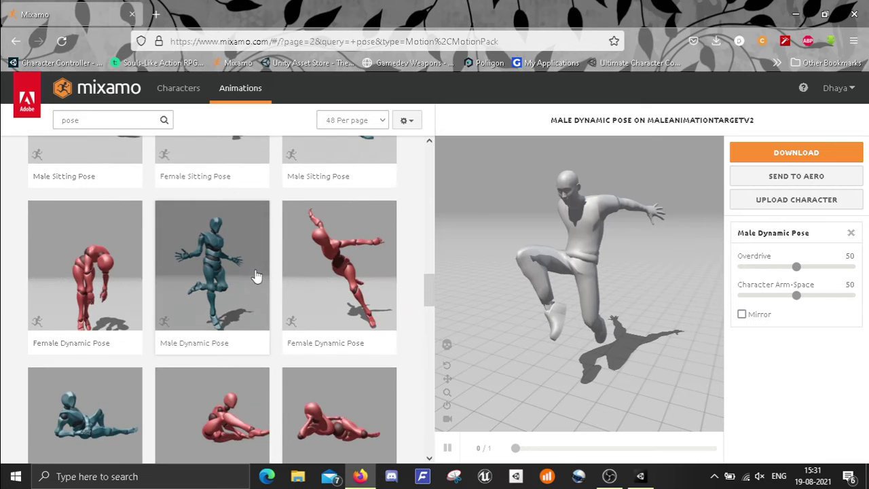
{"action": "scroll", "coordinate": [254, 303], "scroll_direction": "up", "scroll_amount": 4}
{"action": "scroll", "coordinate": [233, 303], "scroll_direction": "up", "scroll_amount": 2}
{"action": "scroll", "coordinate": [232, 265], "scroll_direction": "up", "scroll_amount": 2}
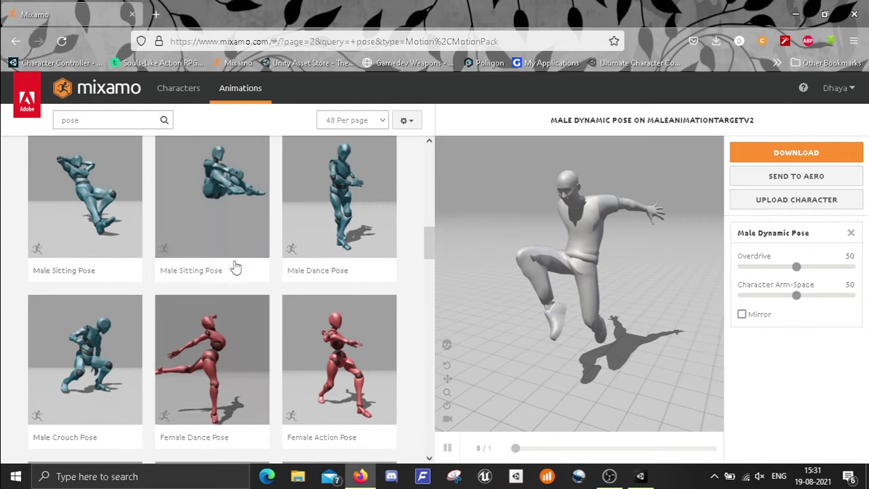
{"action": "scroll", "coordinate": [208, 248], "scroll_direction": "up", "scroll_amount": 2}
{"action": "scroll", "coordinate": [187, 287], "scroll_direction": "up", "scroll_amount": 3}
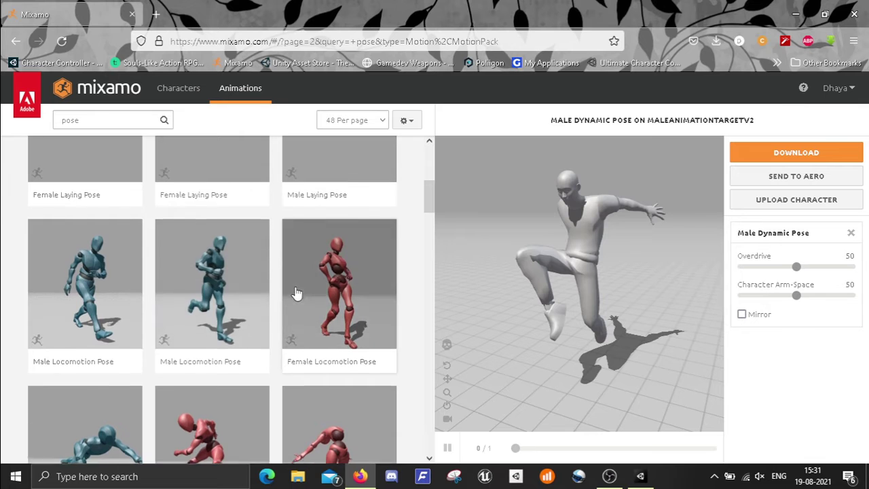
{"action": "scroll", "coordinate": [295, 295], "scroll_direction": "down", "scroll_amount": 3}
{"action": "scroll", "coordinate": [310, 368], "scroll_direction": "down", "scroll_amount": 3}
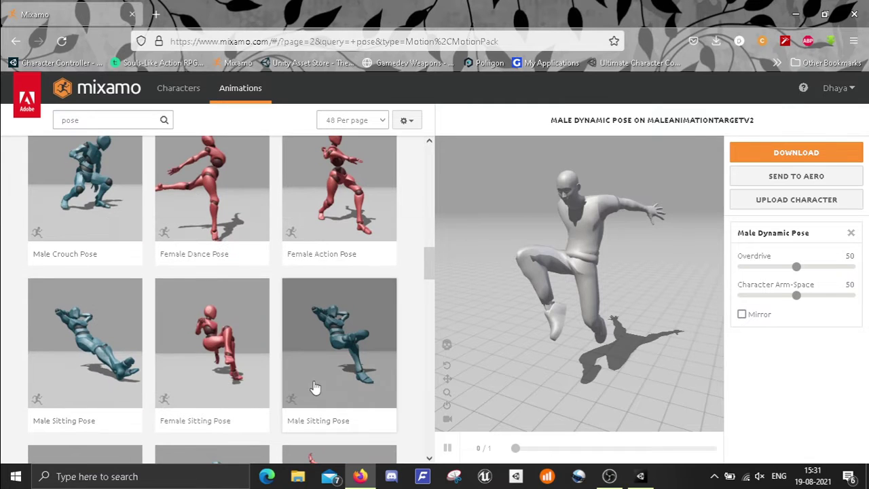
{"action": "scroll", "coordinate": [270, 414], "scroll_direction": "down", "scroll_amount": 3}
{"action": "scroll", "coordinate": [285, 399], "scroll_direction": "down", "scroll_amount": 3}
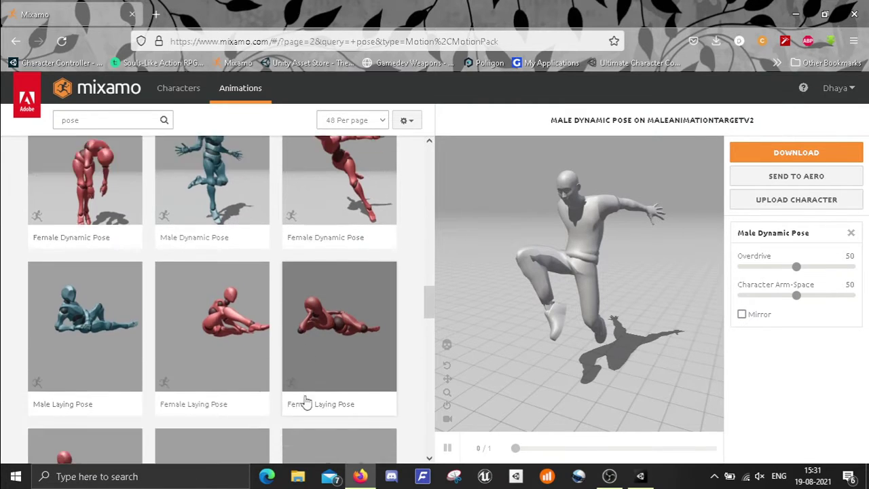
{"action": "scroll", "coordinate": [305, 402], "scroll_direction": "down", "scroll_amount": 3}
{"action": "scroll", "coordinate": [197, 421], "scroll_direction": "down", "scroll_amount": 2}
{"action": "scroll", "coordinate": [242, 431], "scroll_direction": "down", "scroll_amount": 2}
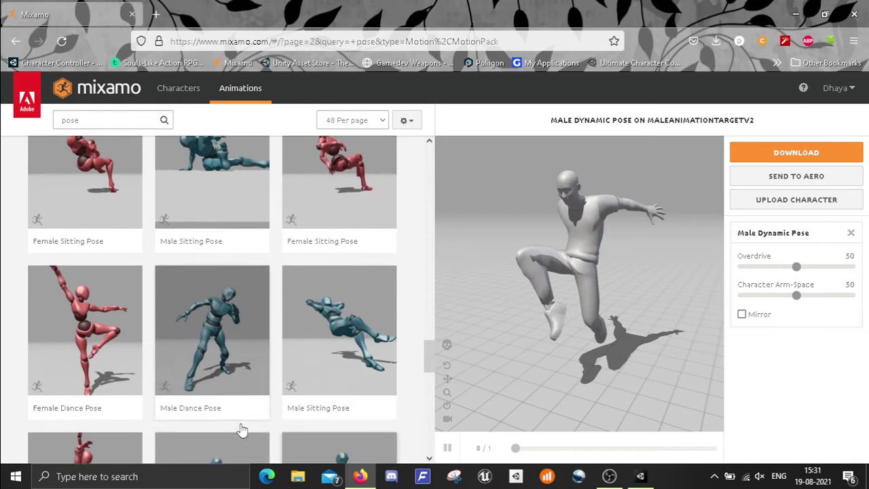
{"action": "scroll", "coordinate": [274, 418], "scroll_direction": "down", "scroll_amount": 2}
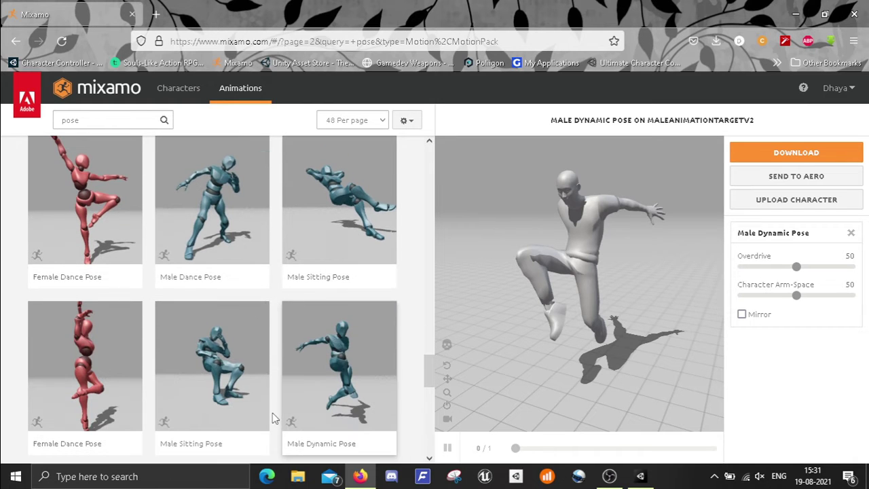
{"action": "left_click", "coordinate": [347, 363]}
Pick the arms-spread Male Dynamic Pose and orbit around the leaping character
{"action": "scroll", "coordinate": [351, 361], "scroll_direction": "down", "scroll_amount": 1}
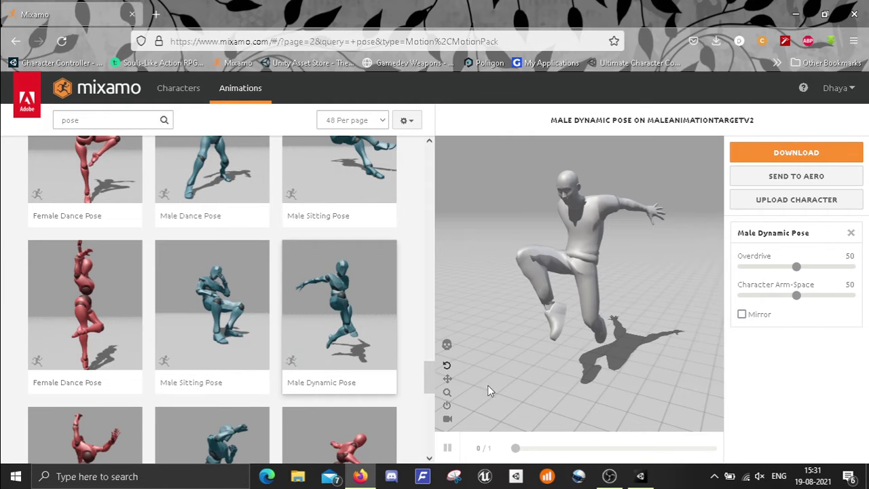
{"action": "scroll", "coordinate": [210, 382], "scroll_direction": "down", "scroll_amount": 1}
{"action": "scroll", "coordinate": [217, 367], "scroll_direction": "down", "scroll_amount": 1}
{"action": "scroll", "coordinate": [204, 362], "scroll_direction": "down", "scroll_amount": 2}
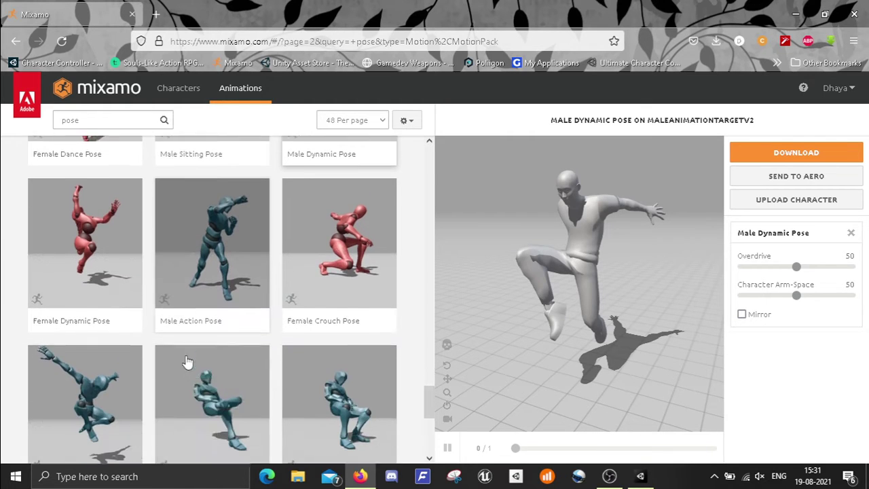
{"action": "left_click", "coordinate": [68, 383]}
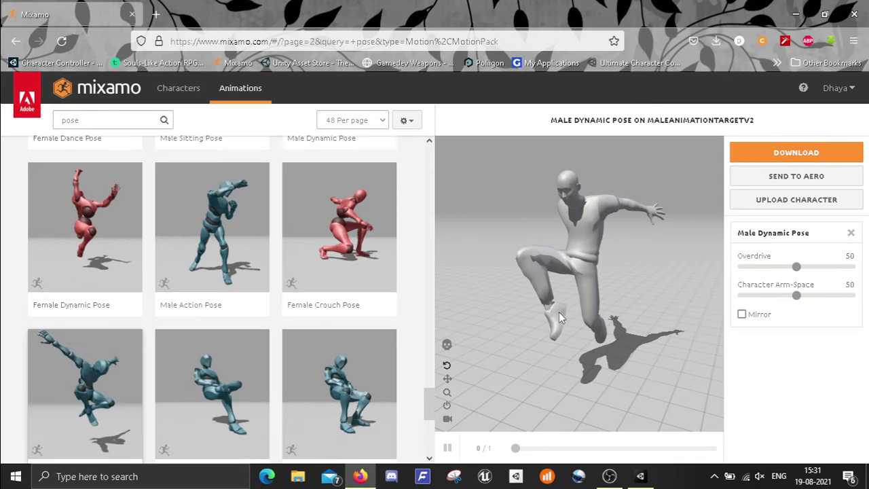
{"action": "left_click", "coordinate": [97, 396]}
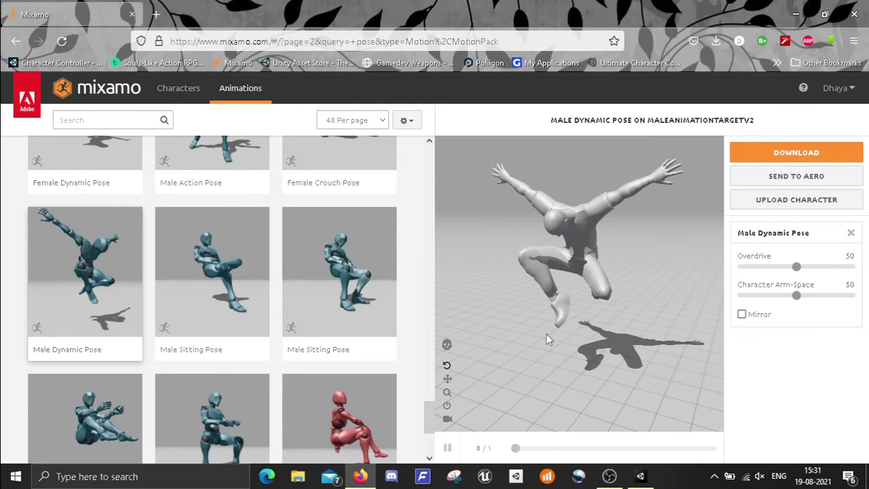
{"action": "mouse_move", "coordinate": [548, 340]}
{"action": "left_mouse_down"}
{"action": "mouse_move", "coordinate": [693, 335]}
{"action": "mouse_move", "coordinate": [445, 345]}
{"action": "mouse_move", "coordinate": [517, 343]}
{"action": "mouse_move", "coordinate": [628, 303]}
{"action": "mouse_move", "coordinate": [629, 315]}
{"action": "mouse_move", "coordinate": [474, 330]}
{"action": "mouse_move", "coordinate": [520, 262]}
{"action": "left_mouse_up"}
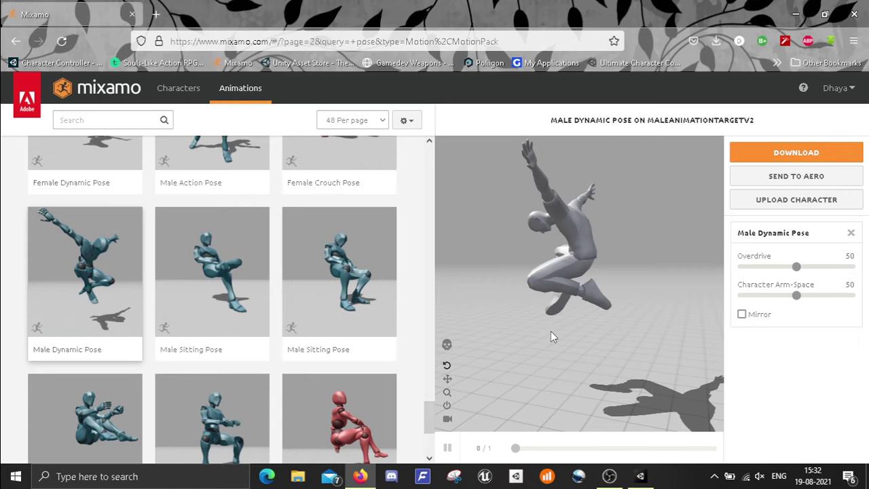
{"action": "mouse_move", "coordinate": [551, 332]}
{"action": "left_mouse_down"}
{"action": "mouse_move", "coordinate": [578, 348]}
{"action": "mouse_move", "coordinate": [473, 349]}
{"action": "mouse_move", "coordinate": [458, 339]}
{"action": "mouse_move", "coordinate": [655, 349]}
{"action": "left_mouse_up"}
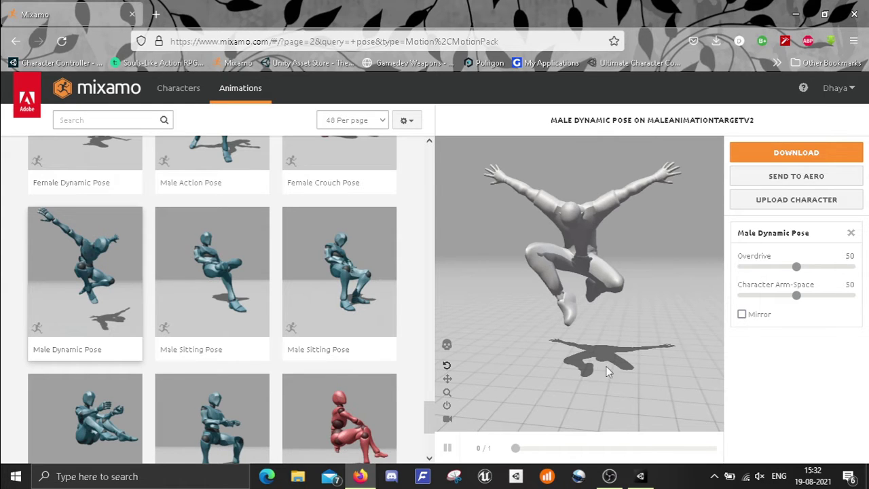
Choose FBX for Unity format, confirm the .fbx is already downloaded in Firefox, then cancel
{"action": "left_click", "coordinate": [760, 157]}
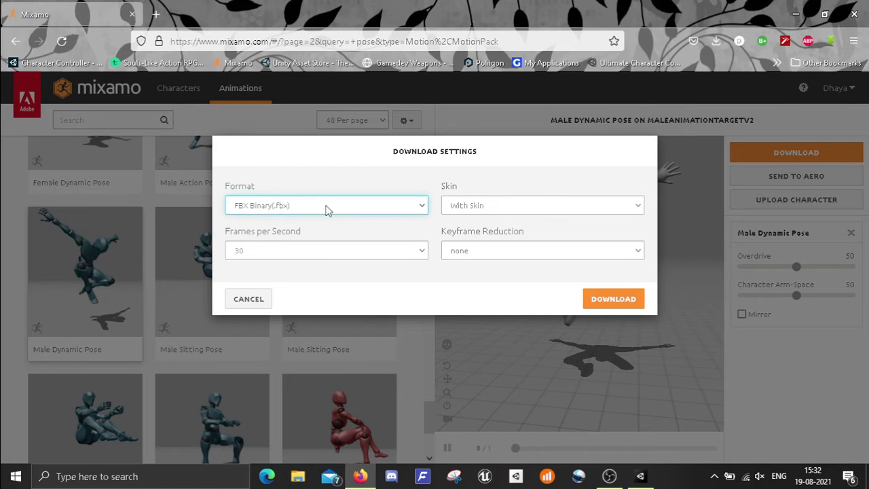
{"action": "left_click", "coordinate": [324, 211]}
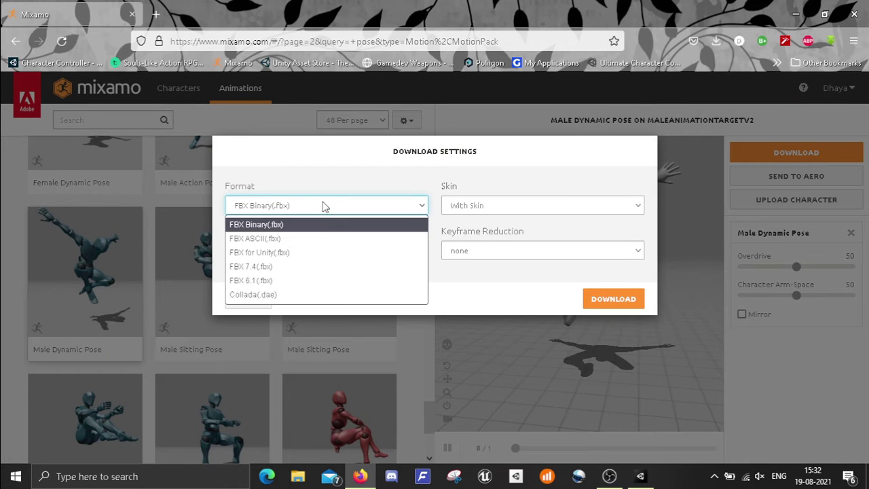
{"action": "left_click", "coordinate": [312, 252]}
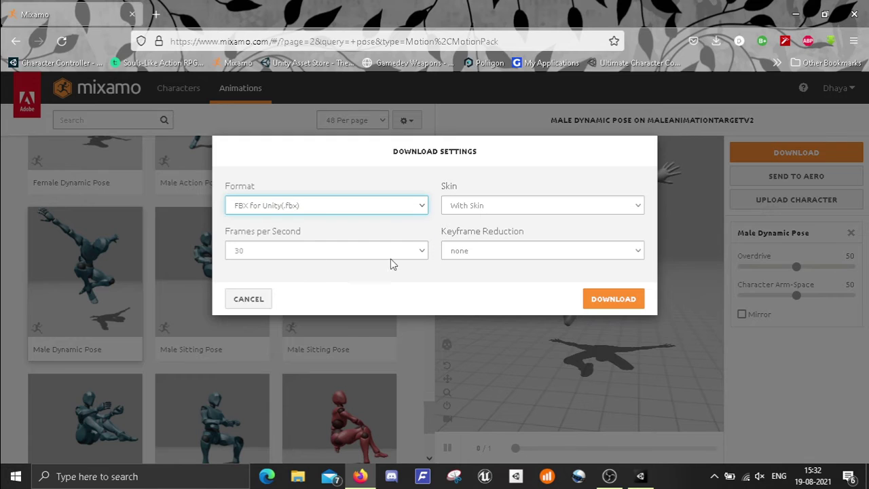
{"action": "left_click", "coordinate": [718, 42]}
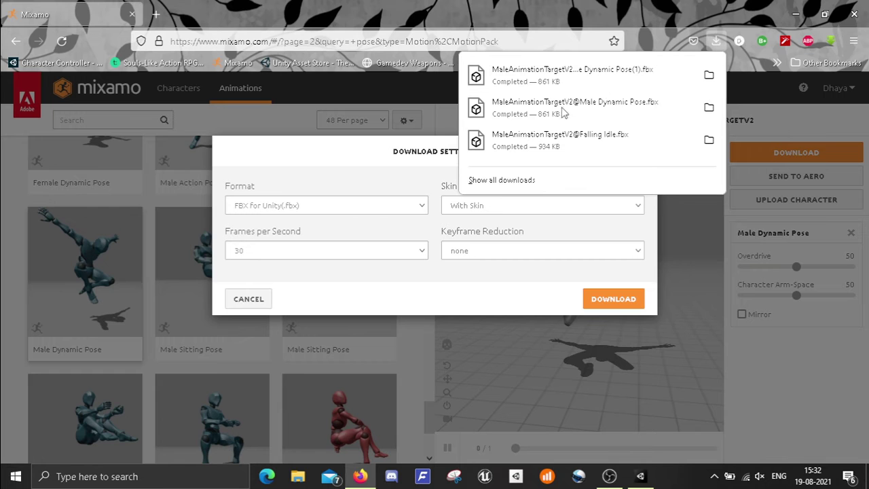
{"action": "left_click", "coordinate": [350, 307]}
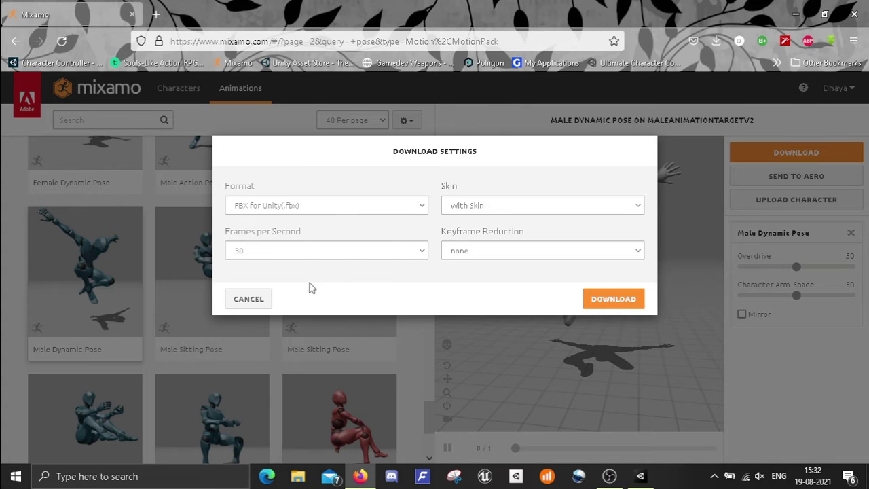
{"action": "left_click", "coordinate": [256, 299]}
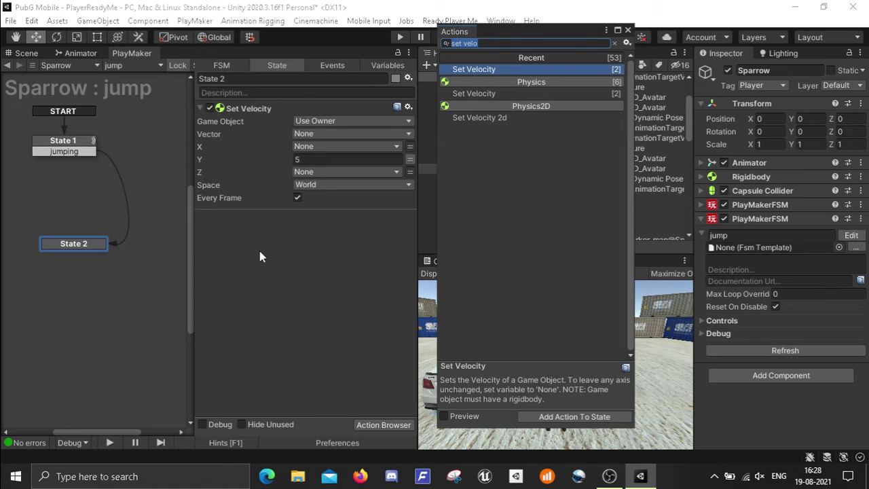
Add Get Velocity to State 2, storing Y in a new 'jump speed' variable every frame
{"action": "type", "text": "get"}
{"action": "key", "text": "Return"}
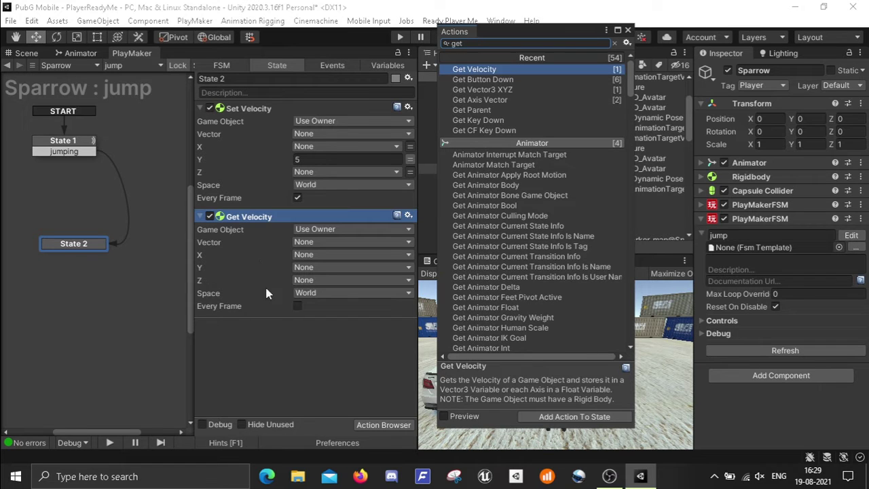
{"action": "left_click", "coordinate": [340, 268]}
{"action": "left_click", "coordinate": [352, 299]}
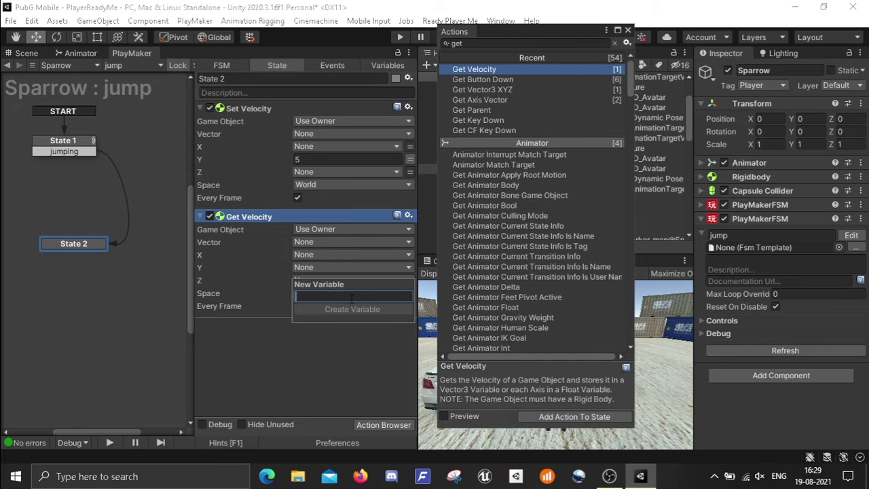
{"action": "type", "text": "jump "}
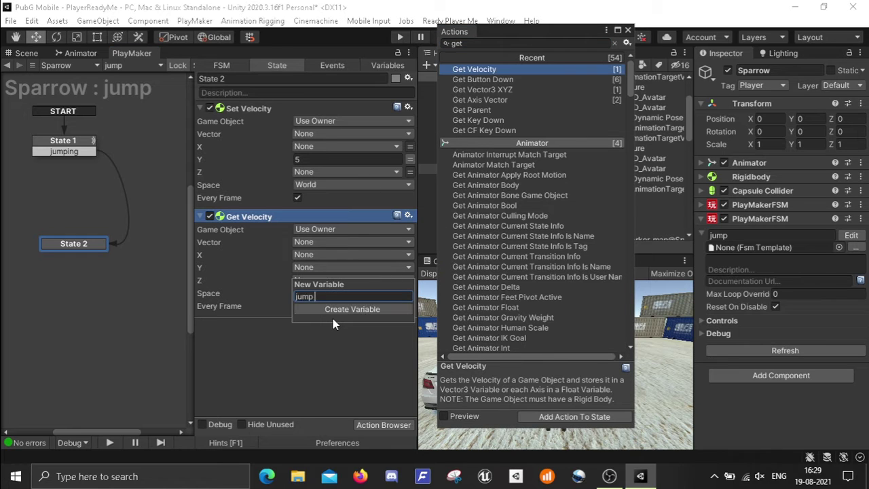
{"action": "type", "text": "speed"}
{"action": "left_click", "coordinate": [330, 311]}
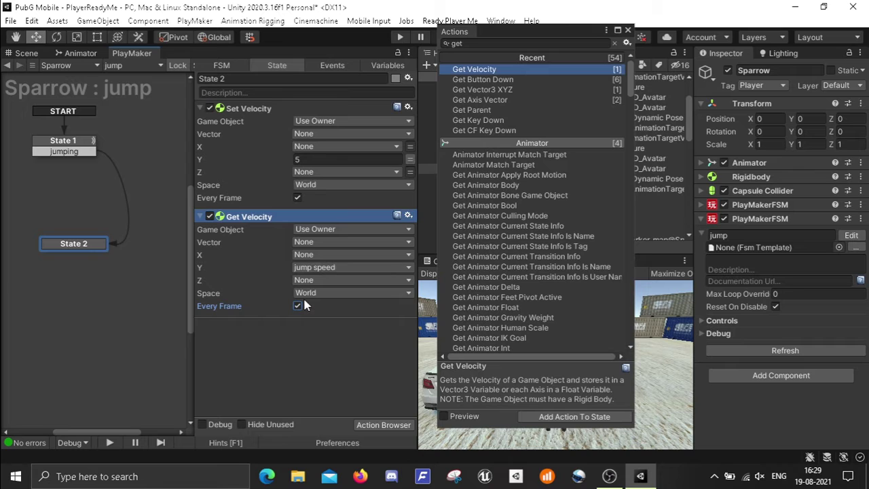
{"action": "left_click", "coordinate": [274, 317]}
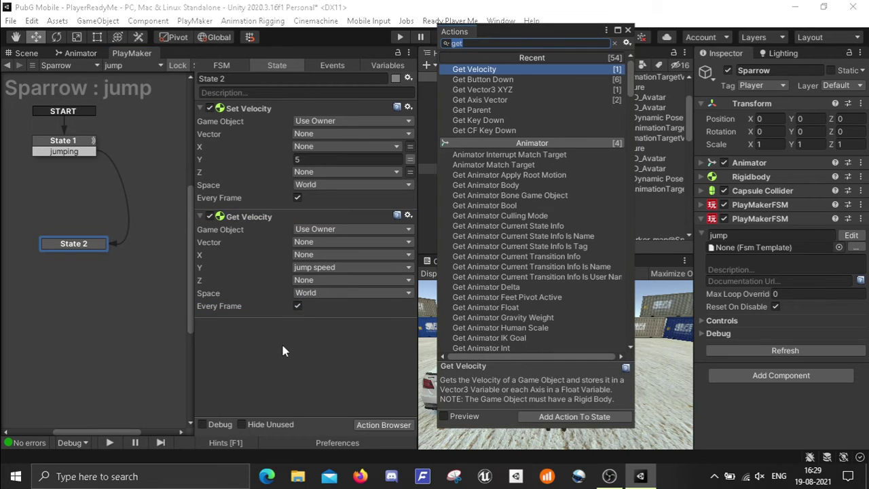
Add a Float Compare action to State 2 with Float 1 set to jump speed
{"action": "type", "text": "flo"}
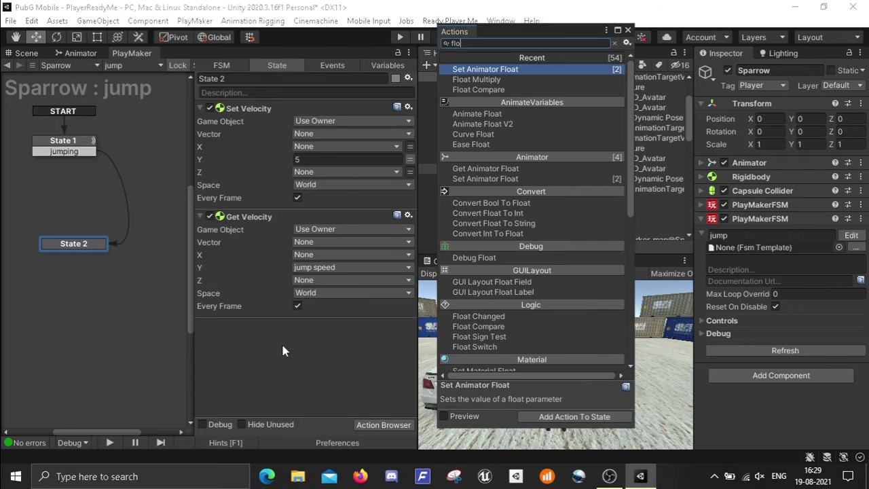
{"action": "key", "text": "Down"}
{"action": "key", "text": "Down"}
{"action": "key", "text": "Return"}
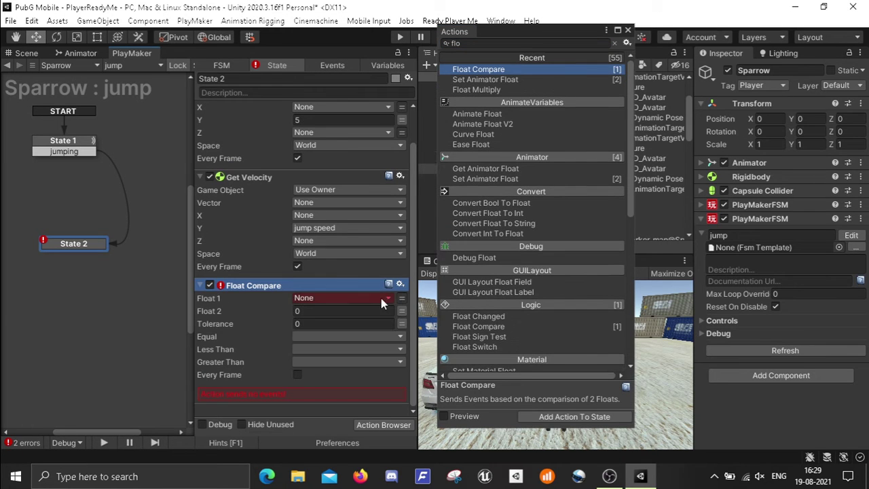
{"action": "left_click", "coordinate": [382, 298]}
{"action": "left_click", "coordinate": [333, 323]}
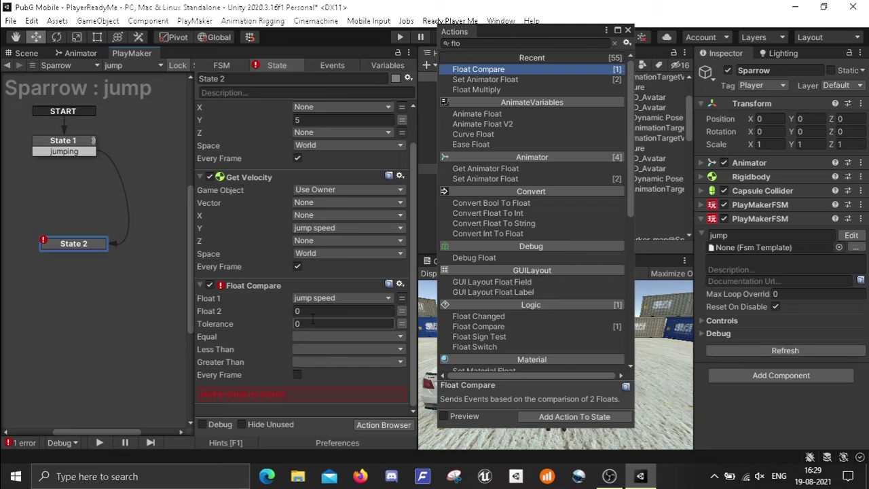
{"action": "scroll", "coordinate": [299, 187], "scroll_direction": "up", "scroll_amount": 2}
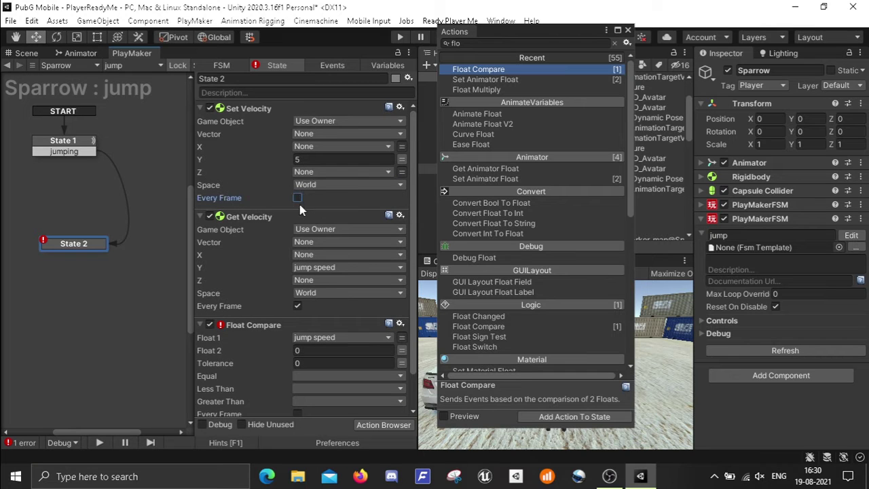
{"action": "scroll", "coordinate": [315, 271], "scroll_direction": "down", "scroll_amount": 2}
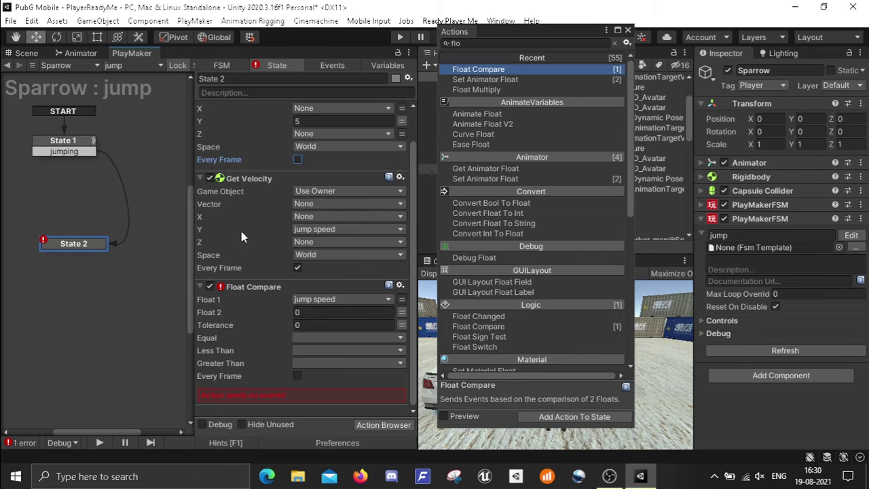
Send a new 'falling' event on Less Than and route its transition to a new State 3
{"action": "left_click", "coordinate": [314, 349]}
{"action": "left_click", "coordinate": [334, 442]}
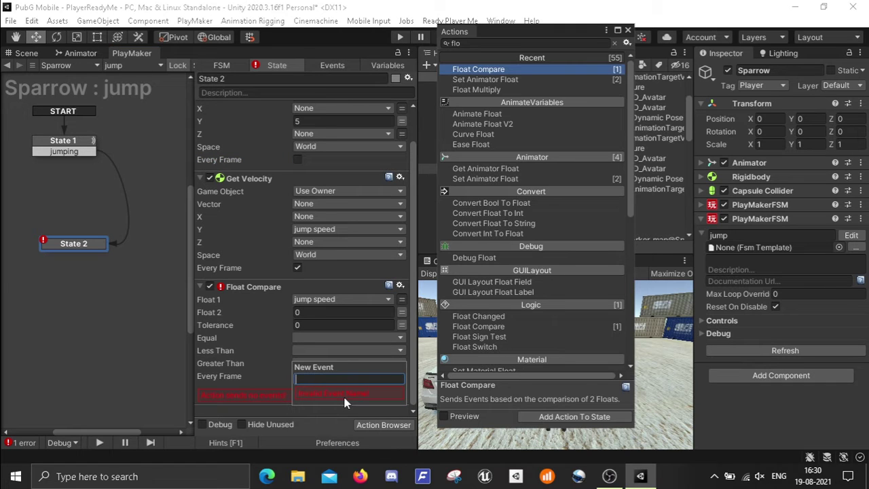
{"action": "type", "text": "falling"}
{"action": "left_click", "coordinate": [358, 393]}
{"action": "left_click", "coordinate": [318, 389]}
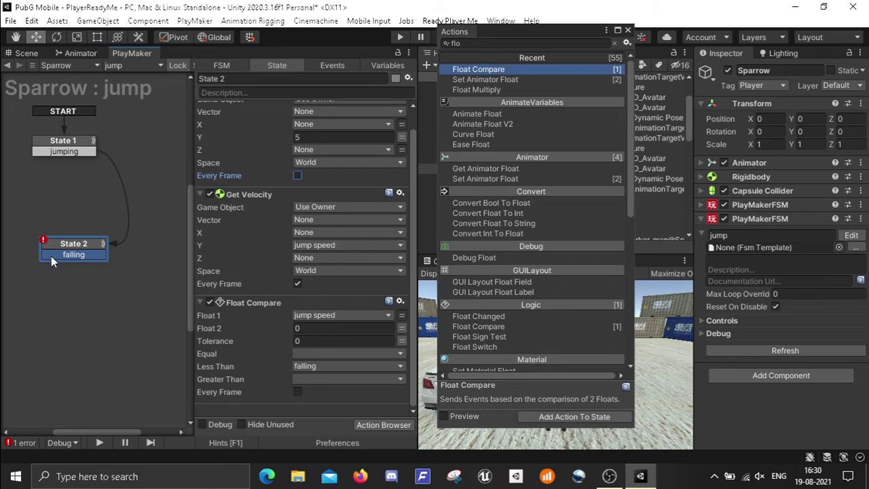
{"action": "left_click_drag", "start_coordinate": [51, 256], "coordinate": [45, 213]}
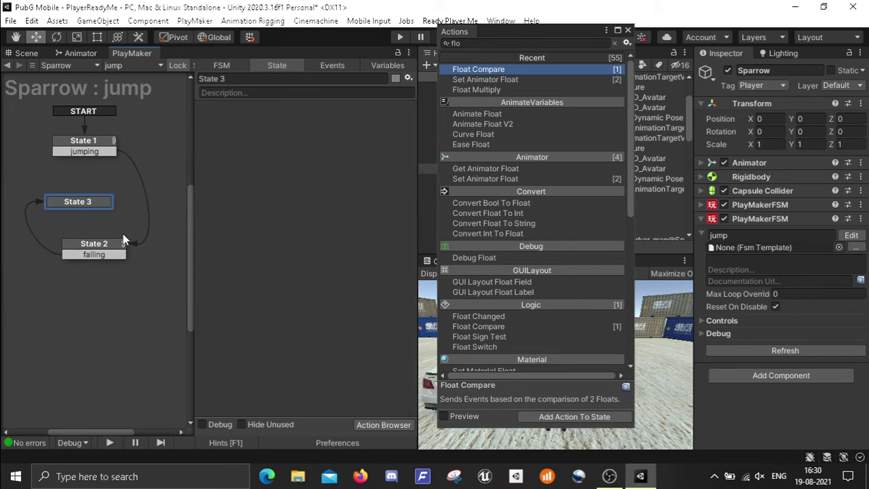
Tick Every Frame on State 2's Float Compare, then select State 3 and clear the action search
{"action": "left_click", "coordinate": [94, 145]}
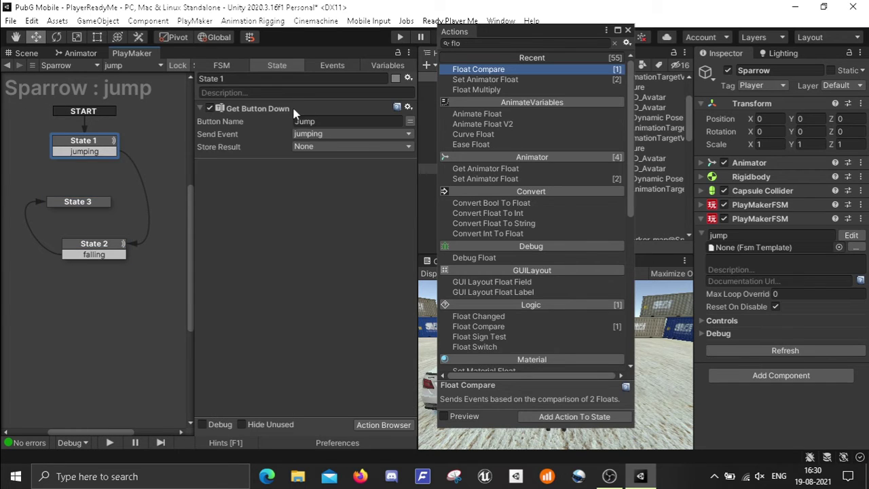
{"action": "scroll", "coordinate": [516, 179], "scroll_direction": "down", "scroll_amount": 5}
{"action": "left_click", "coordinate": [93, 245]}
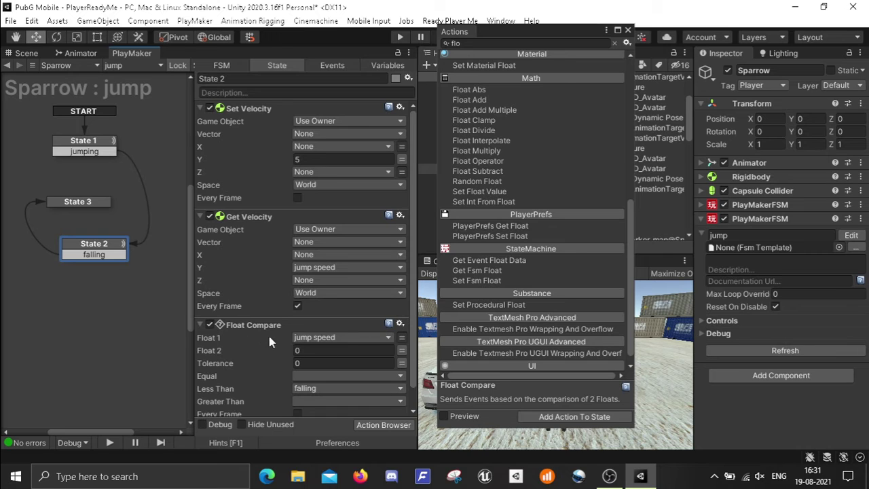
{"action": "scroll", "coordinate": [273, 331], "scroll_direction": "down", "scroll_amount": 2}
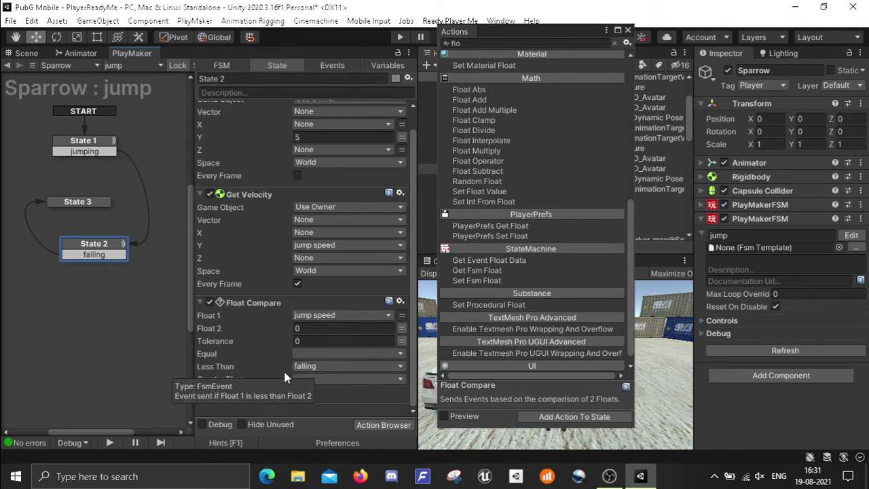
{"action": "left_click", "coordinate": [297, 392]}
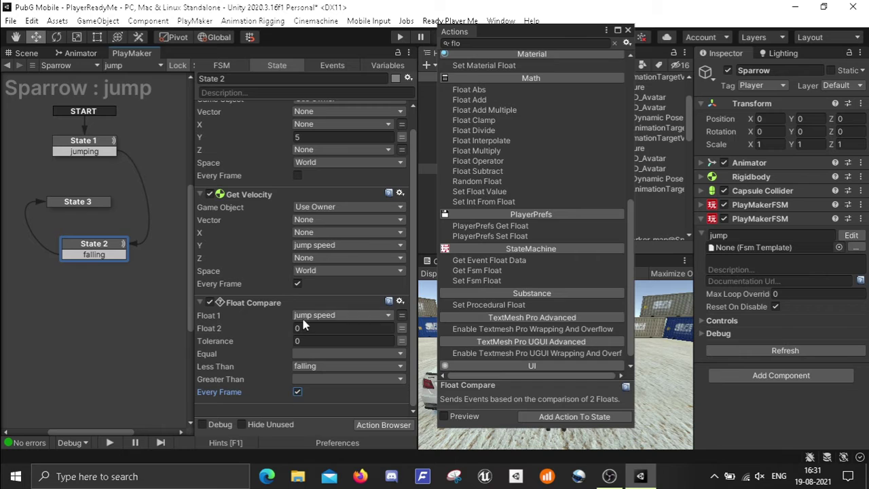
{"action": "scroll", "coordinate": [340, 286], "scroll_direction": "up", "scroll_amount": 2}
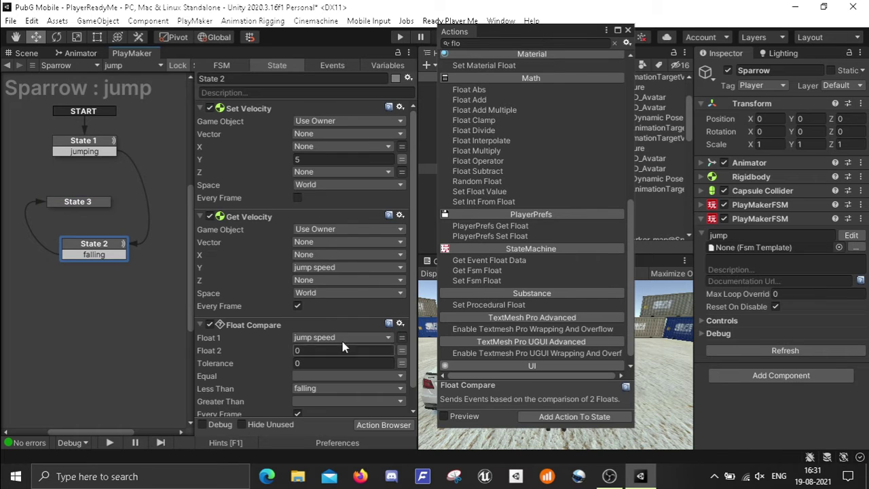
{"action": "left_click", "coordinate": [99, 202]}
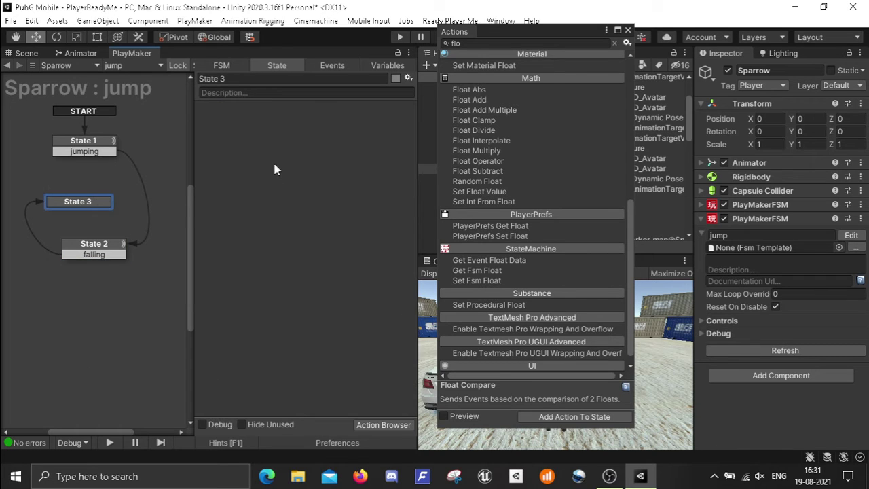
{"action": "left_click", "coordinate": [615, 43]}
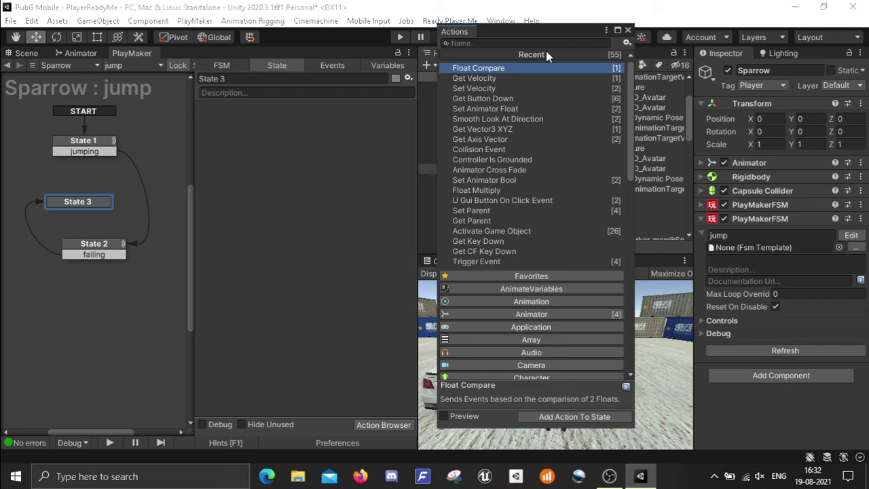
Add Set Velocity to State 3 with Y = jump speed, World space, every frame
{"action": "left_click", "coordinate": [504, 42]}
{"action": "type", "text": "s"}
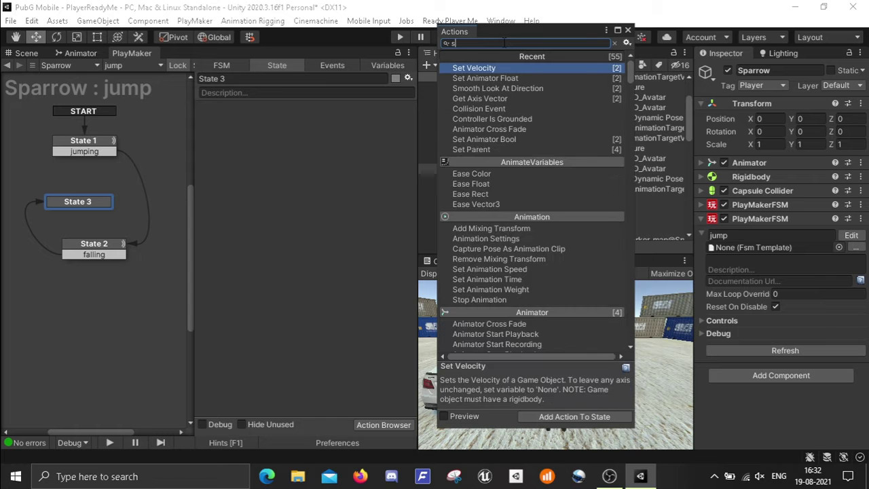
{"action": "type", "text": "et velocity"}
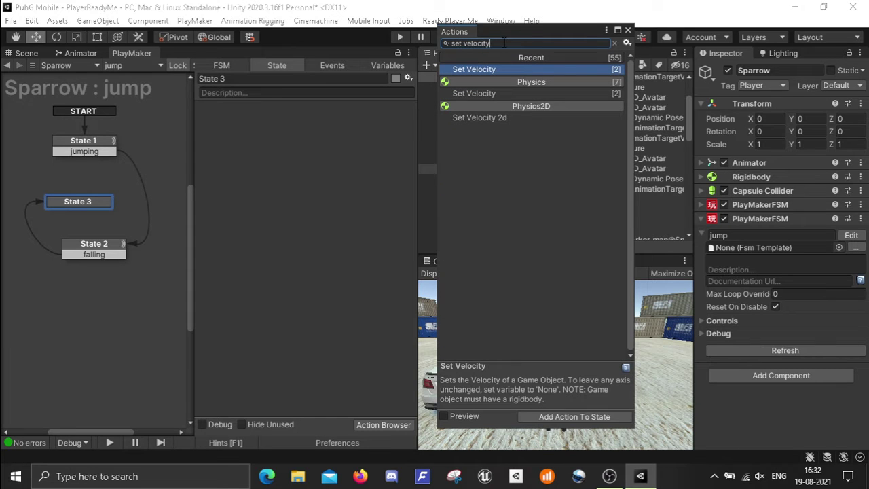
{"action": "key", "text": "Return"}
{"action": "left_click", "coordinate": [343, 159]}
{"action": "left_click", "coordinate": [333, 185]}
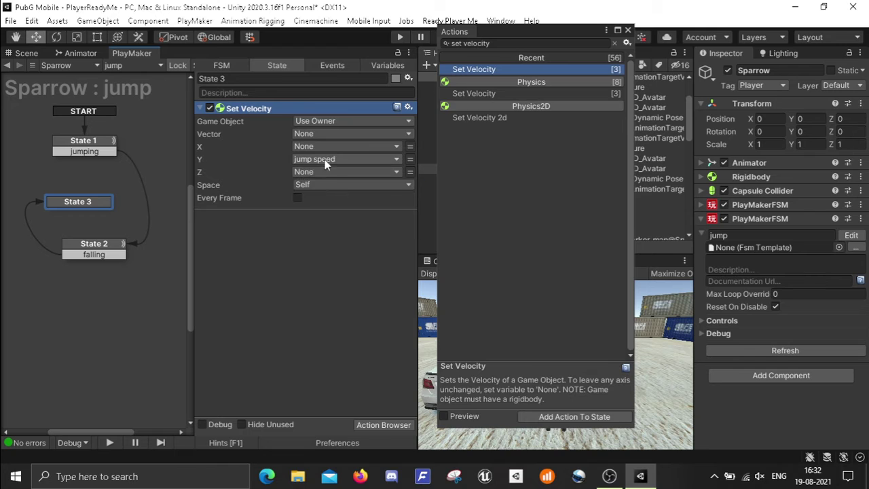
{"action": "left_click", "coordinate": [102, 256]}
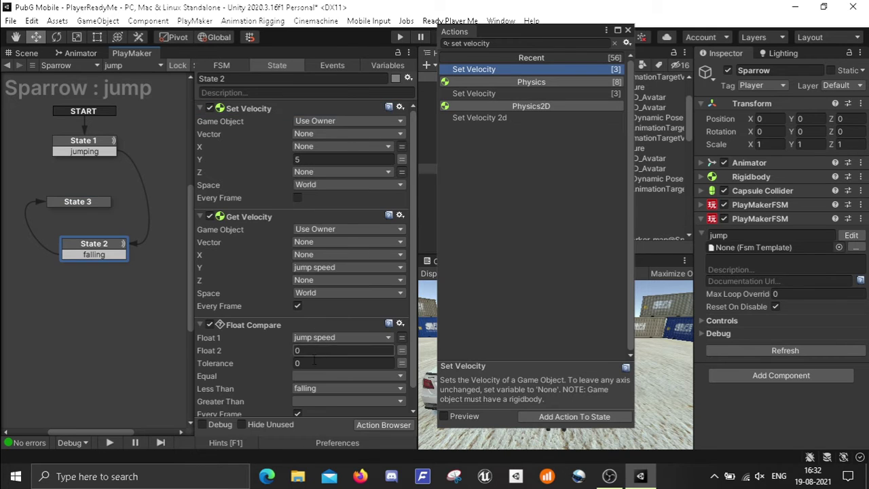
{"action": "left_click", "coordinate": [91, 206]}
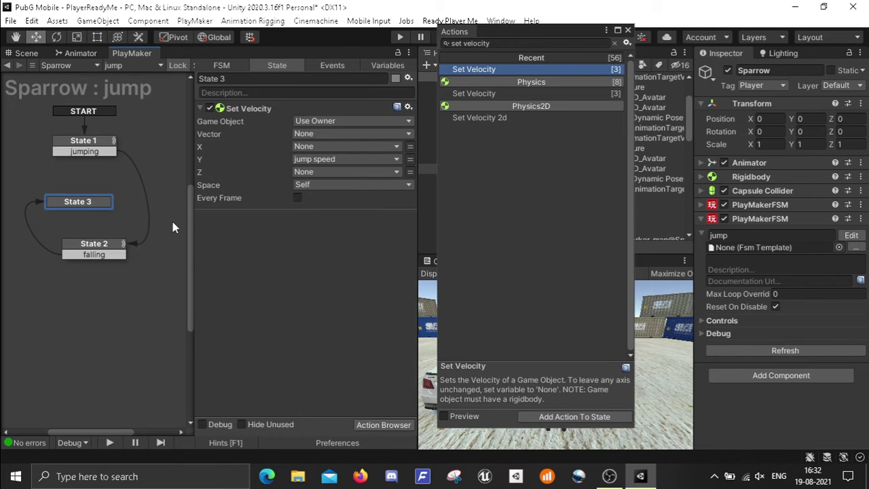
{"action": "left_click", "coordinate": [298, 198]}
{"action": "left_click", "coordinate": [326, 185]}
{"action": "left_click", "coordinate": [306, 214]}
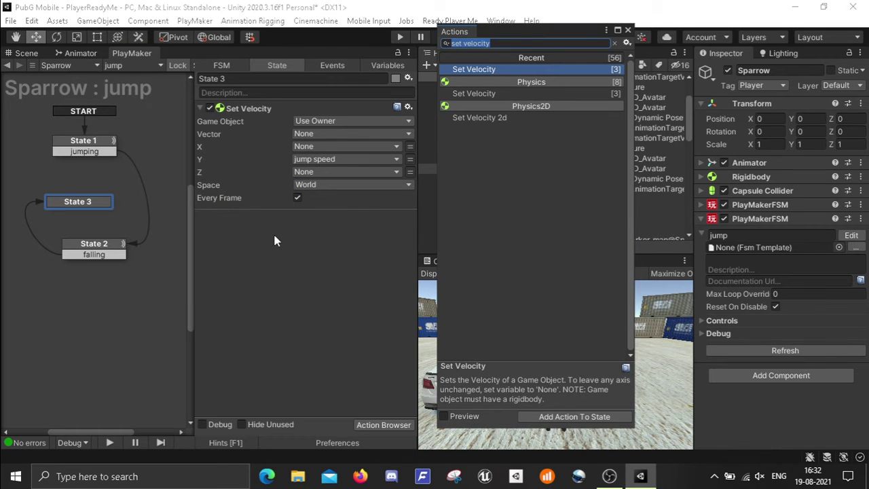
Replace Set Velocity with Get Velocity storing Y into jump speed every frame
{"action": "type", "text": "get"}
{"action": "key", "text": "BackSpace"}
{"action": "key", "text": "BackSpace"}
{"action": "key", "text": "BackSpace"}
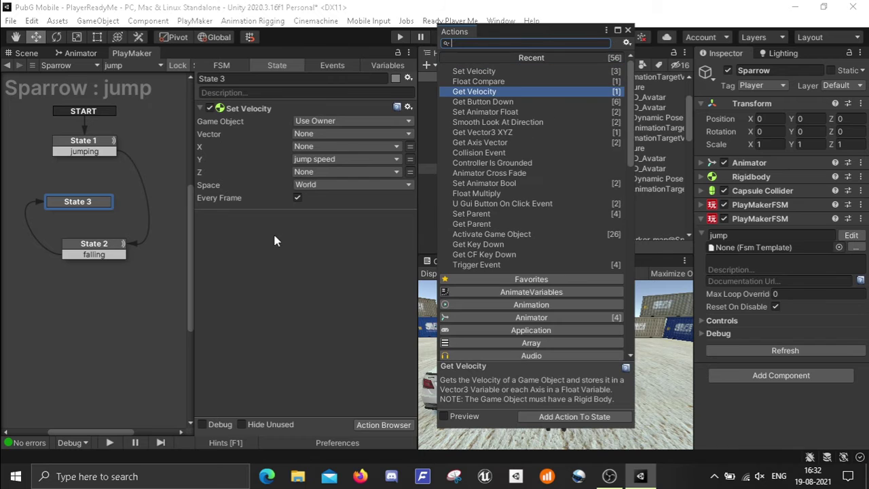
{"action": "left_click", "coordinate": [261, 108]}
{"action": "key", "text": "Delete"}
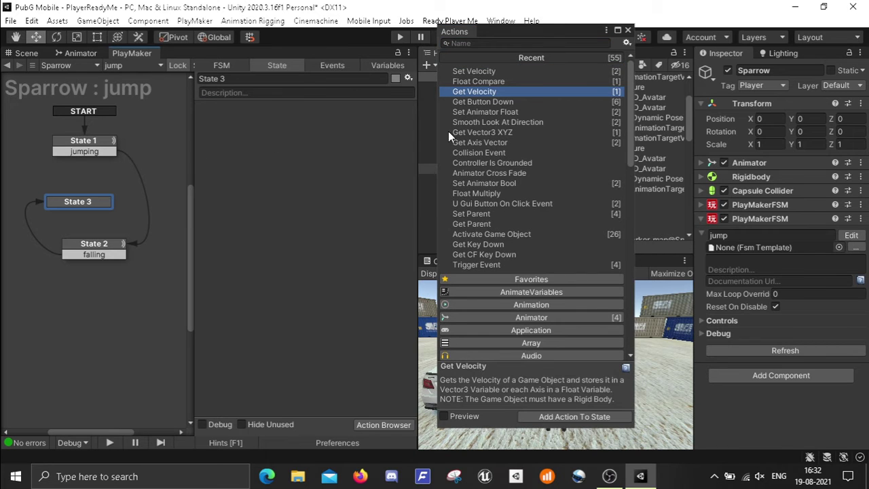
{"action": "double_click", "coordinate": [463, 91]}
{"action": "left_click", "coordinate": [303, 159]}
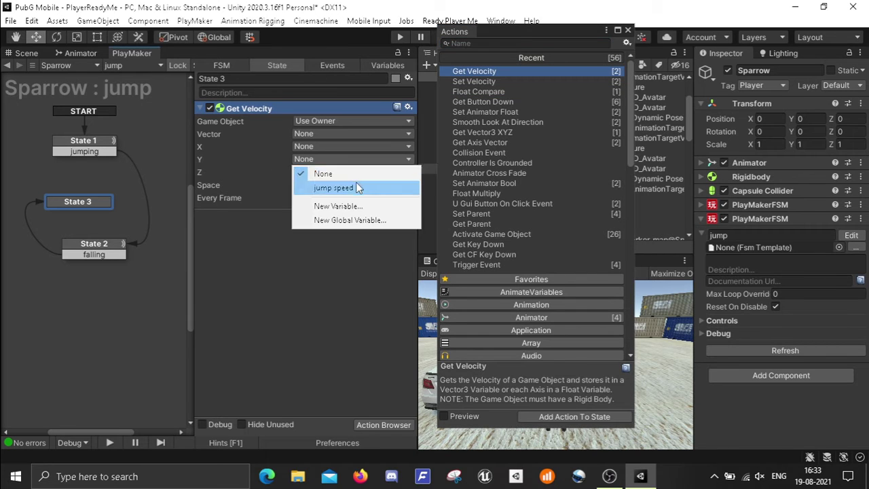
{"action": "left_click", "coordinate": [359, 186]}
{"action": "left_click", "coordinate": [298, 199]}
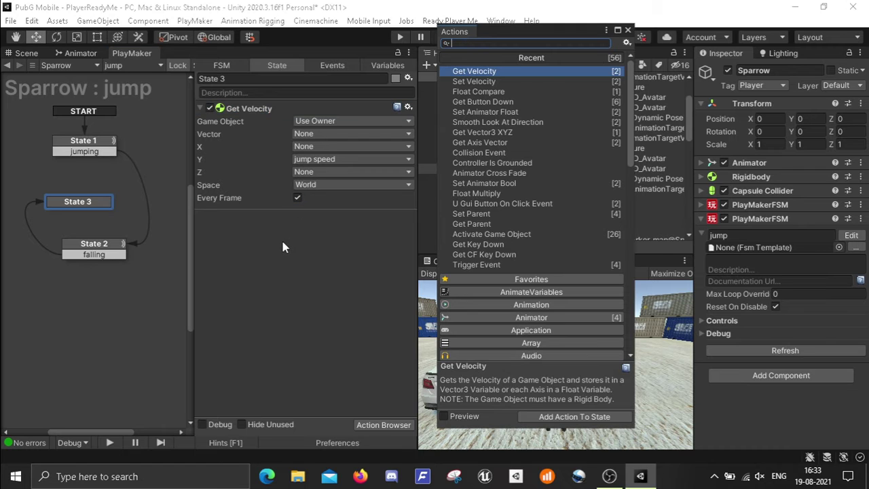
Add Float Multiply to State 3, multiplying jump speed by 1.2 every frame
{"action": "type", "text": "floa"}
{"action": "key", "text": "Down"}
{"action": "key", "text": "Down"}
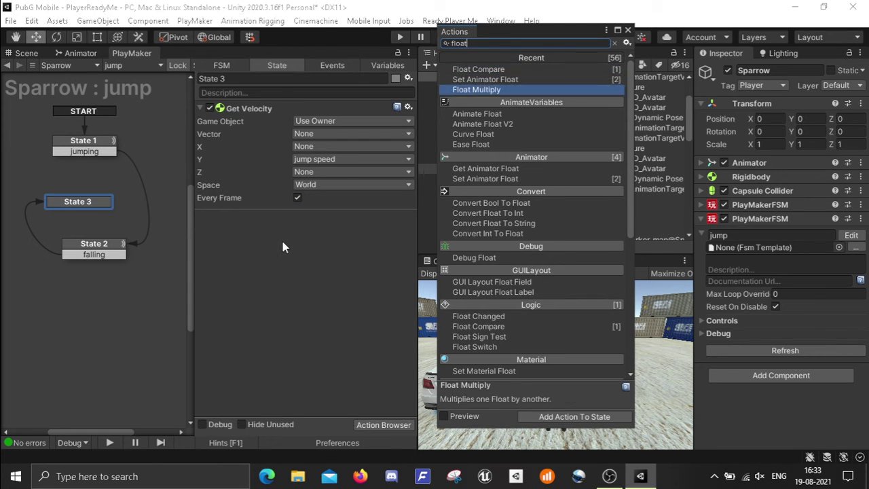
{"action": "key", "text": "Return"}
{"action": "left_click", "coordinate": [379, 232]}
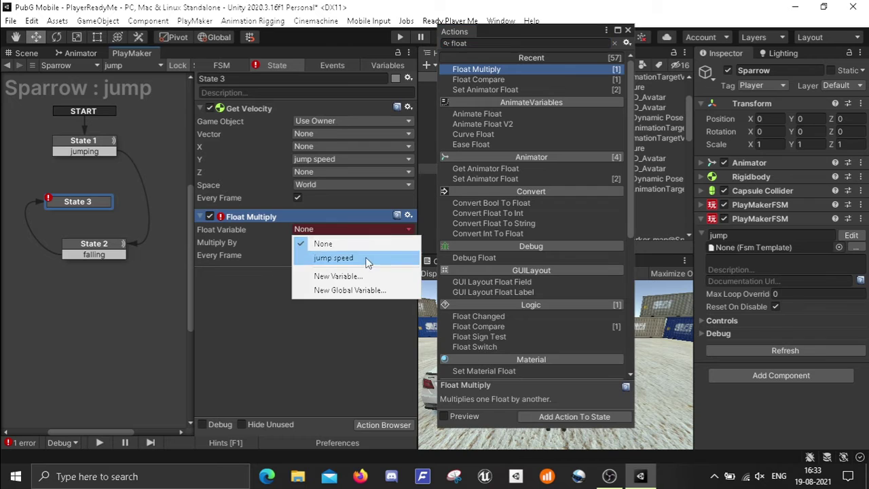
{"action": "left_click", "coordinate": [365, 257]}
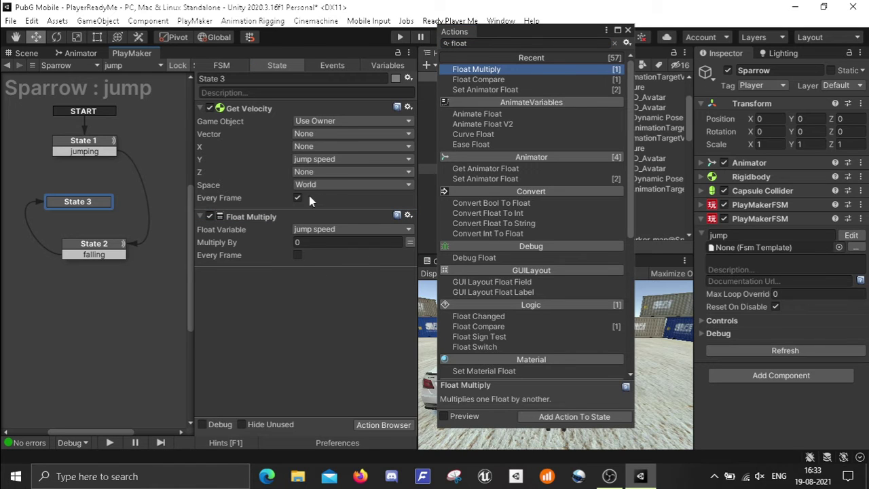
{"action": "left_click", "coordinate": [323, 242]}
{"action": "type", "text": "1.2"}
{"action": "left_click", "coordinate": [297, 255]}
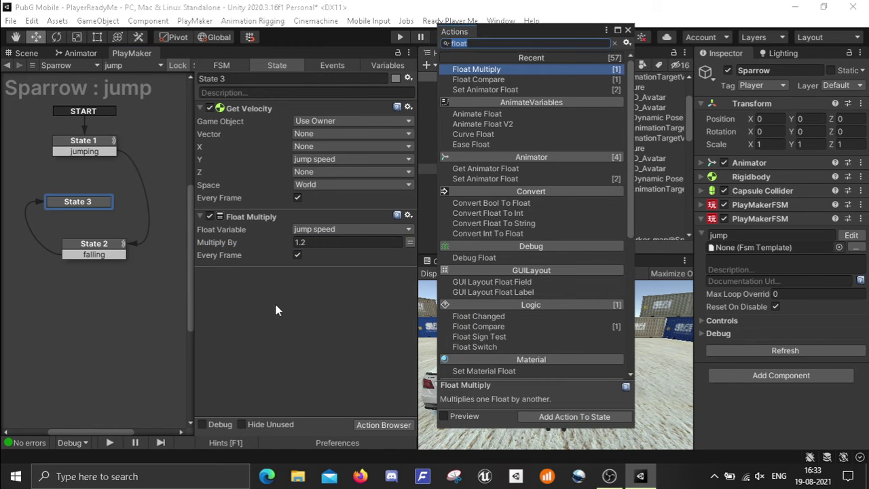
Add Set Velocity with Y = jump speed in World space, every frame
{"action": "type", "text": "set velo"}
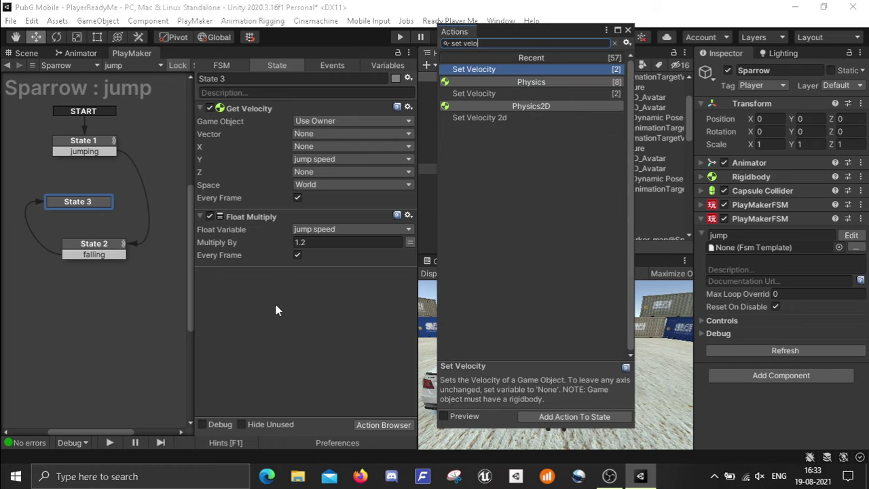
{"action": "key", "text": "Return"}
{"action": "left_click", "coordinate": [328, 325]}
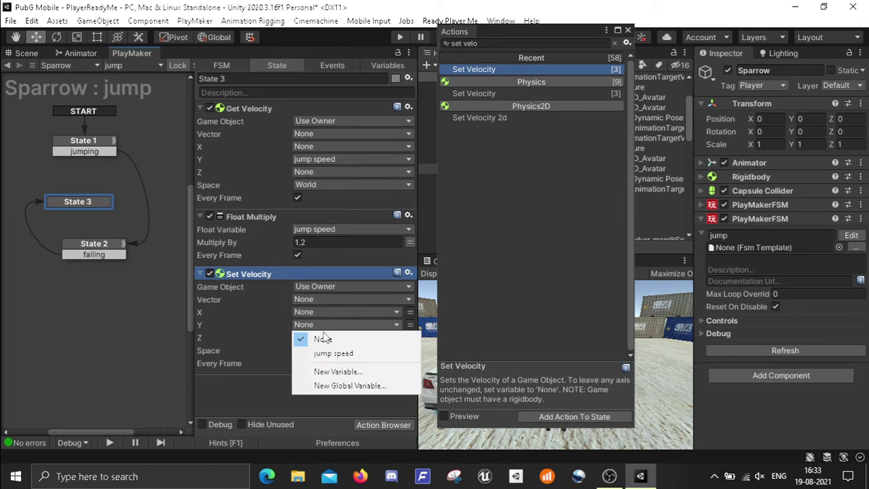
{"action": "left_click", "coordinate": [312, 347]}
{"action": "left_click", "coordinate": [312, 350]}
{"action": "left_click", "coordinate": [313, 368]}
{"action": "left_click", "coordinate": [296, 365]}
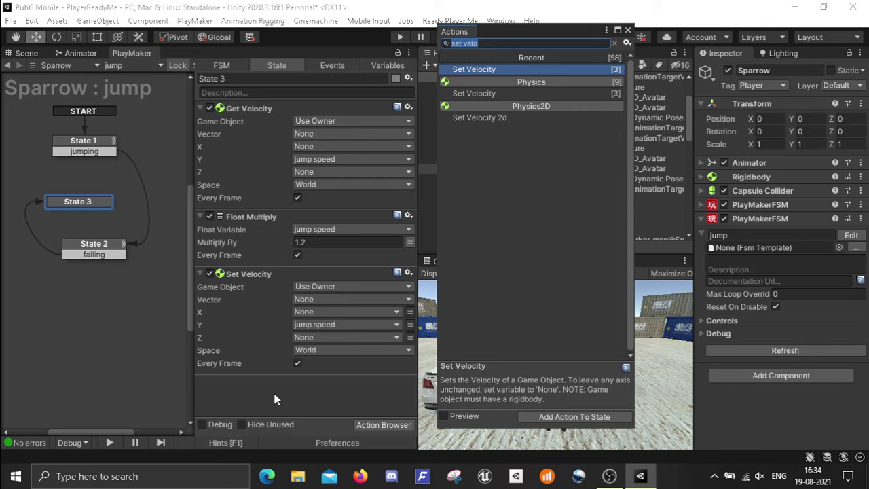
Add a Collision Event to State 3 that sends a new 'back' event
{"action": "type", "text": "col"}
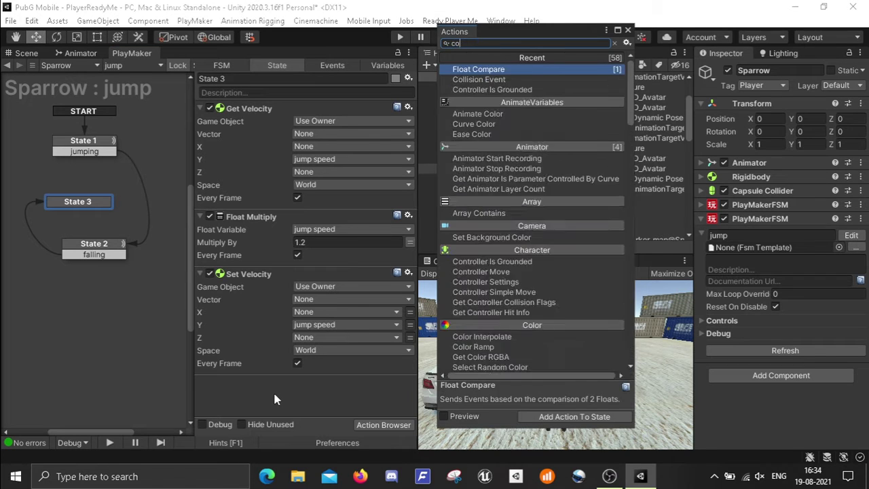
{"action": "key", "text": "Return"}
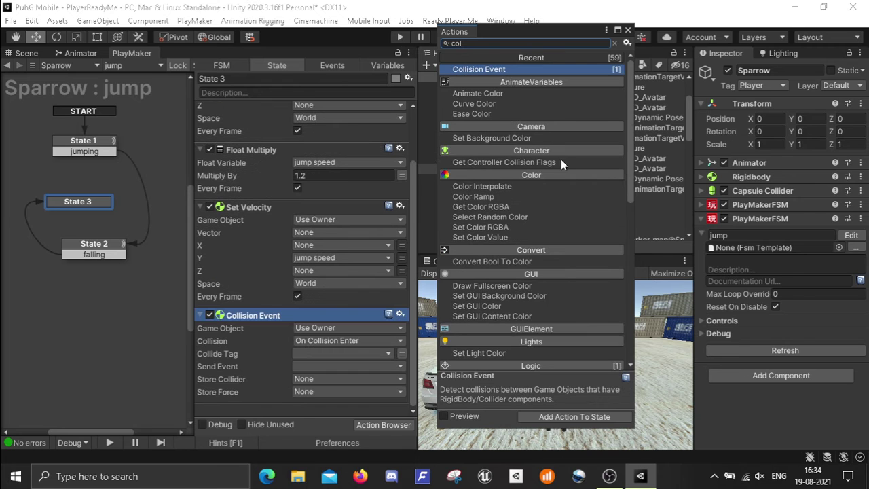
{"action": "left_click", "coordinate": [627, 30]}
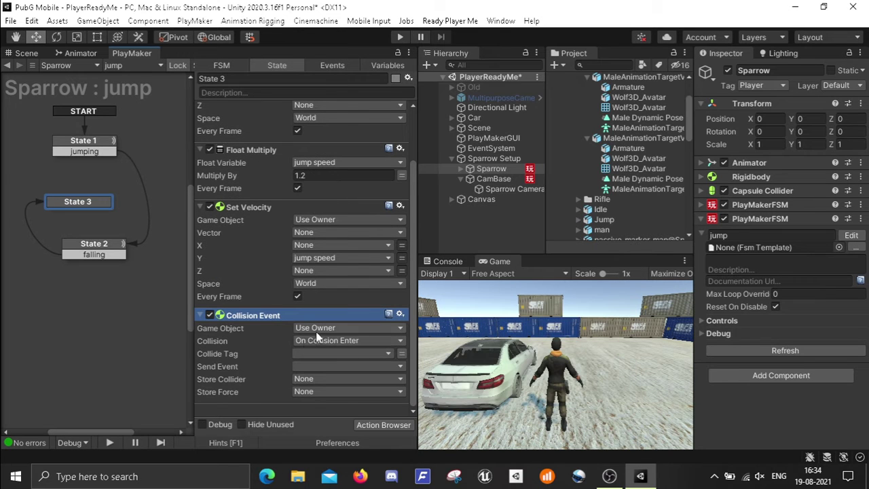
{"action": "left_click", "coordinate": [754, 191]}
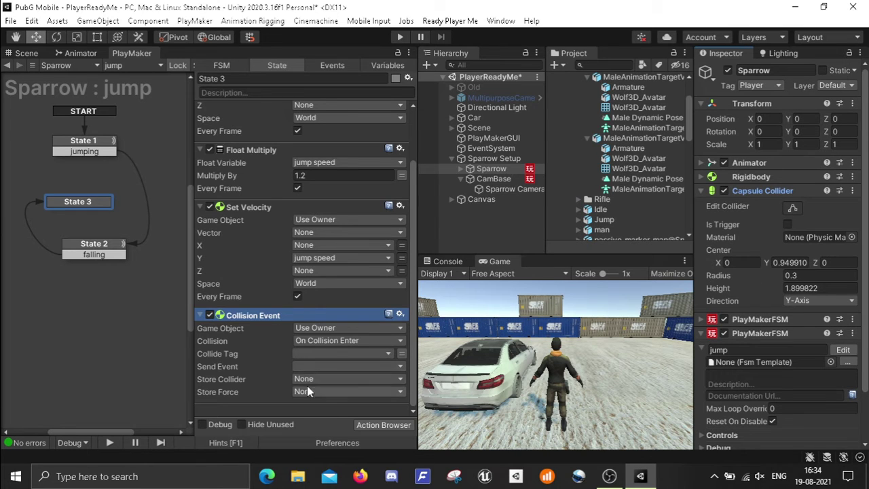
{"action": "left_click", "coordinate": [328, 366]}
{"action": "left_click", "coordinate": [339, 362]}
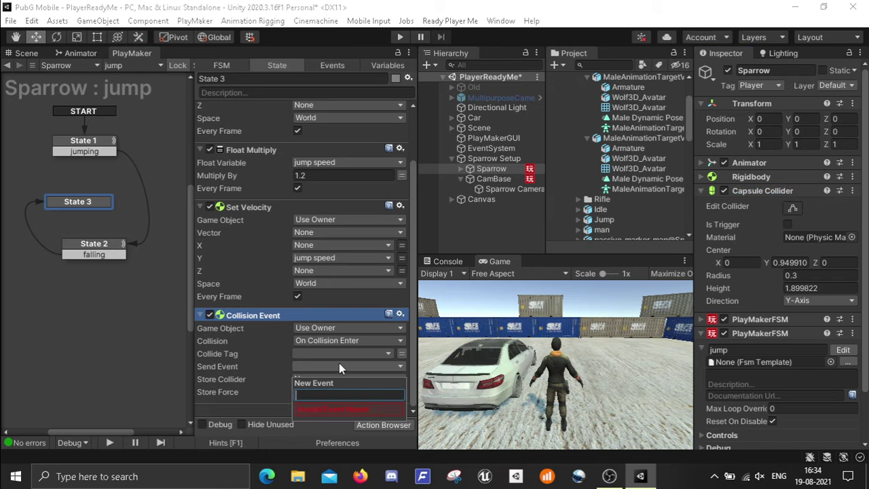
{"action": "type", "text": "back"}
{"action": "key", "text": "Return"}
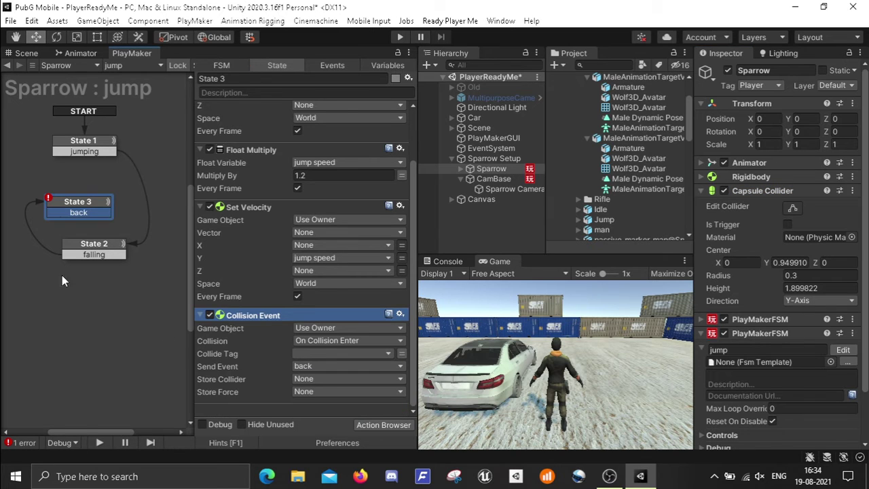
Connect State 3's back transition to State 1 and tidy the state's position in the graph
{"action": "left_click_drag", "start_coordinate": [78, 212], "coordinate": [63, 139]}
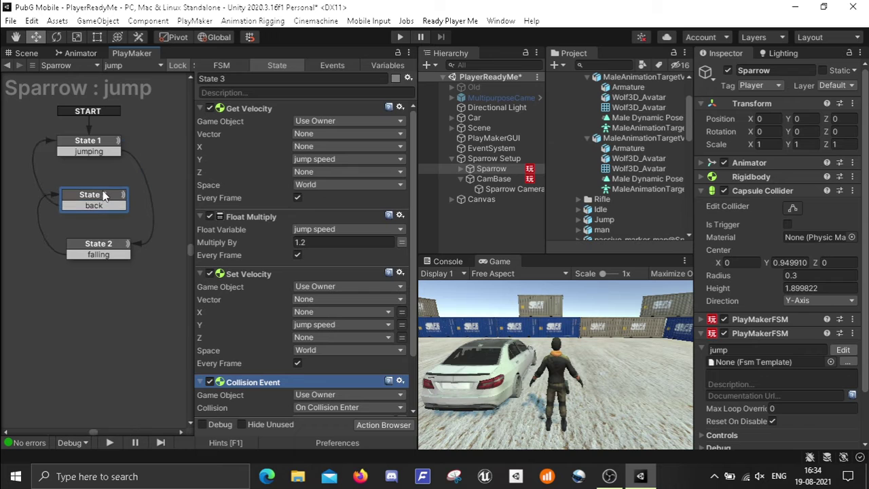
{"action": "left_click_drag", "start_coordinate": [96, 203], "coordinate": [106, 196]}
{"action": "left_click", "coordinate": [76, 153]}
{"action": "left_click", "coordinate": [81, 195]}
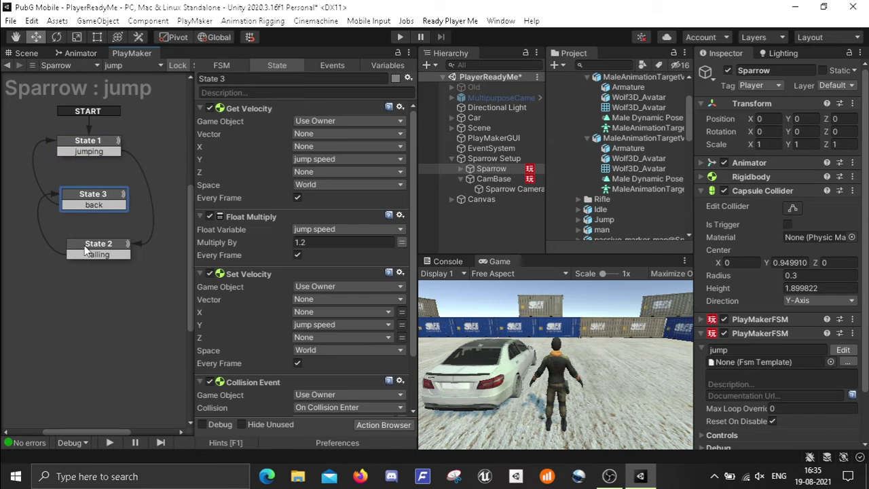
{"action": "left_click", "coordinate": [90, 253]}
{"action": "left_click", "coordinate": [97, 195]}
Disable State 3's Get Velocity, Float Multiply and Set Velocity actions
{"action": "left_click", "coordinate": [210, 108]}
{"action": "left_click", "coordinate": [209, 216]}
{"action": "left_click", "coordinate": [209, 273]}
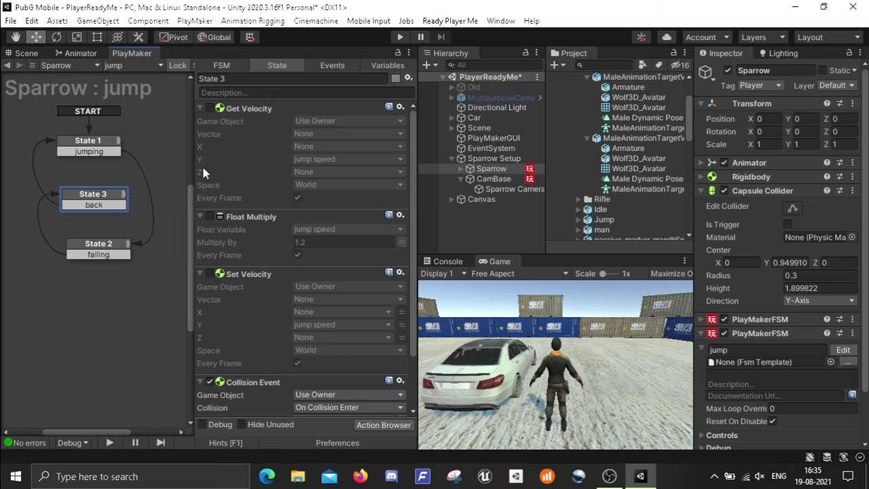
{"action": "left_click", "coordinate": [105, 251]}
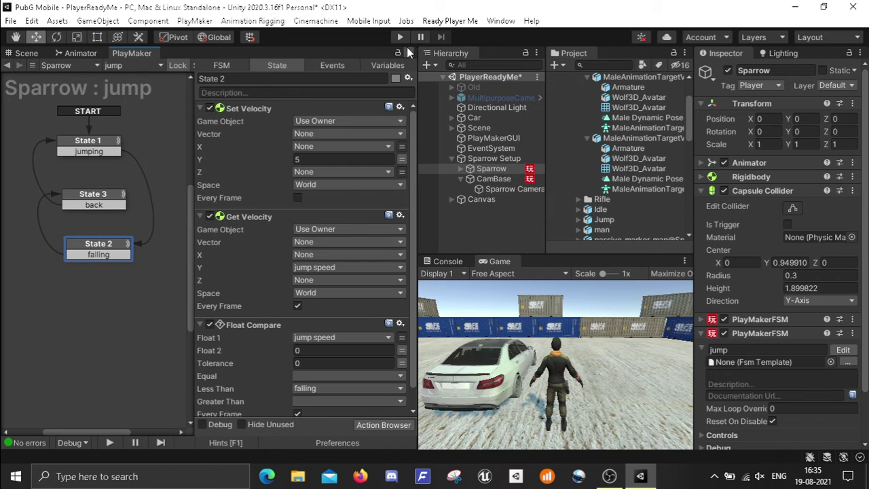
Enter Play mode, jump once, and change State 2's Y jump velocity from 5 to 9
{"action": "left_click", "coordinate": [399, 37]}
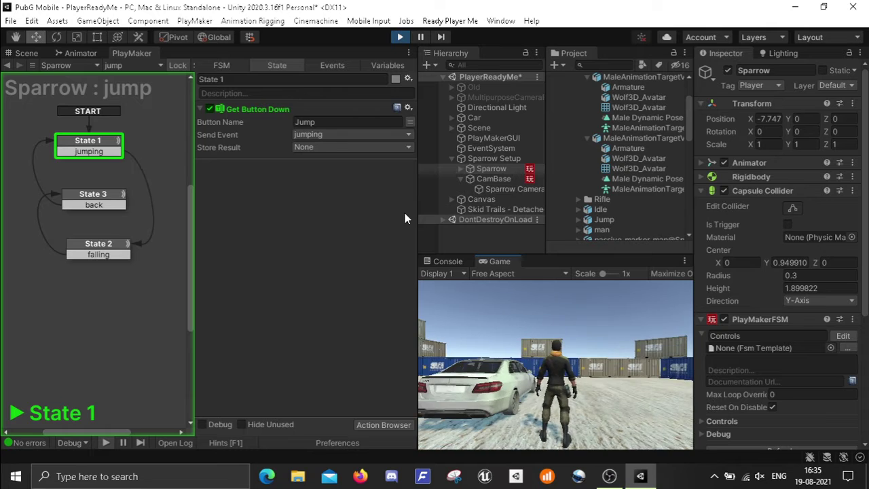
{"action": "key", "text": "space"}
{"action": "key", "text": "space"}
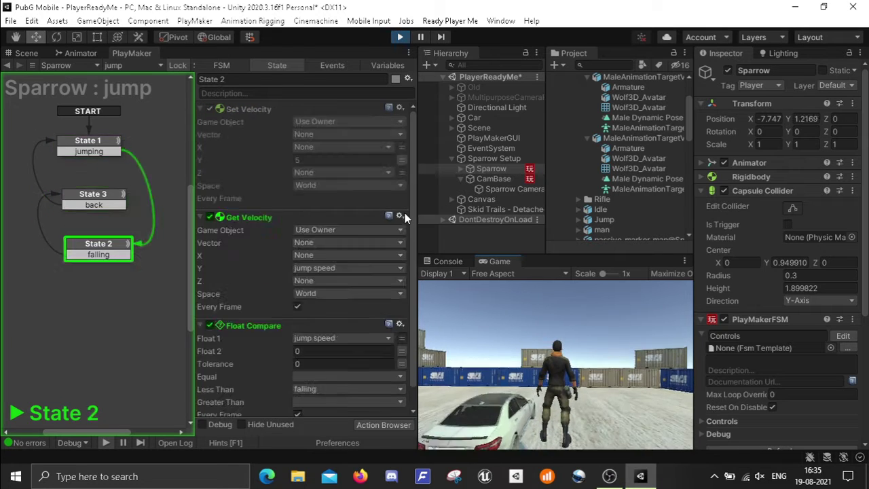
{"action": "left_click", "coordinate": [93, 199]}
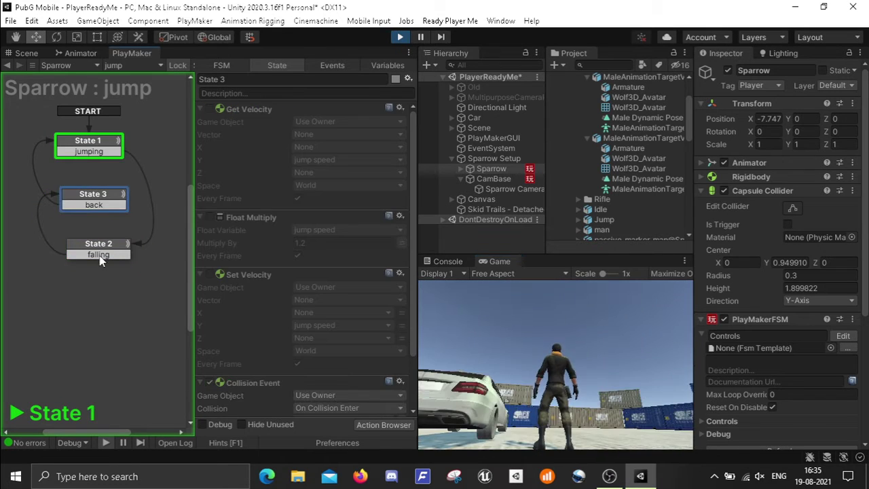
{"action": "left_click", "coordinate": [100, 261]}
{"action": "left_click", "coordinate": [308, 161]}
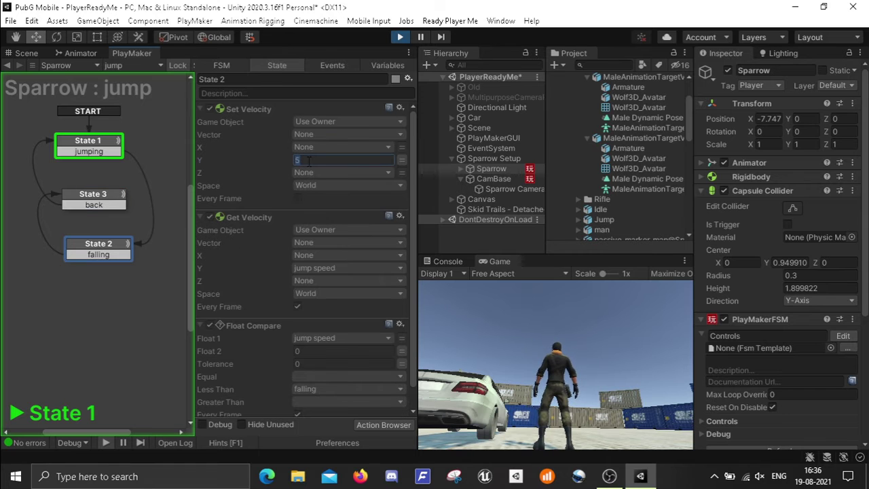
{"action": "type", "text": "9"}
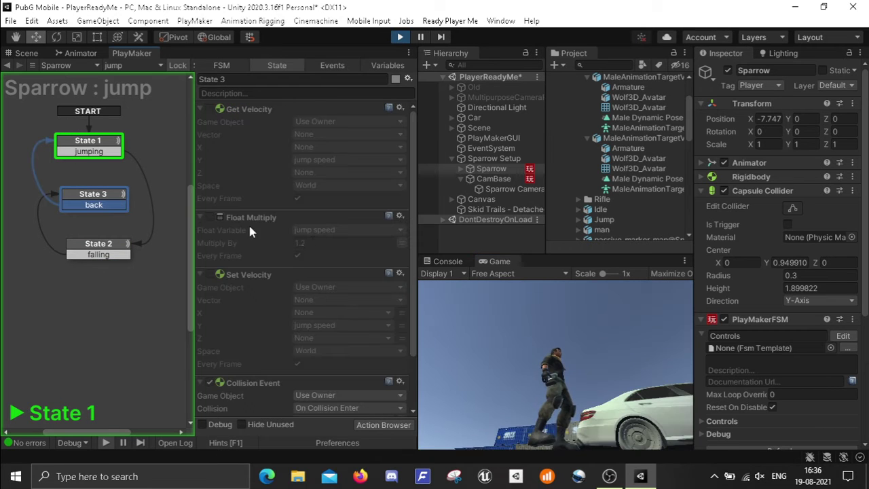
Re-enable State 3's three velocity actions and set State 2's Y velocity back to 5
{"action": "left_click", "coordinate": [210, 108]}
{"action": "left_click", "coordinate": [210, 218]}
{"action": "left_click", "coordinate": [210, 274]}
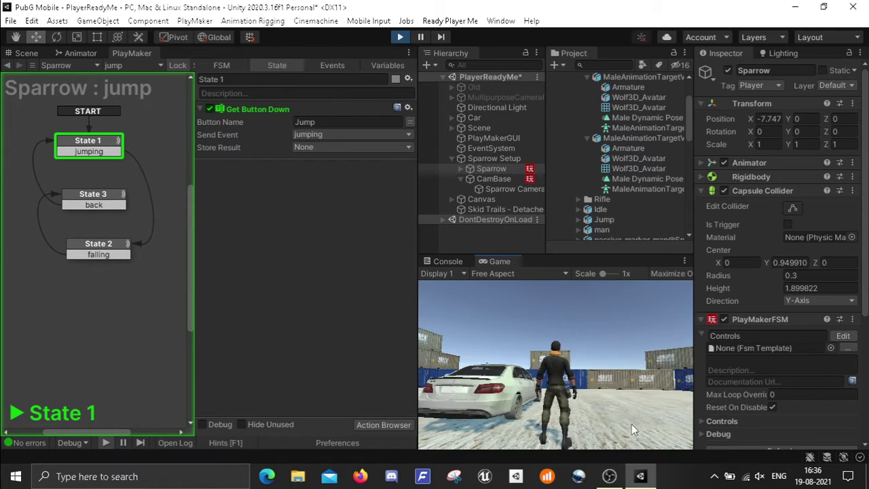
{"action": "left_click", "coordinate": [112, 203]}
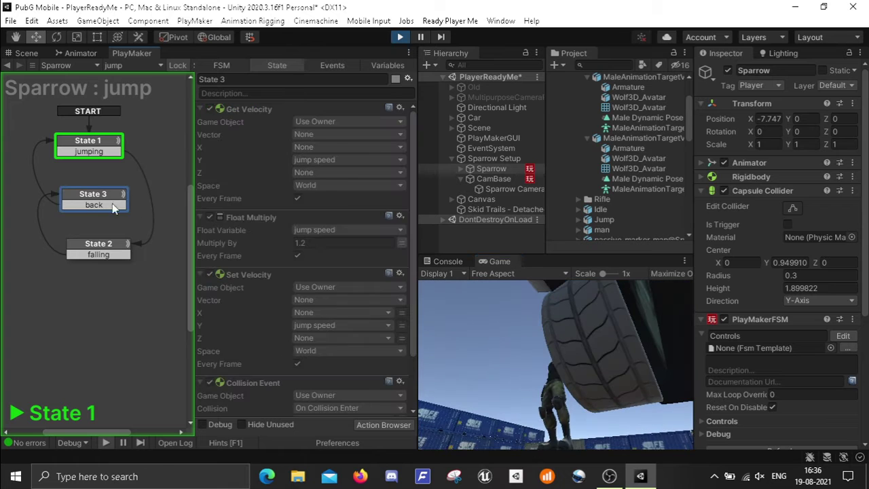
{"action": "left_click", "coordinate": [93, 247]}
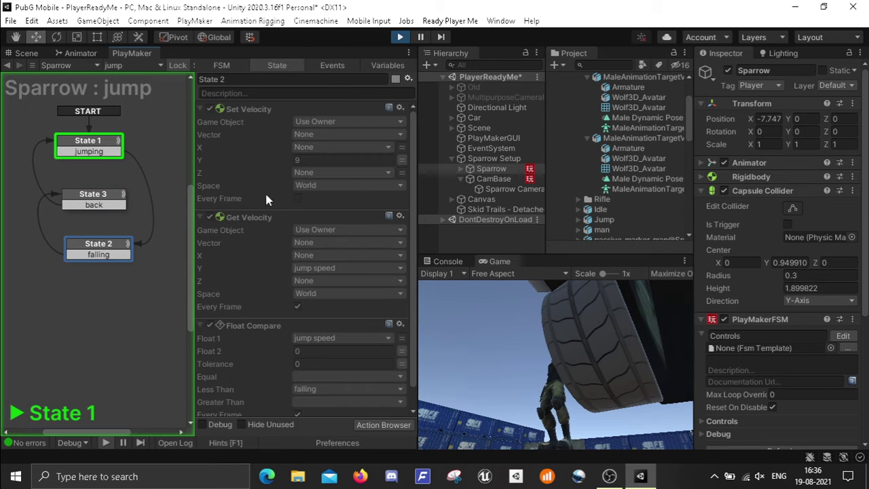
{"action": "double_click", "coordinate": [319, 159]}
{"action": "type", "text": "5"}
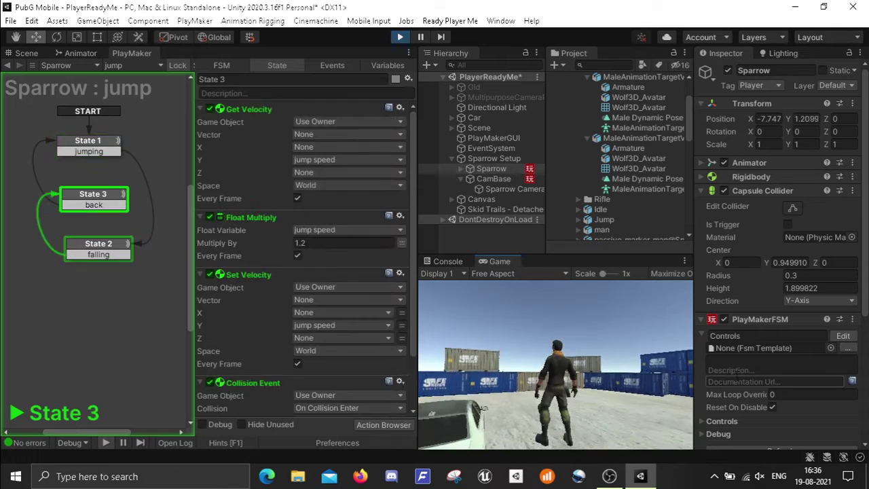
Jump repeatedly while running to watch the states cycle, then stop Play mode
{"action": "key", "text": "space"}
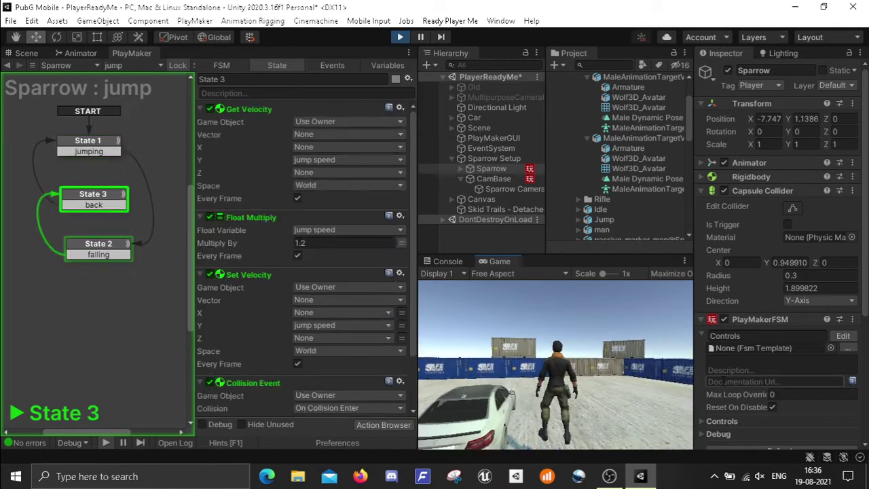
{"action": "key", "text": "space"}
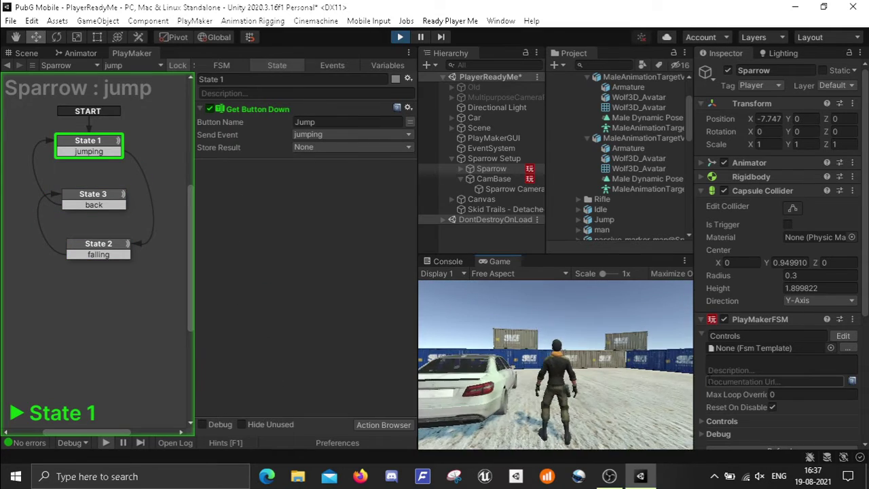
{"action": "key", "text": "space"}
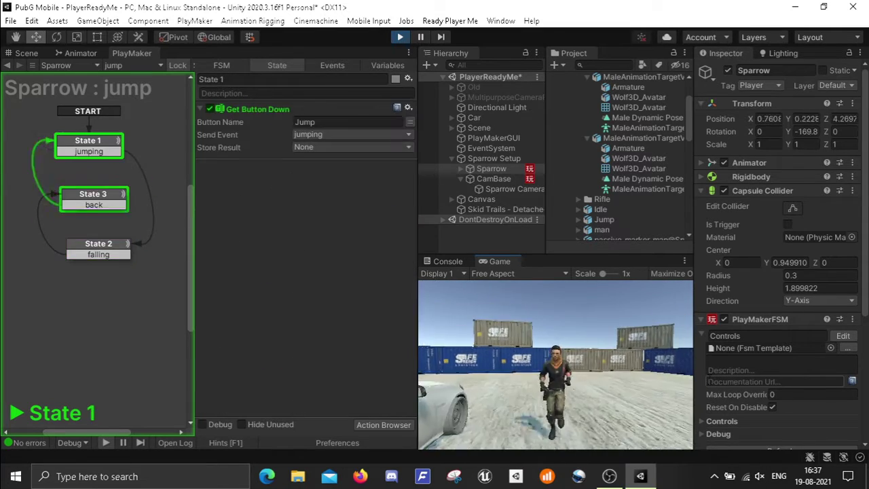
{"action": "key", "text": "space"}
{"action": "key", "text": "space"}
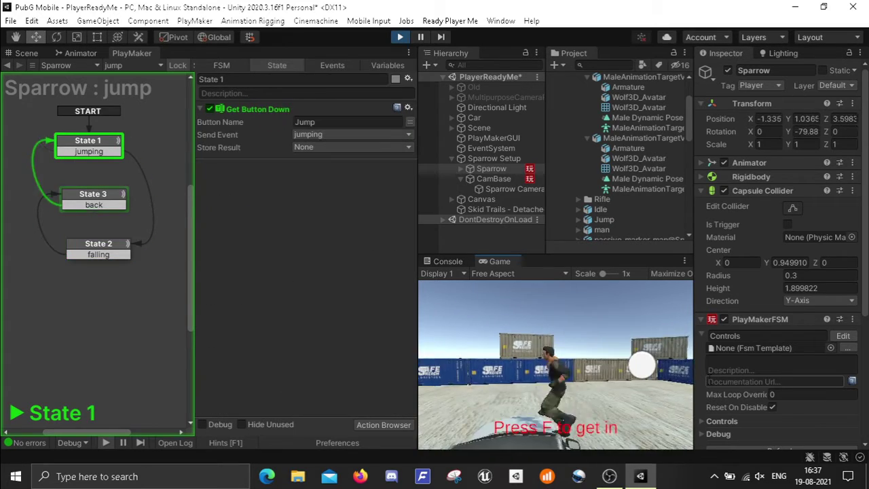
{"action": "key", "text": "space"}
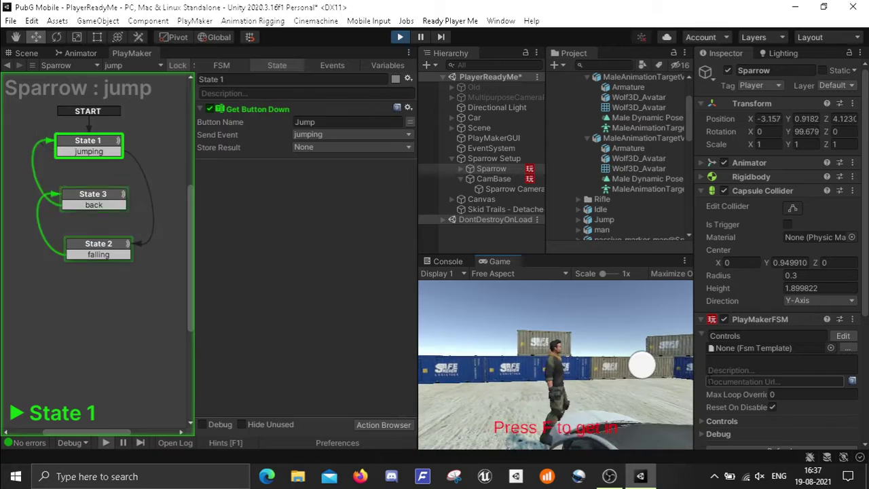
{"action": "key", "text": "space"}
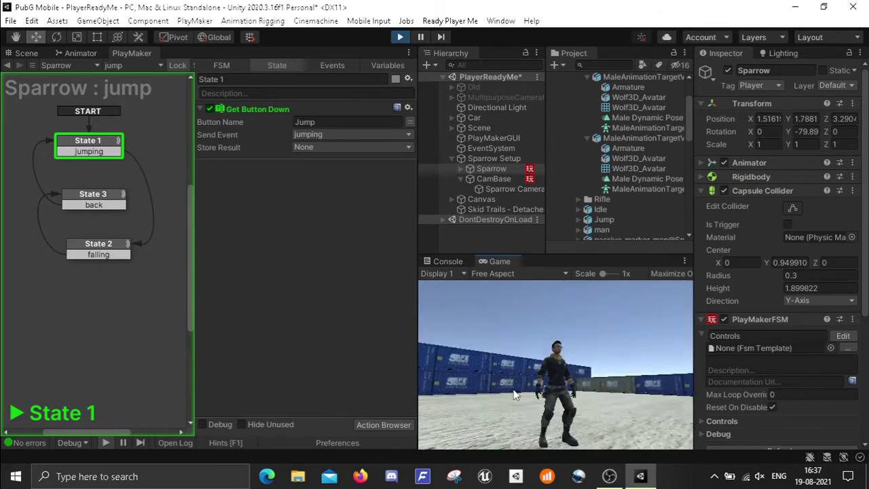
{"action": "left_click", "coordinate": [401, 37]}
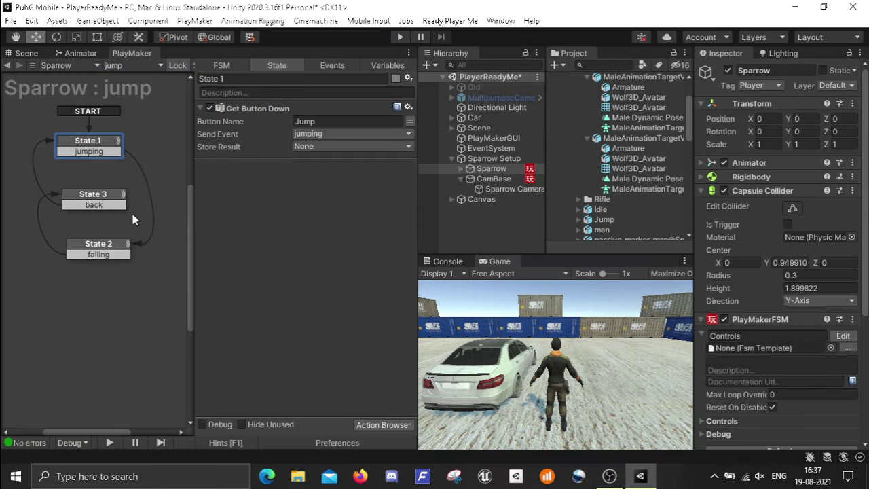
Review the actions in the back and falling states of the jump FSM
{"action": "left_click", "coordinate": [92, 197]}
{"action": "left_click", "coordinate": [207, 114]}
{"action": "left_click", "coordinate": [210, 108]}
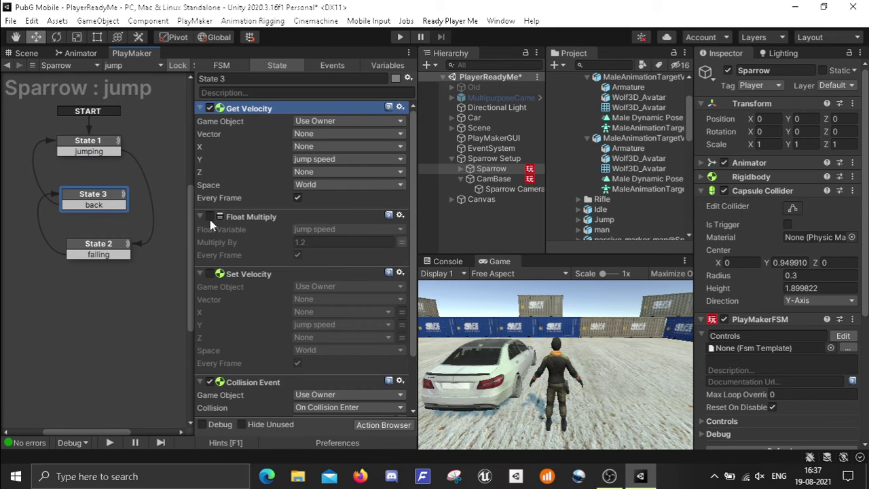
{"action": "left_click", "coordinate": [210, 217]}
{"action": "left_click", "coordinate": [98, 249]}
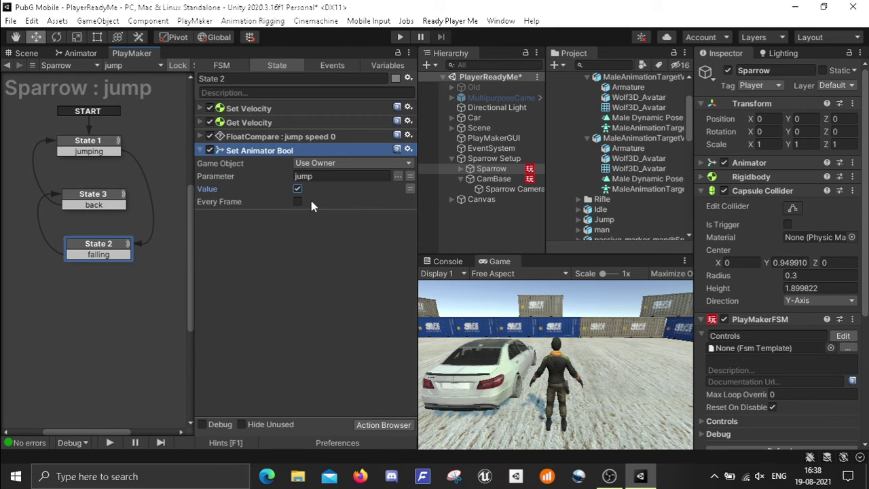
Paste a Set Animator Bool action setting 'jump' to false into State 1, then save the scene
{"action": "left_click", "coordinate": [102, 195]}
{"action": "left_click", "coordinate": [94, 140]}
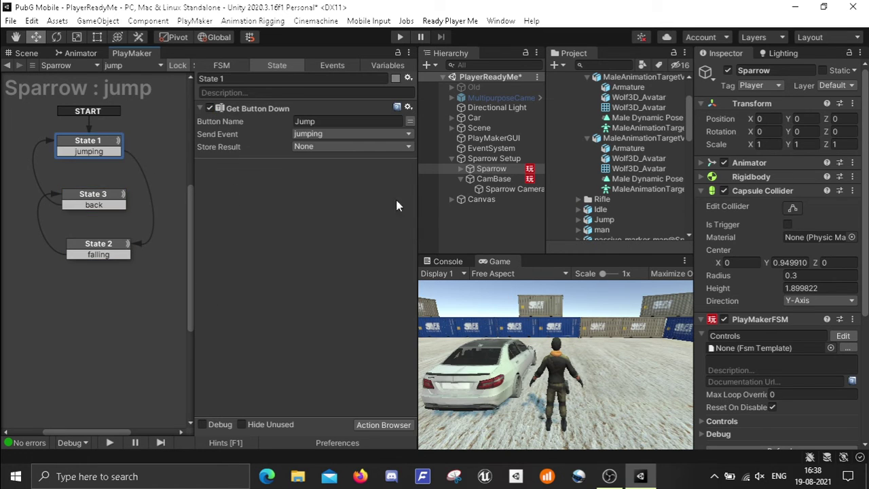
{"action": "key", "text": "ctrl+v"}
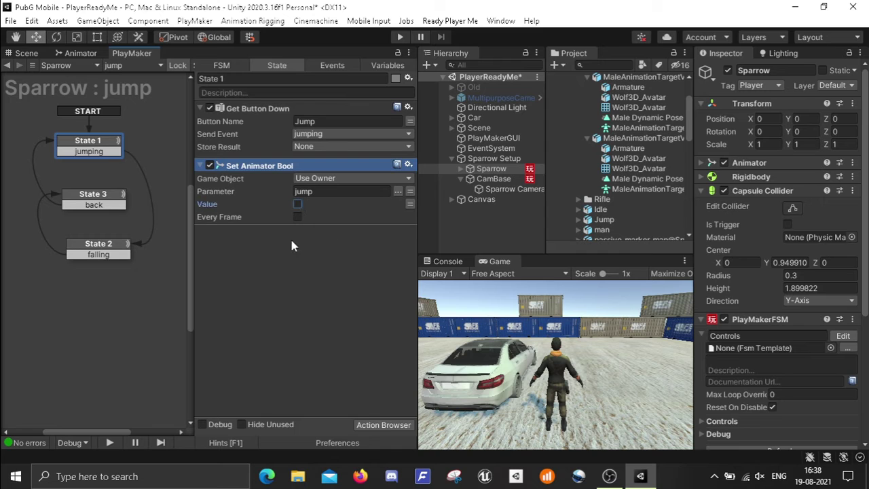
{"action": "left_click", "coordinate": [323, 337]}
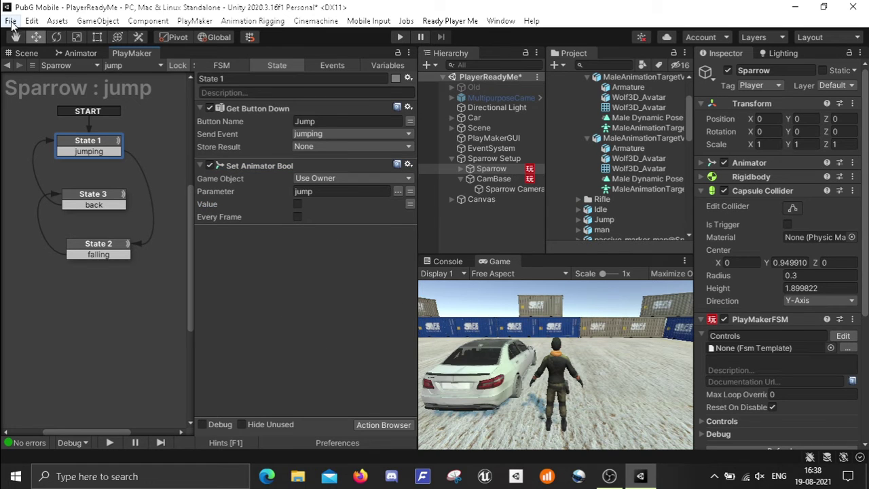
{"action": "key", "text": "ctrl+s"}
Return to the Scene view, deselect Sparrow, and run a quick play-test
{"action": "key", "text": "ctrl+1"}
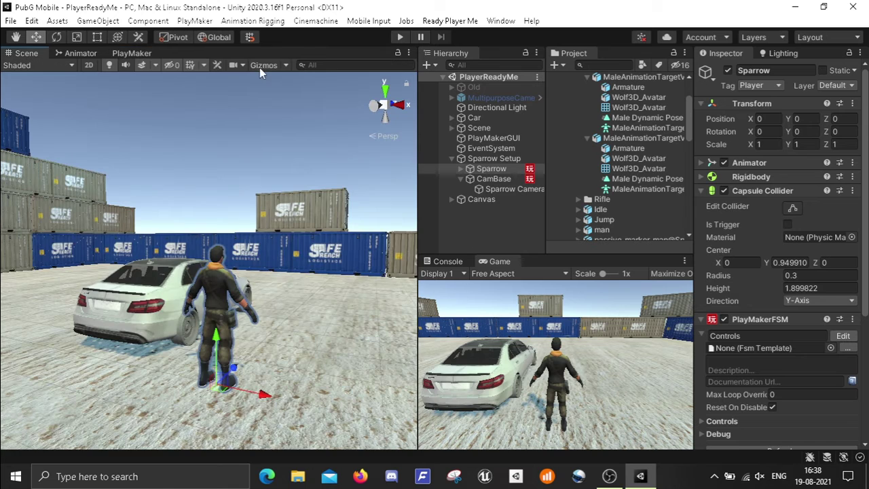
{"action": "left_click", "coordinate": [487, 219]}
{"action": "left_click", "coordinate": [399, 38]}
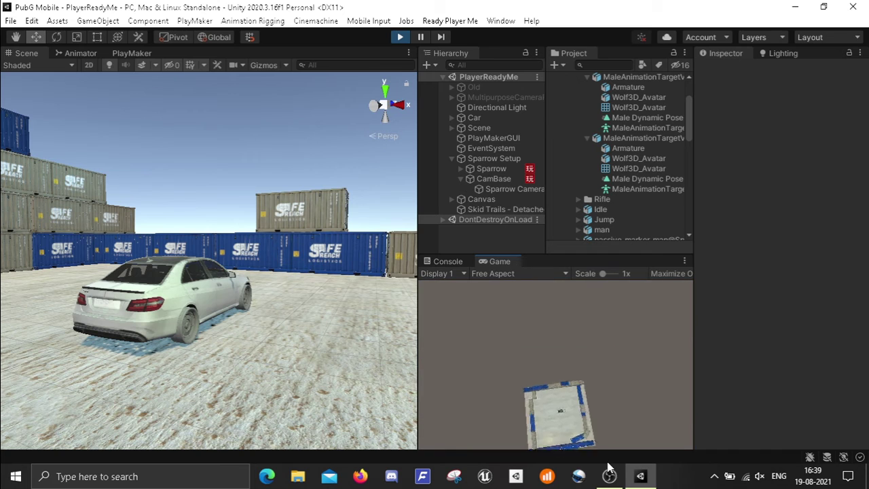
{"action": "left_click", "coordinate": [400, 36]}
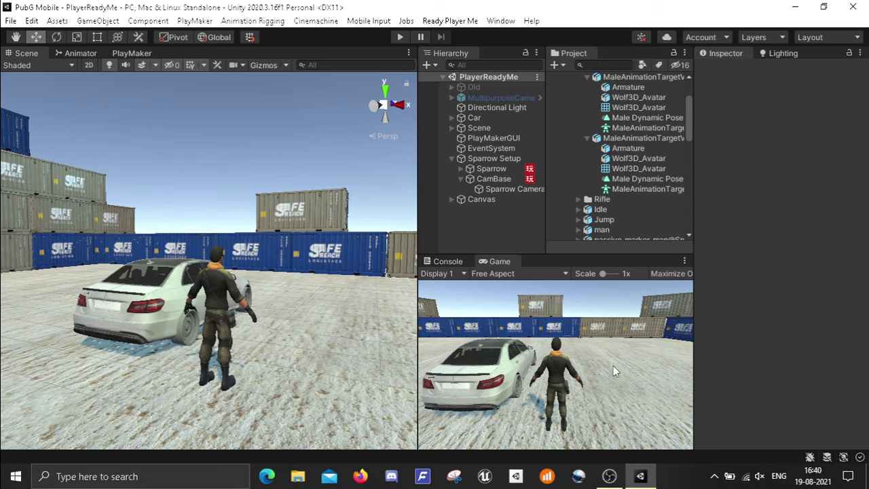
Enable Maximize On Play, then run Sparrow around the car and jump repeatedly before stopping
{"action": "left_click", "coordinate": [671, 275]}
{"action": "key", "text": "ctrl+p"}
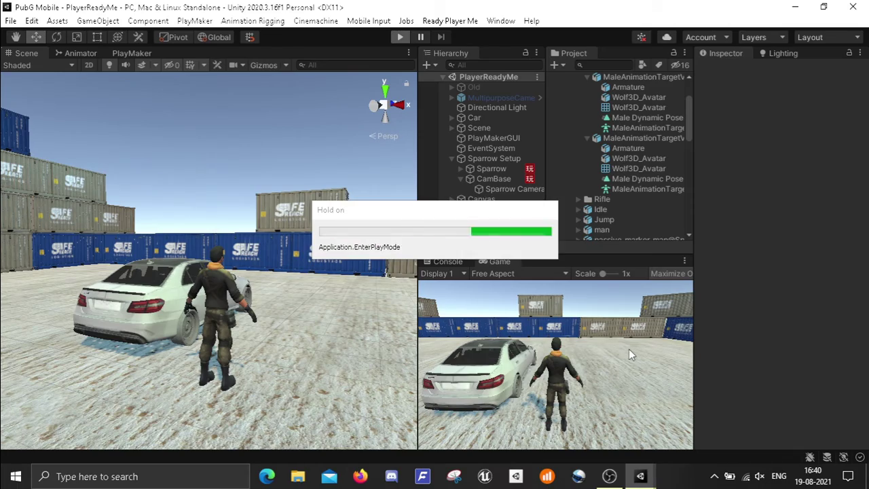
{"action": "key", "text": "w"}
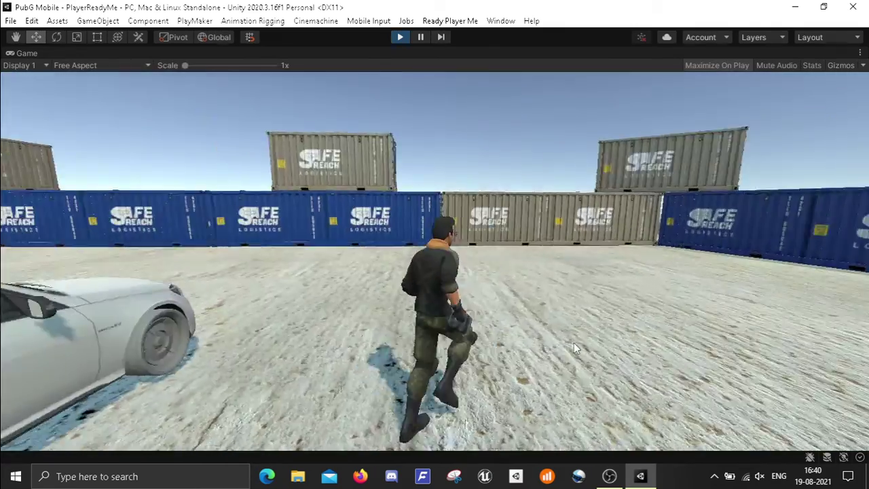
{"action": "key", "text": "space"}
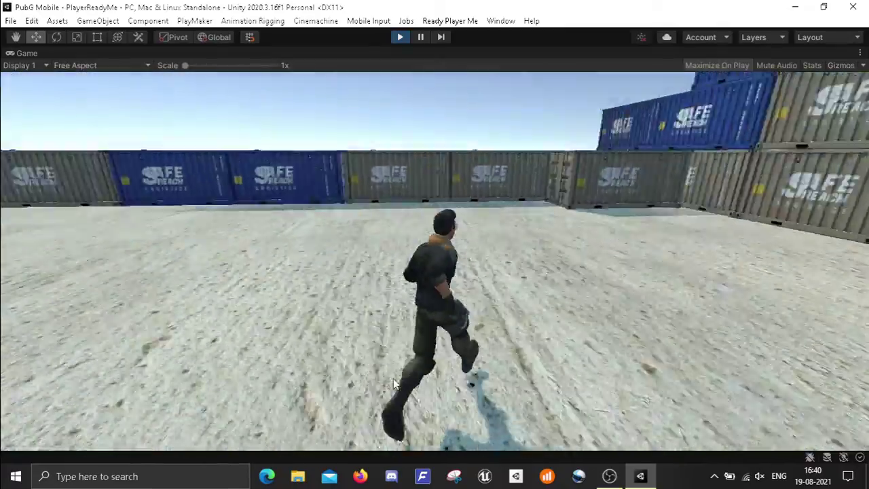
{"action": "key", "text": "space"}
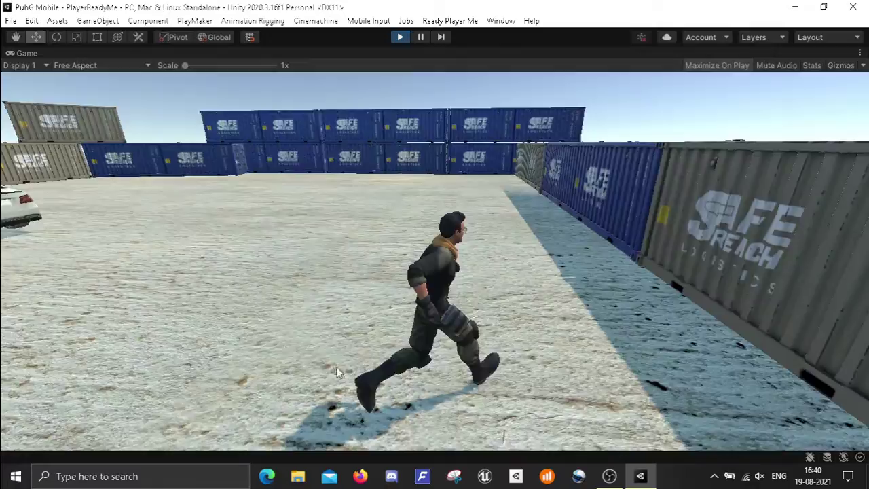
{"action": "key", "text": "space"}
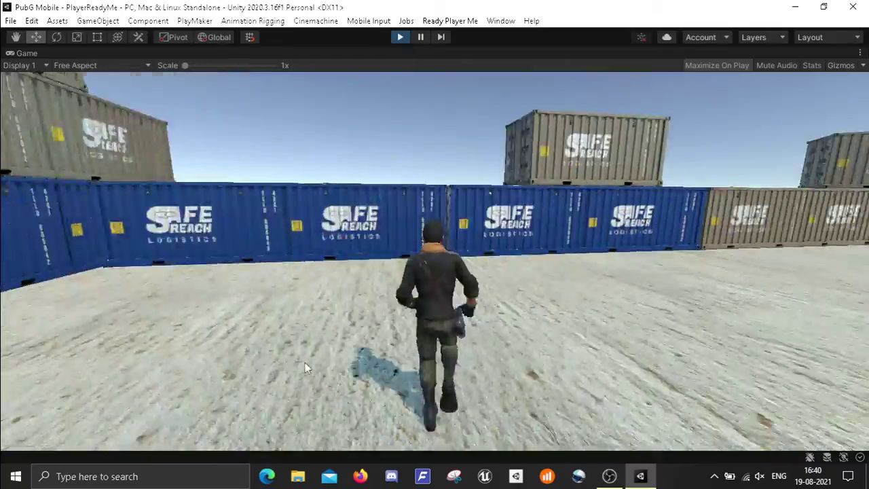
{"action": "key", "text": "space"}
{"action": "key", "text": "space"}
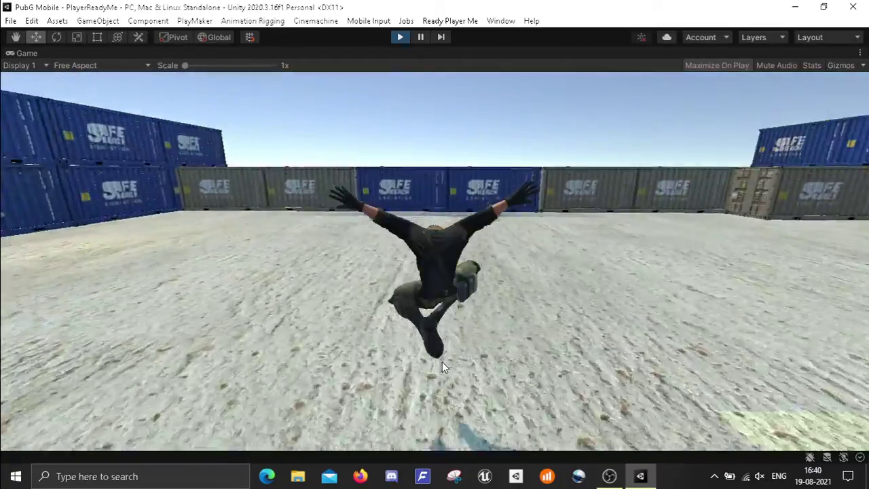
{"action": "key", "text": "space"}
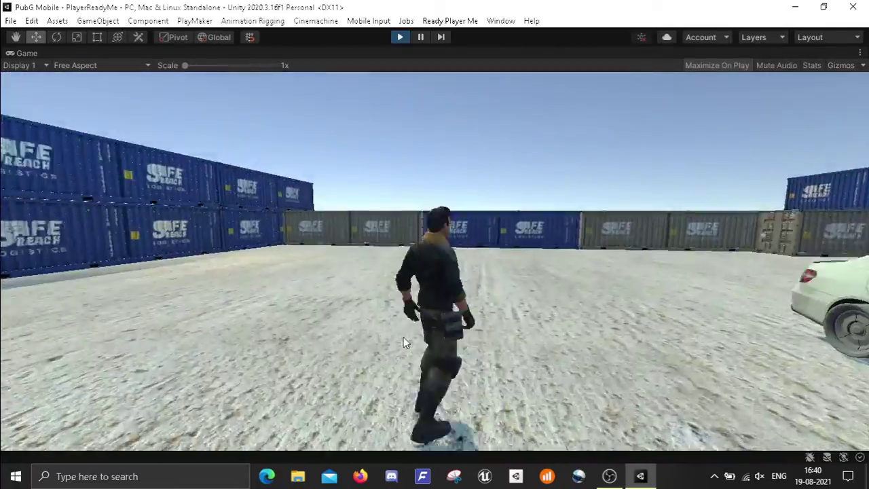
{"action": "key", "text": "space"}
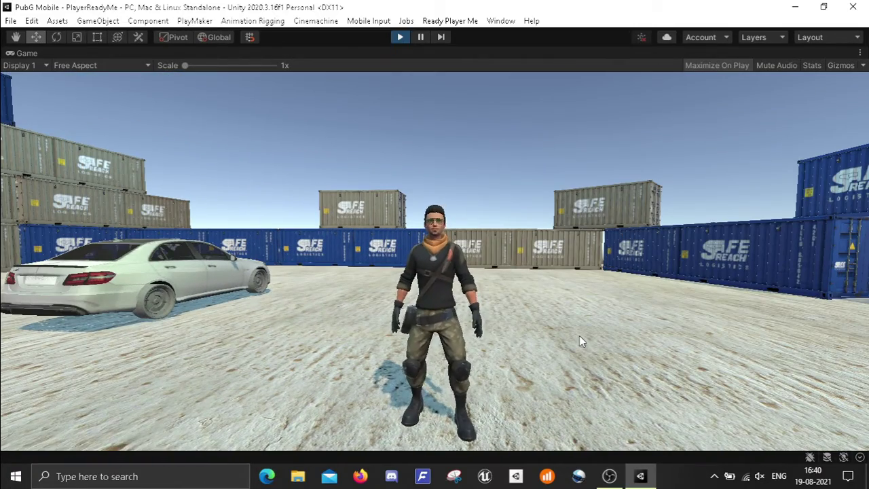
{"action": "left_click_drag", "start_coordinate": [580, 335], "coordinate": [453, 182]}
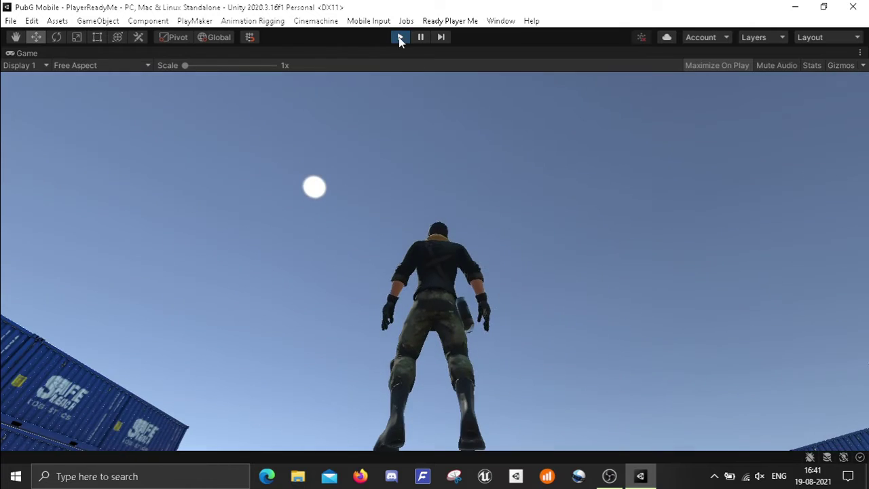
{"action": "left_click", "coordinate": [400, 37]}
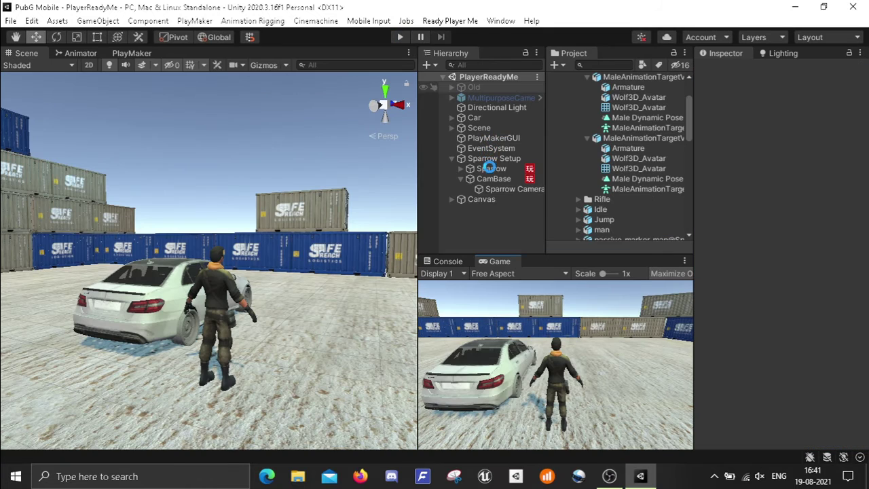
Bring the OBS recording software to the front from the taskbar
{"action": "left_click", "coordinate": [609, 476]}
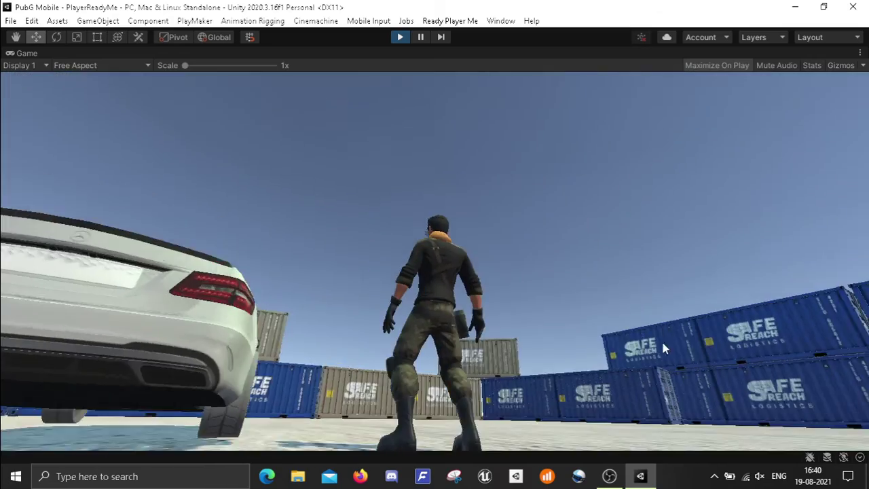
{"action": "mouse_move", "coordinate": [649, 306]}
{"action": "left_mouse_down"}
{"action": "mouse_move", "coordinate": [632, 351]}
{"action": "mouse_move", "coordinate": [516, 366]}
{"action": "mouse_move", "coordinate": [540, 361]}
{"action": "mouse_move", "coordinate": [438, 338]}
{"action": "mouse_move", "coordinate": [381, 341]}
{"action": "mouse_move", "coordinate": [441, 364]}
{"action": "mouse_move", "coordinate": [446, 357]}
{"action": "mouse_move", "coordinate": [354, 382]}
{"action": "mouse_move", "coordinate": [249, 387]}
{"action": "mouse_move", "coordinate": [523, 365]}
{"action": "mouse_move", "coordinate": [275, 351]}
{"action": "mouse_move", "coordinate": [287, 361]}
{"action": "left_mouse_up"}
{"action": "key", "text": "w"}
{"action": "key", "text": "space"}
{"action": "key", "text": "space"}
{"action": "key", "text": "space"}
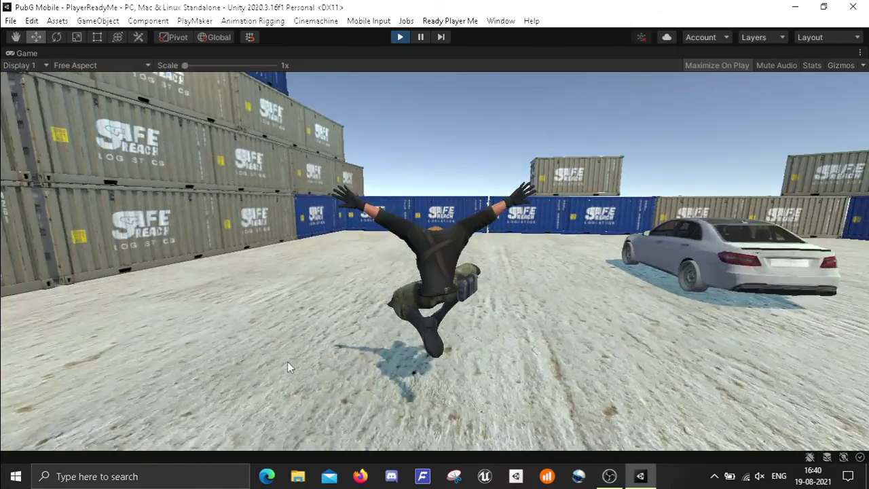
{"action": "key", "text": "space"}
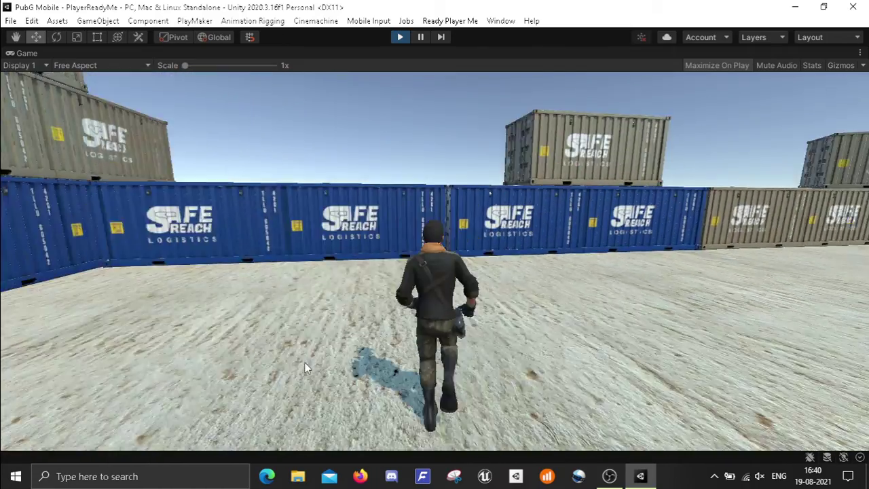
{"action": "mouse_move", "coordinate": [305, 367]}
{"action": "left_mouse_down"}
{"action": "mouse_move", "coordinate": [481, 368]}
{"action": "mouse_move", "coordinate": [720, 349]}
{"action": "mouse_move", "coordinate": [635, 370]}
{"action": "mouse_move", "coordinate": [434, 330]}
{"action": "mouse_move", "coordinate": [403, 337]}
{"action": "mouse_move", "coordinate": [640, 373]}
{"action": "mouse_move", "coordinate": [655, 329]}
{"action": "mouse_move", "coordinate": [623, 335]}
{"action": "mouse_move", "coordinate": [573, 321]}
{"action": "mouse_move", "coordinate": [582, 343]}
{"action": "mouse_move", "coordinate": [570, 343]}
{"action": "mouse_move", "coordinate": [579, 335]}
{"action": "left_mouse_up"}
{"action": "key", "text": "space"}
{"action": "key", "text": "space"}
{"action": "key", "text": "w"}
{"action": "key", "text": "space"}
{"action": "key", "text": "space"}
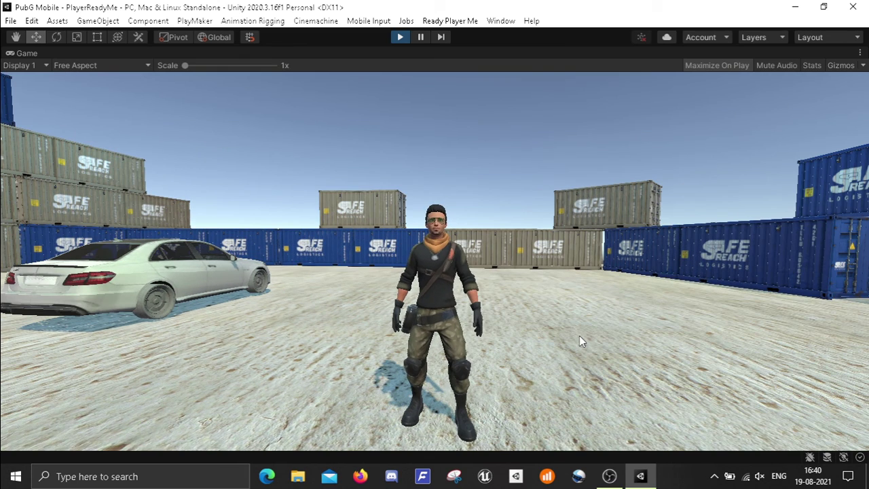